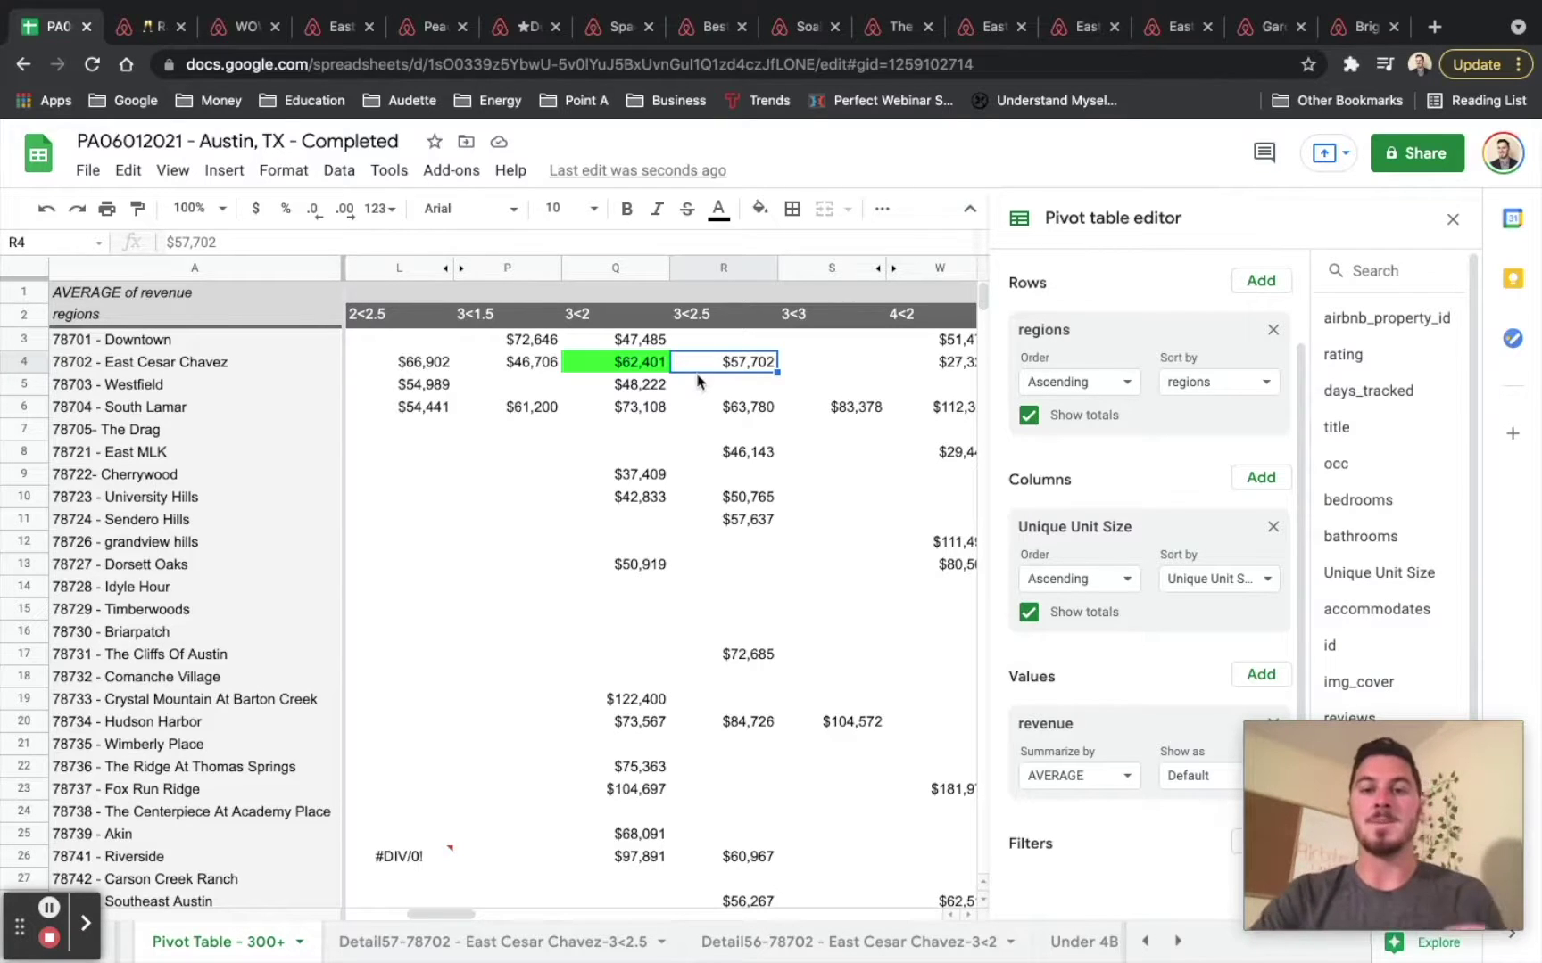
# - Mark the 3<1.5 through 3<2.5 unit-size columns, focusing on 3<2
pyautogui.click(544, 314)
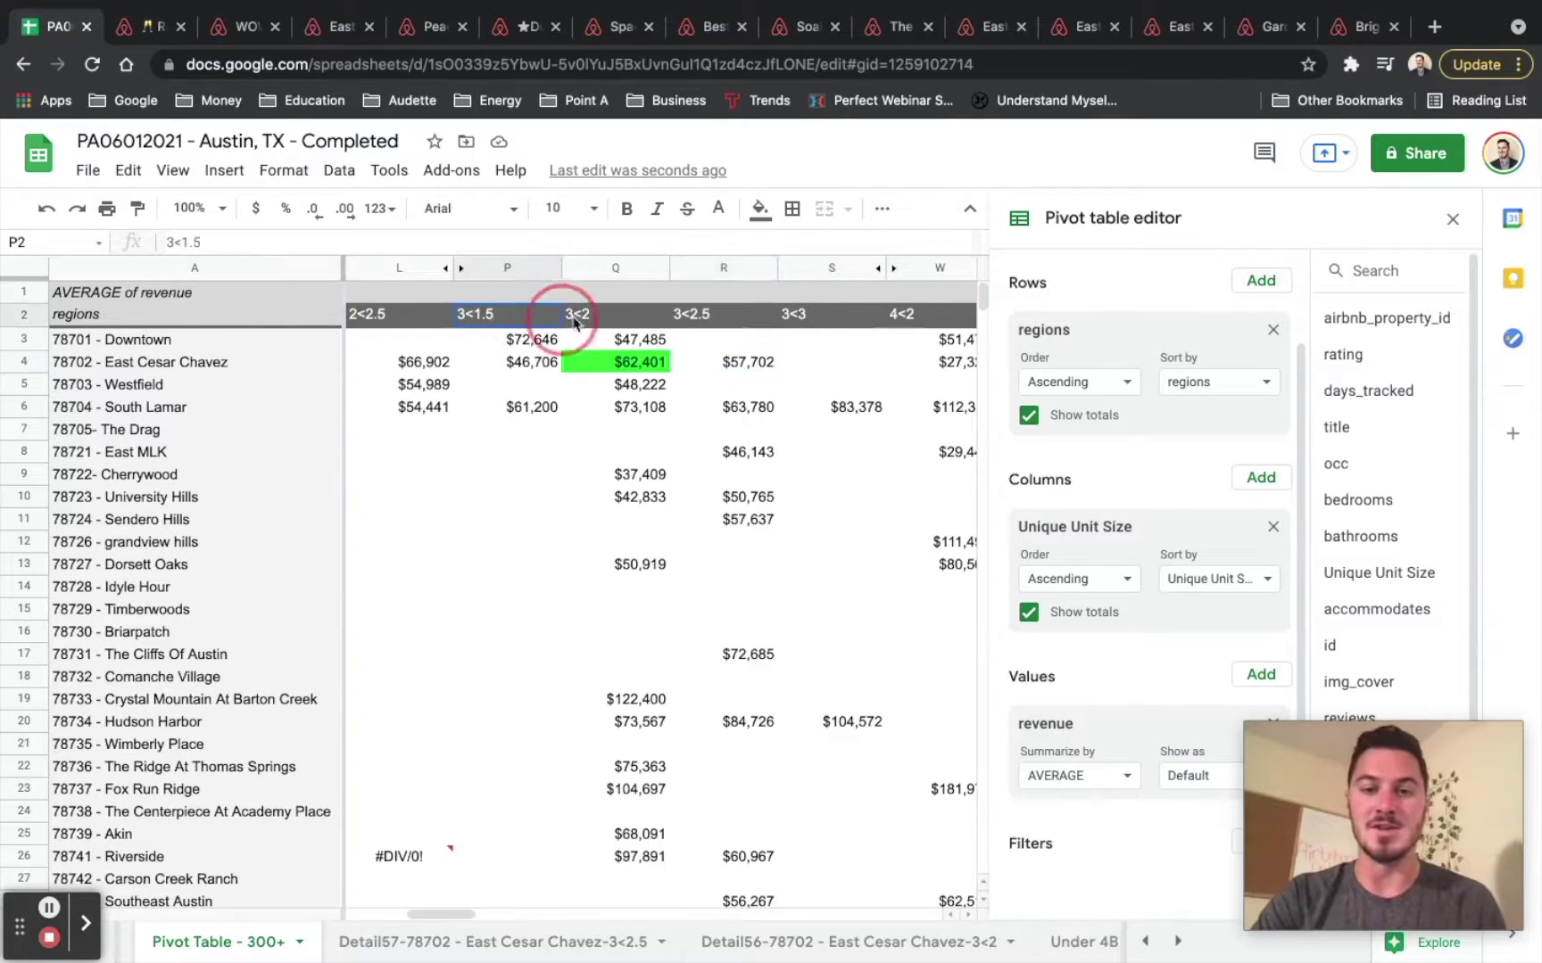
pyautogui.moveTo(574, 321); pyautogui.dragTo(709, 314)
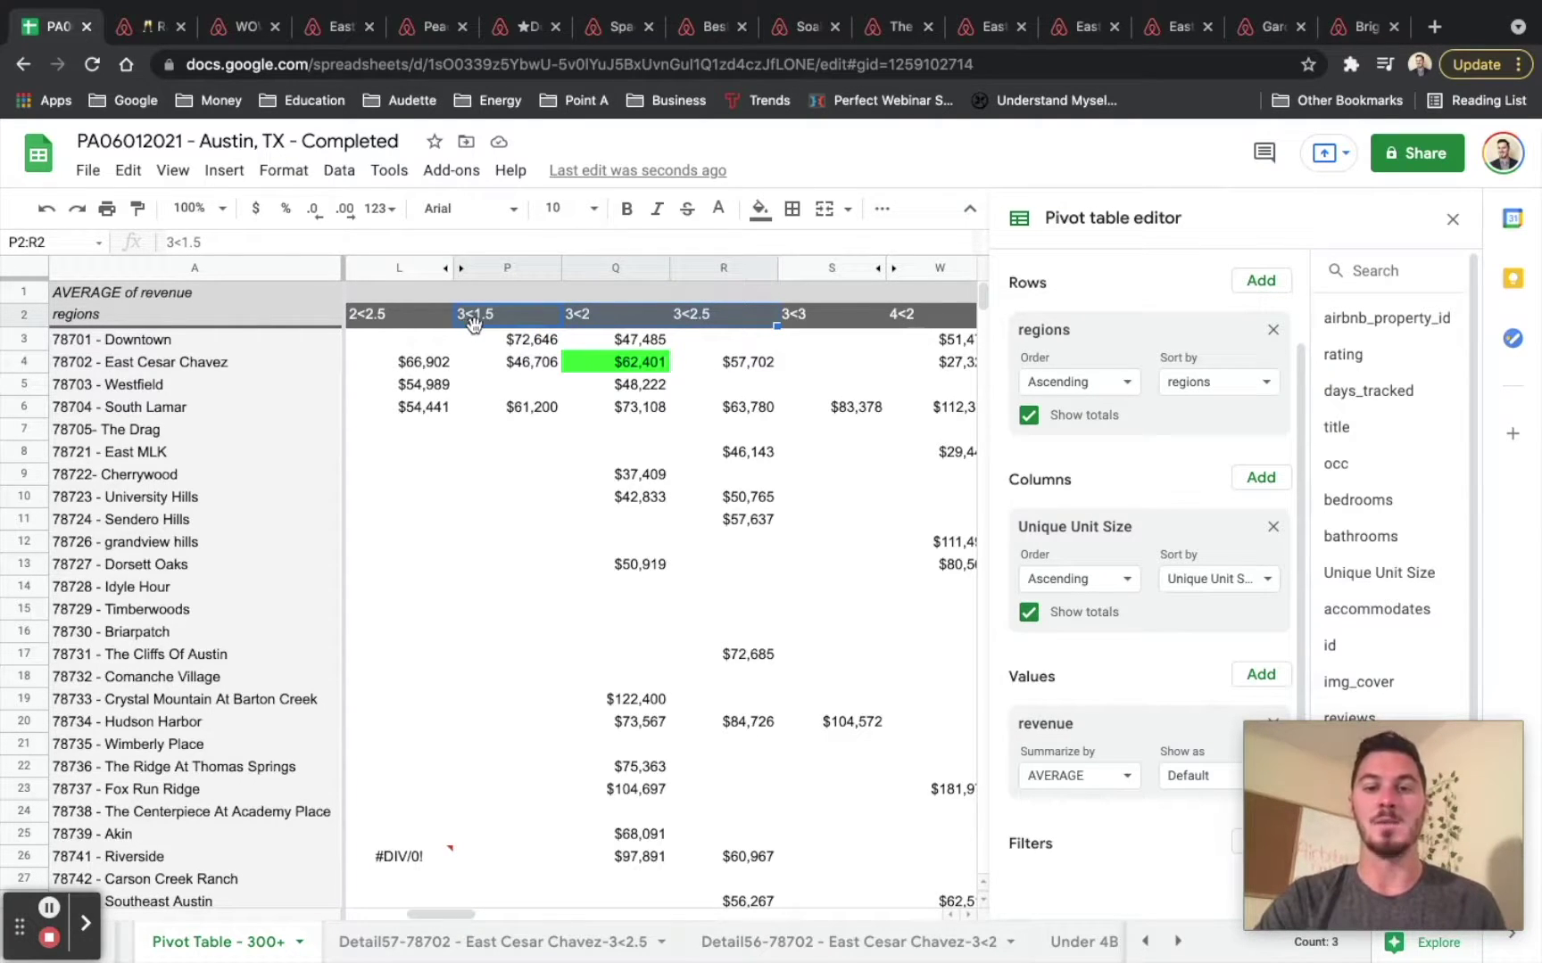
pyautogui.click(598, 323)
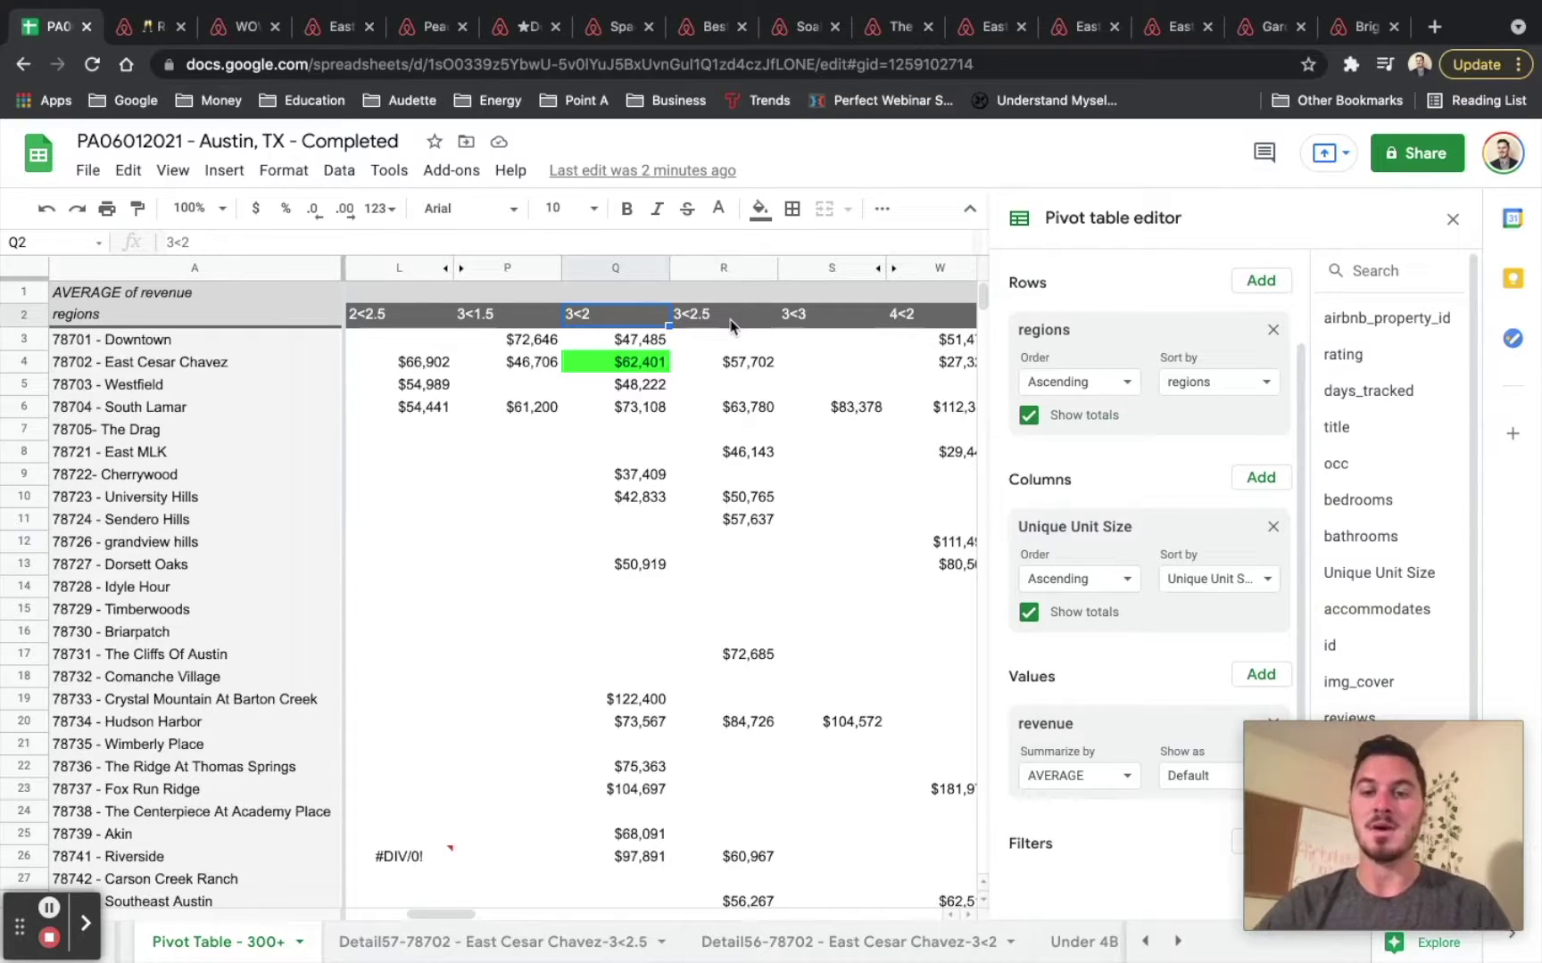
# - Compare East Cesar Chavez averages: $46,706 (3<1.5), $62,401 (3<2), $57,702 (3<2.5)
pyautogui.click(520, 364)
pyautogui.click(602, 364)
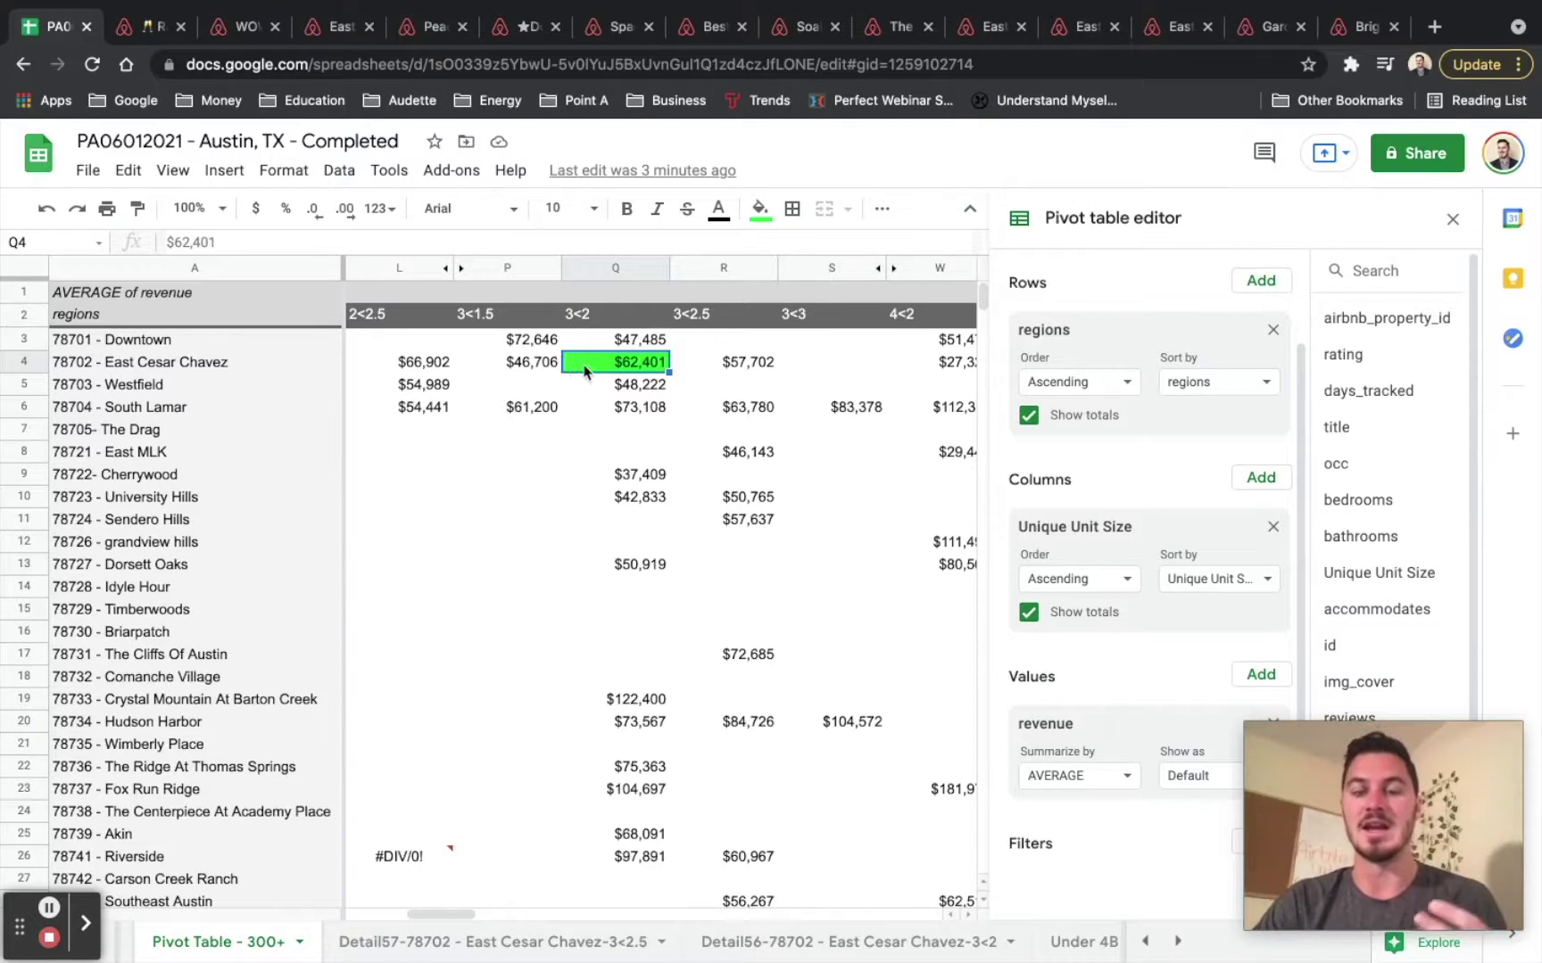
pyautogui.click(758, 368)
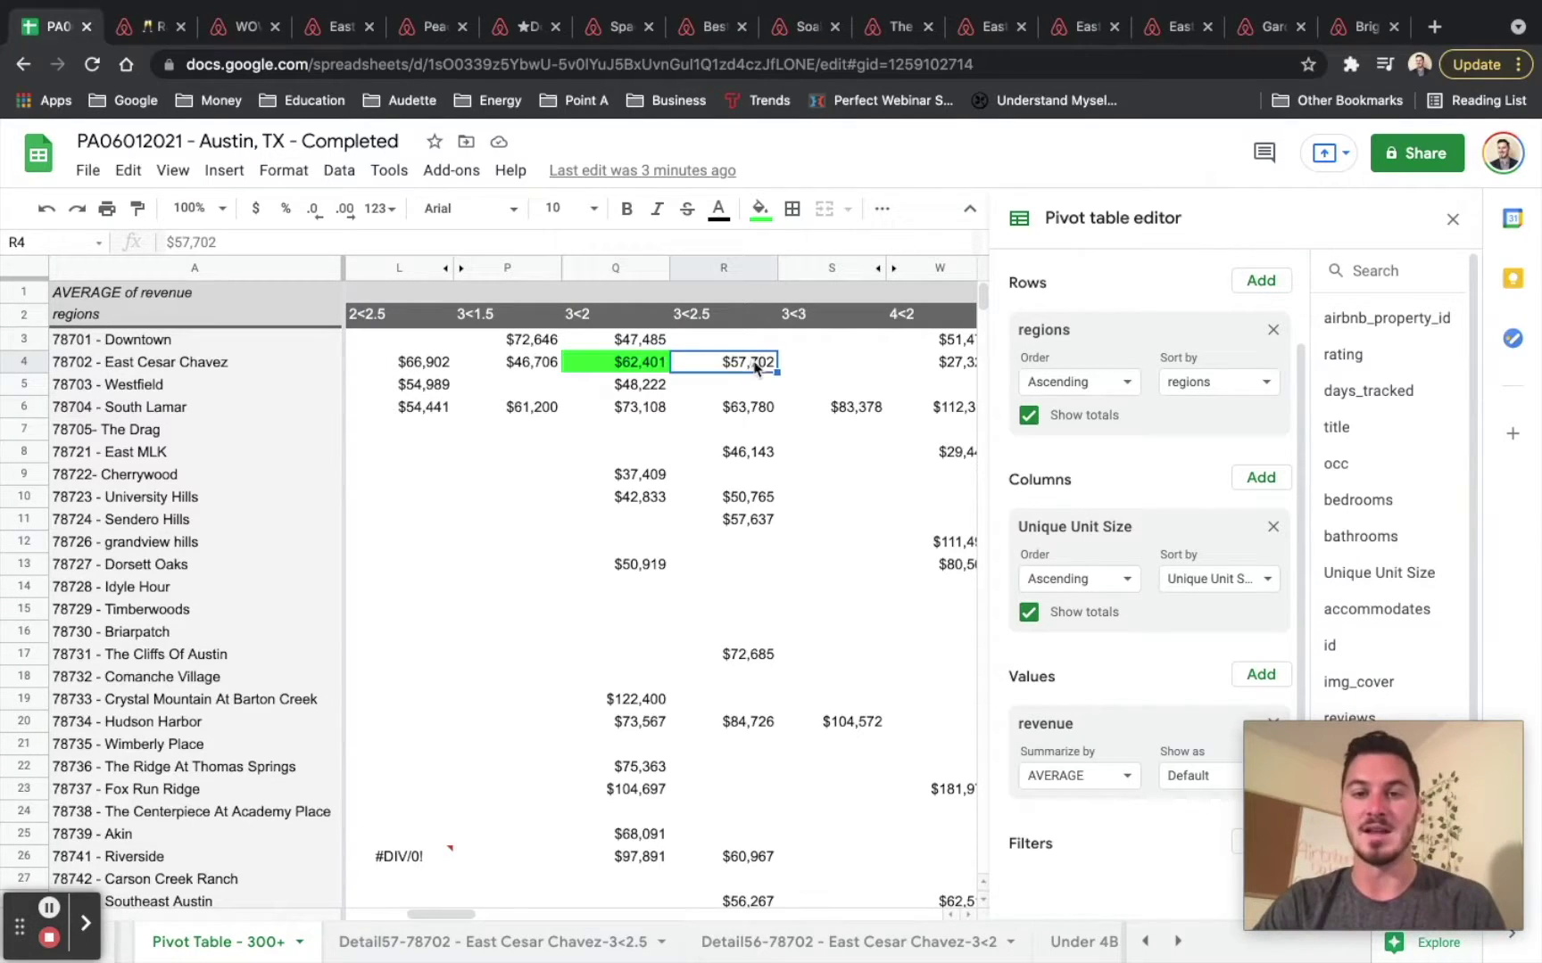
pyautogui.click(632, 364)
pyautogui.click(714, 367)
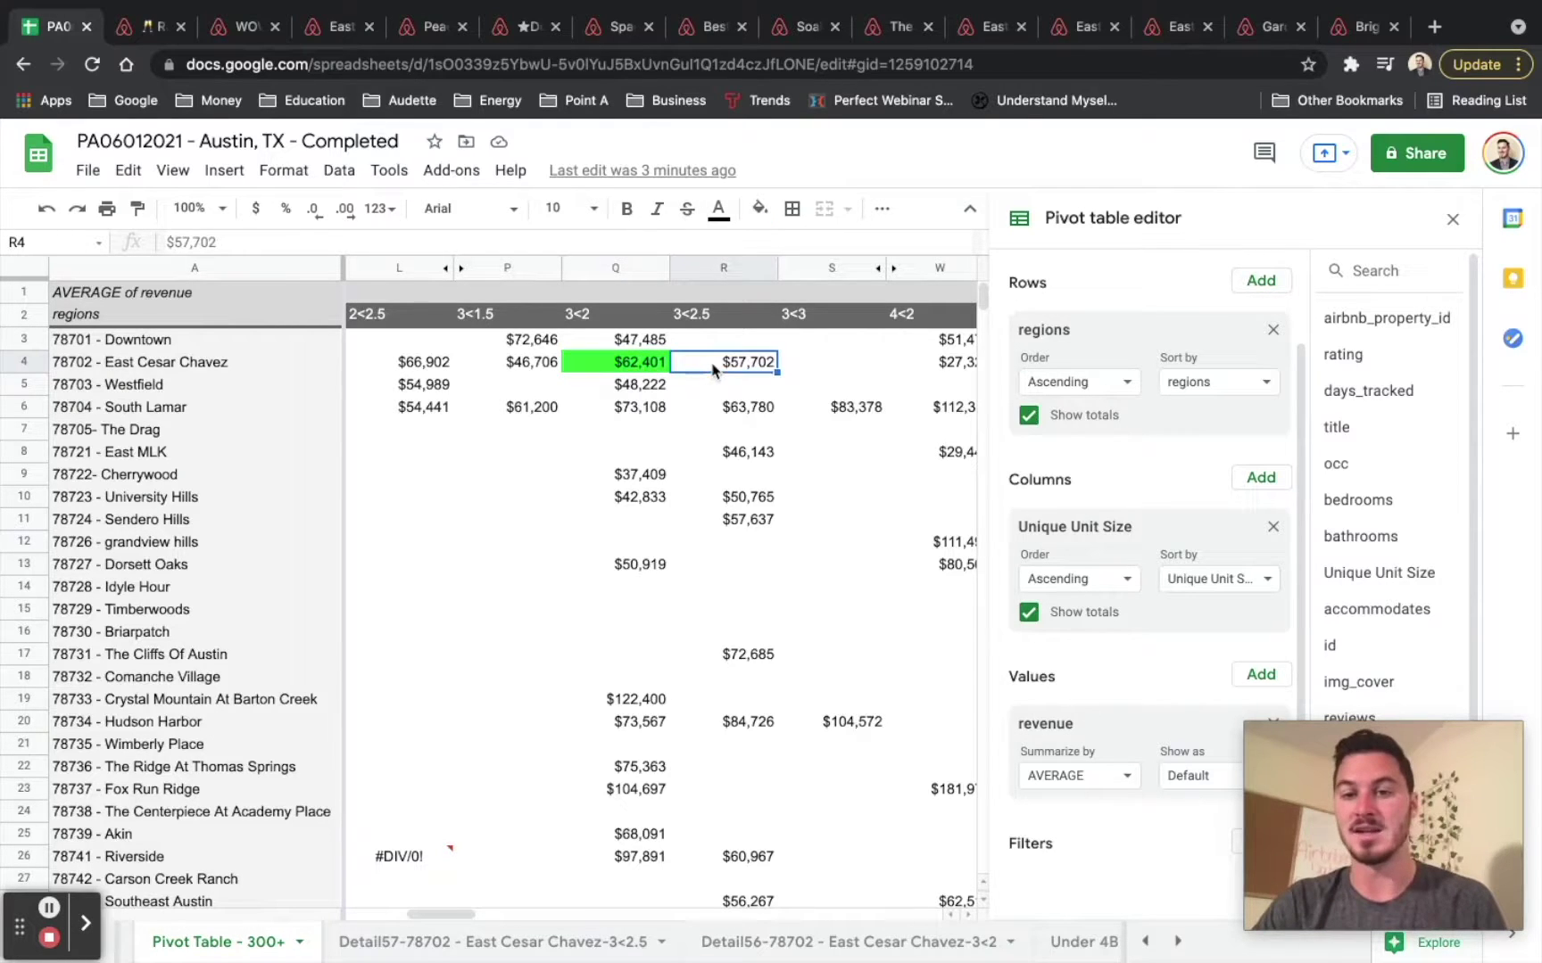
pyautogui.click(628, 366)
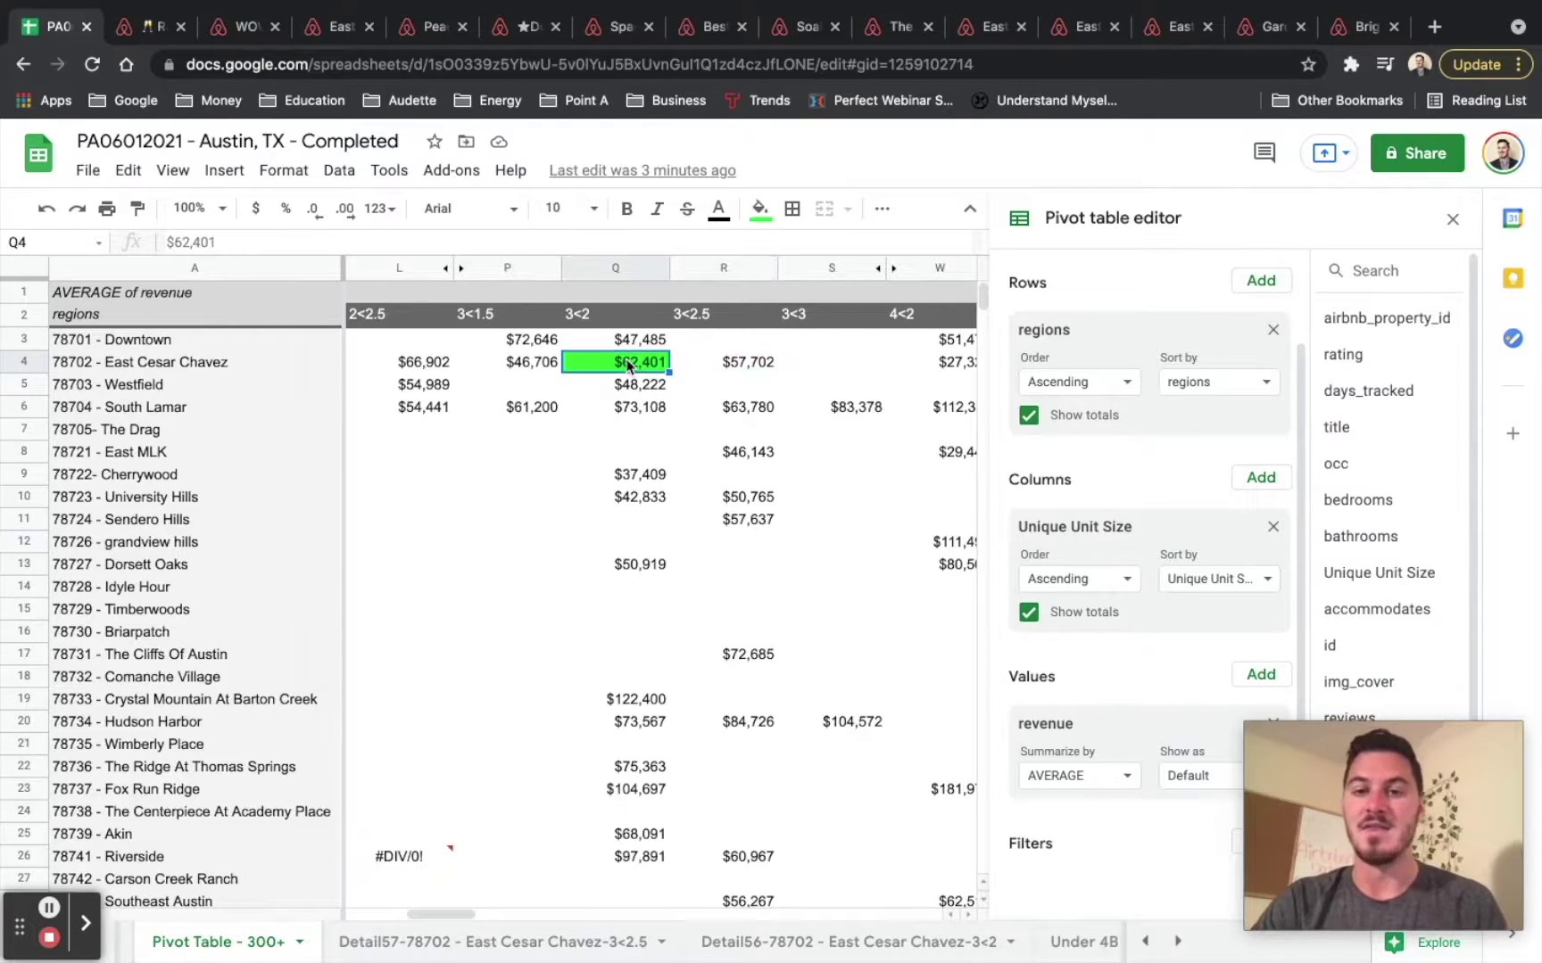
pyautogui.click(730, 369)
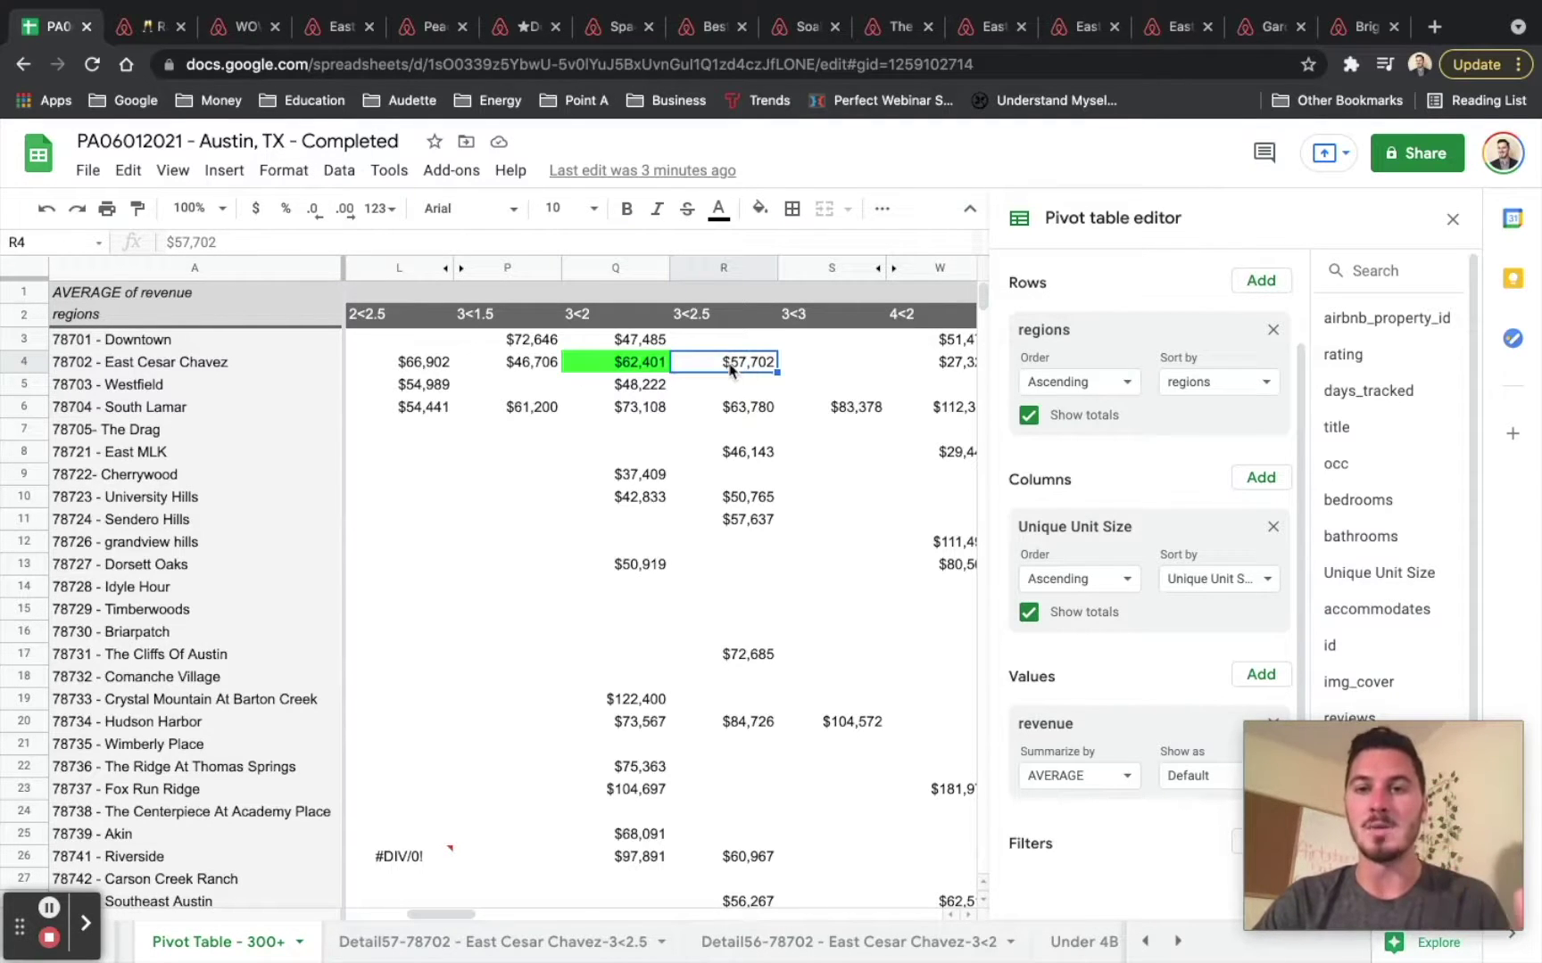
pyautogui.click(650, 362)
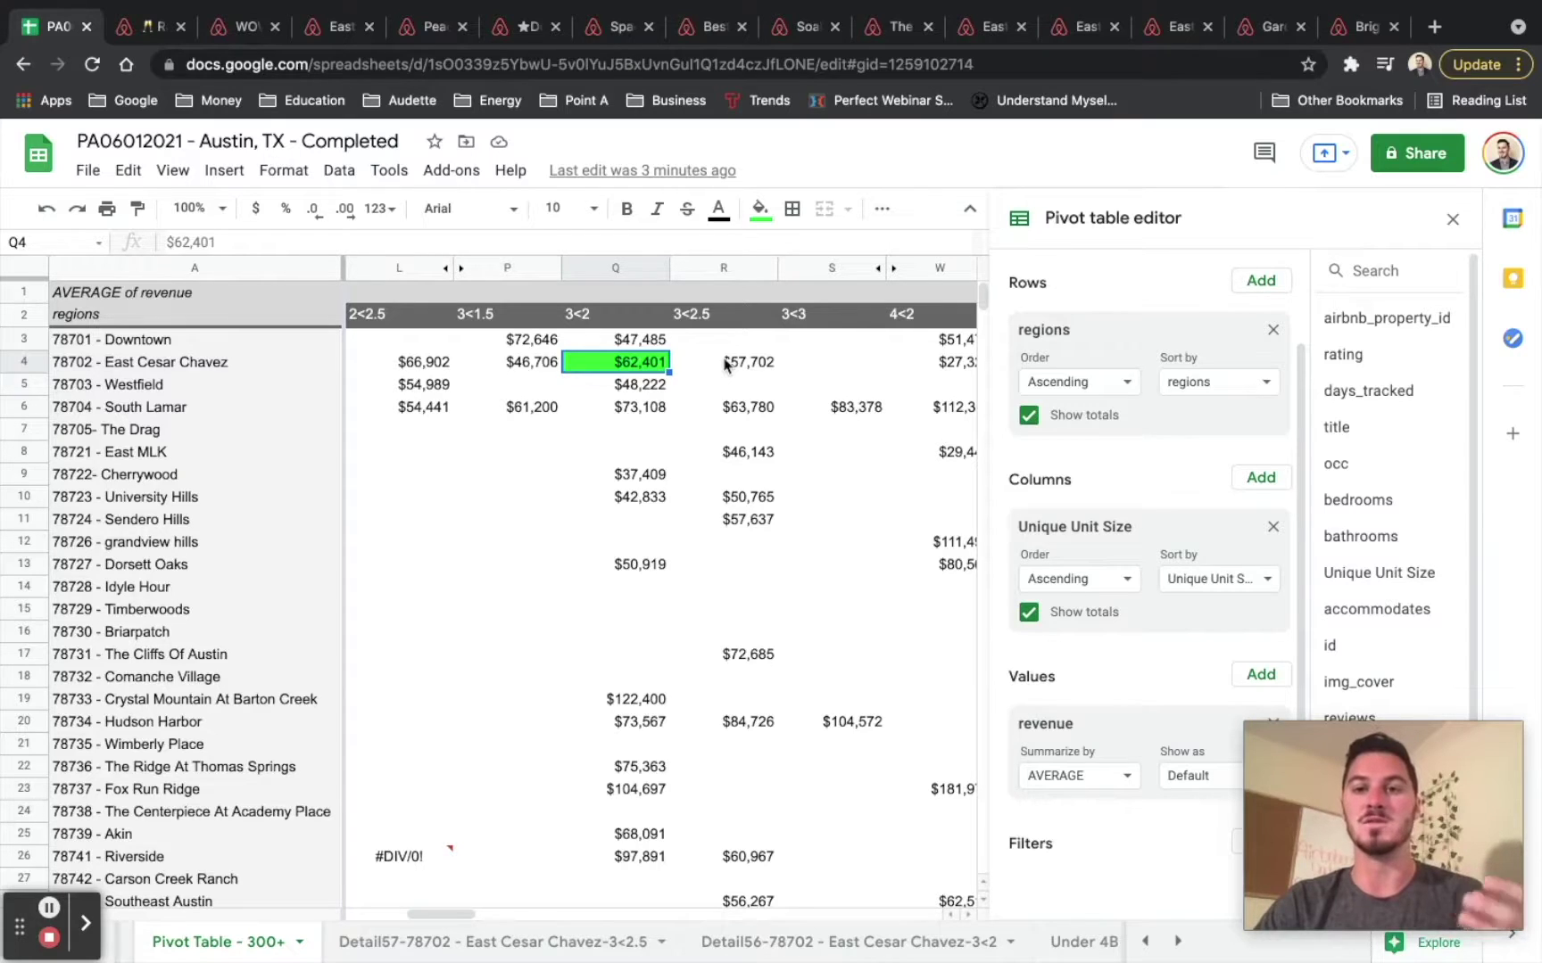
# - Recheck the three averages and open the Detail57-78702 - East Cesar Chavez-3<2.5 sheet
pyautogui.click(520, 371)
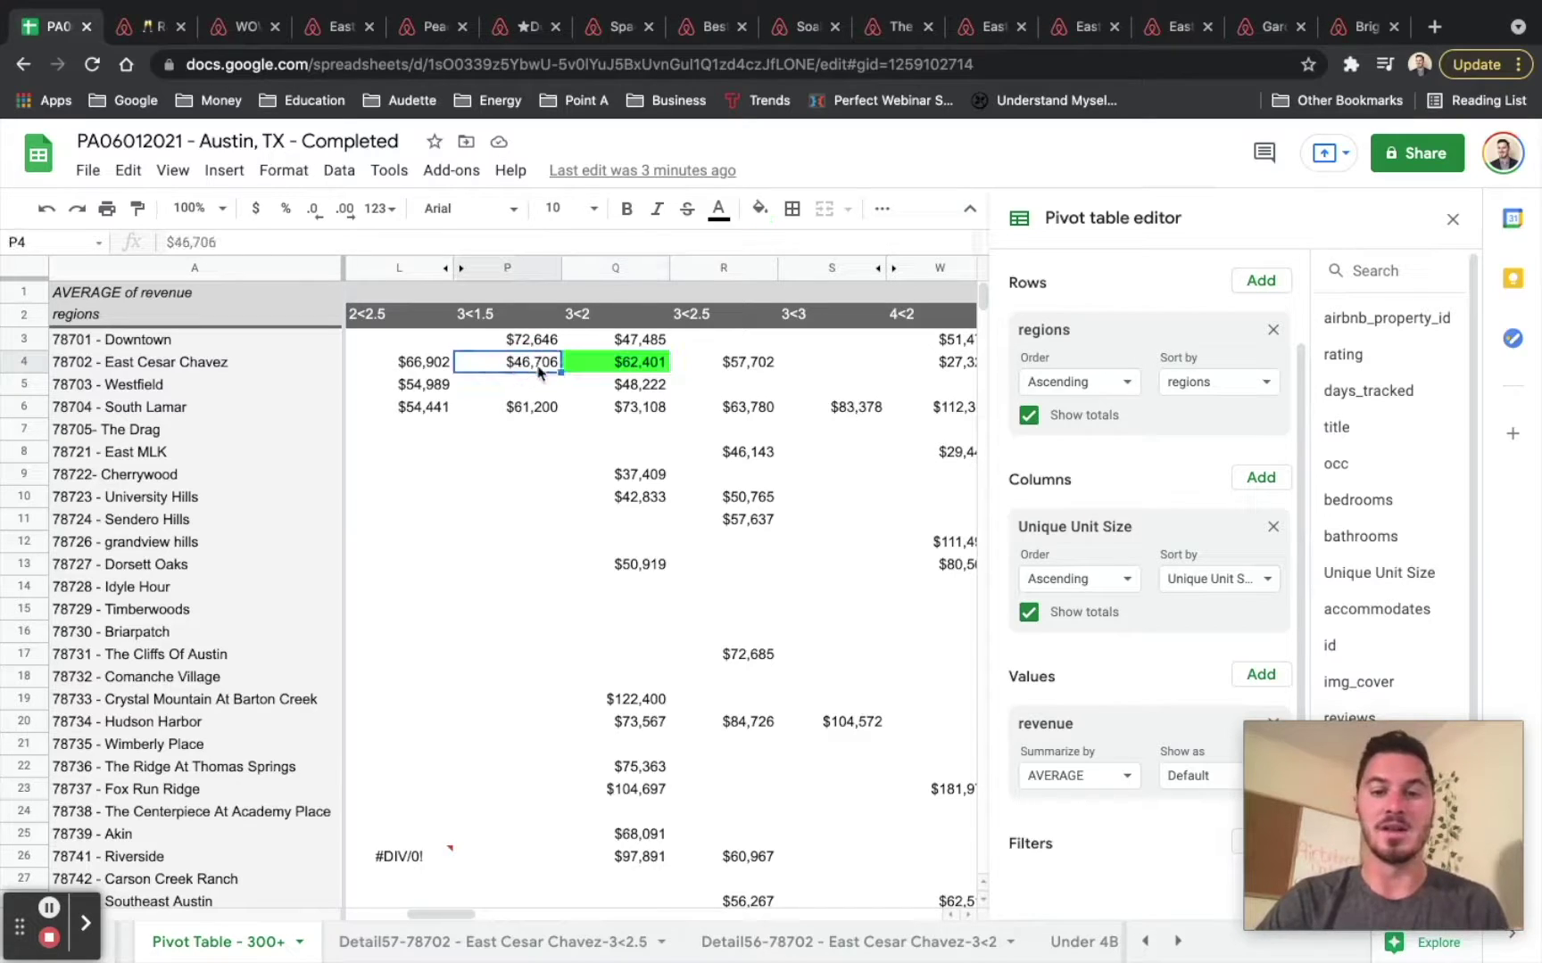
pyautogui.click(620, 368)
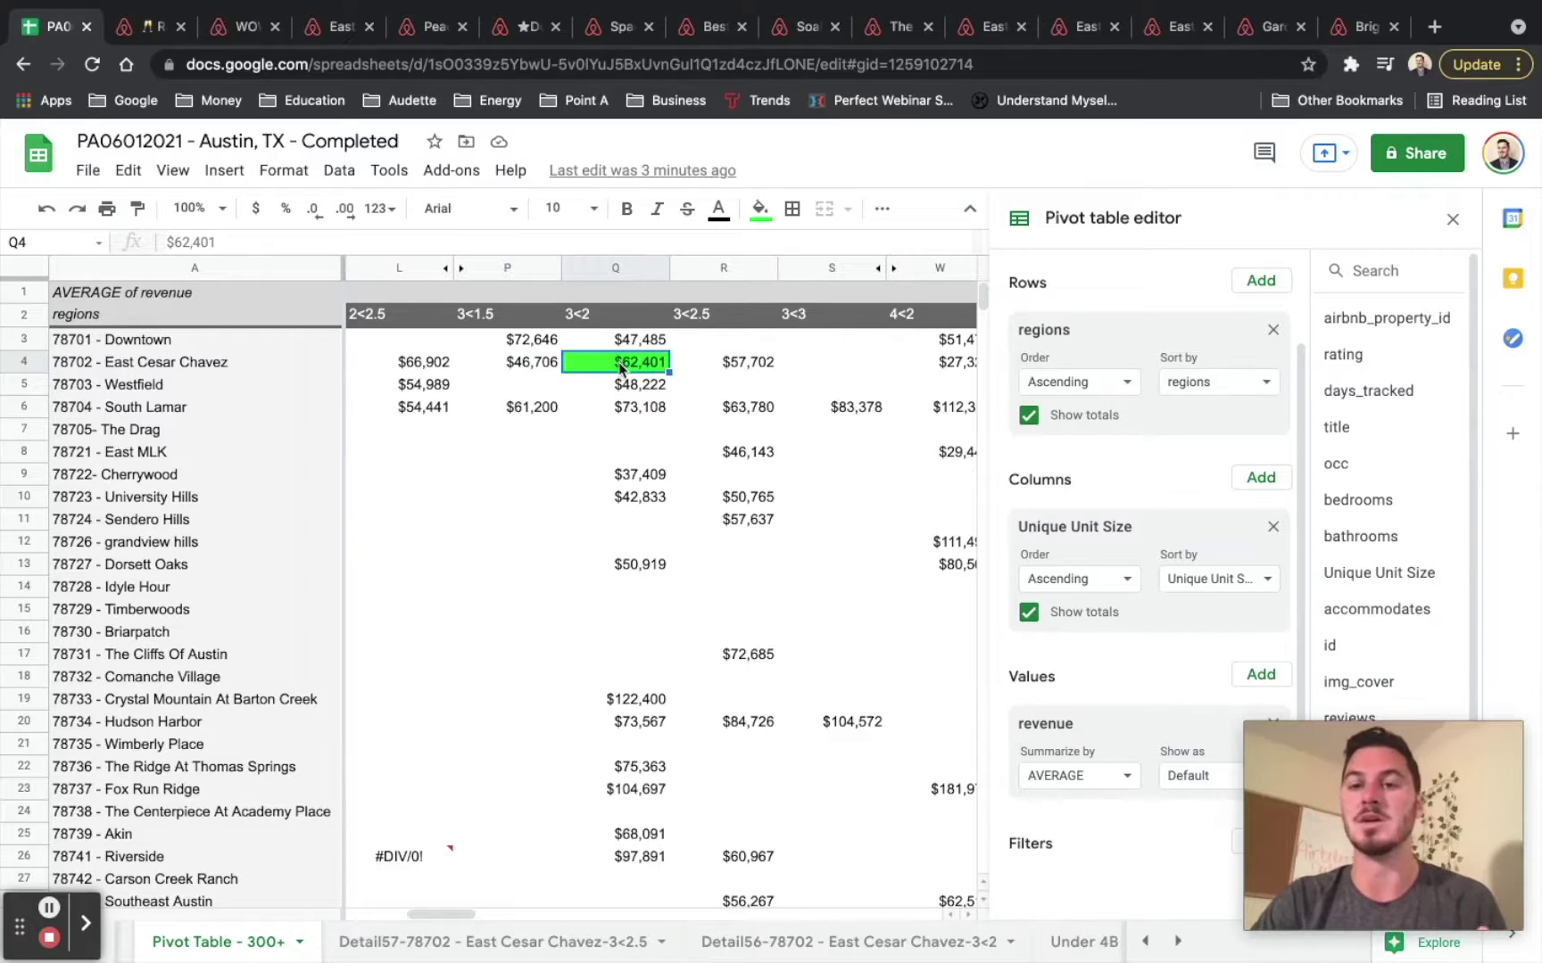
pyautogui.click(739, 368)
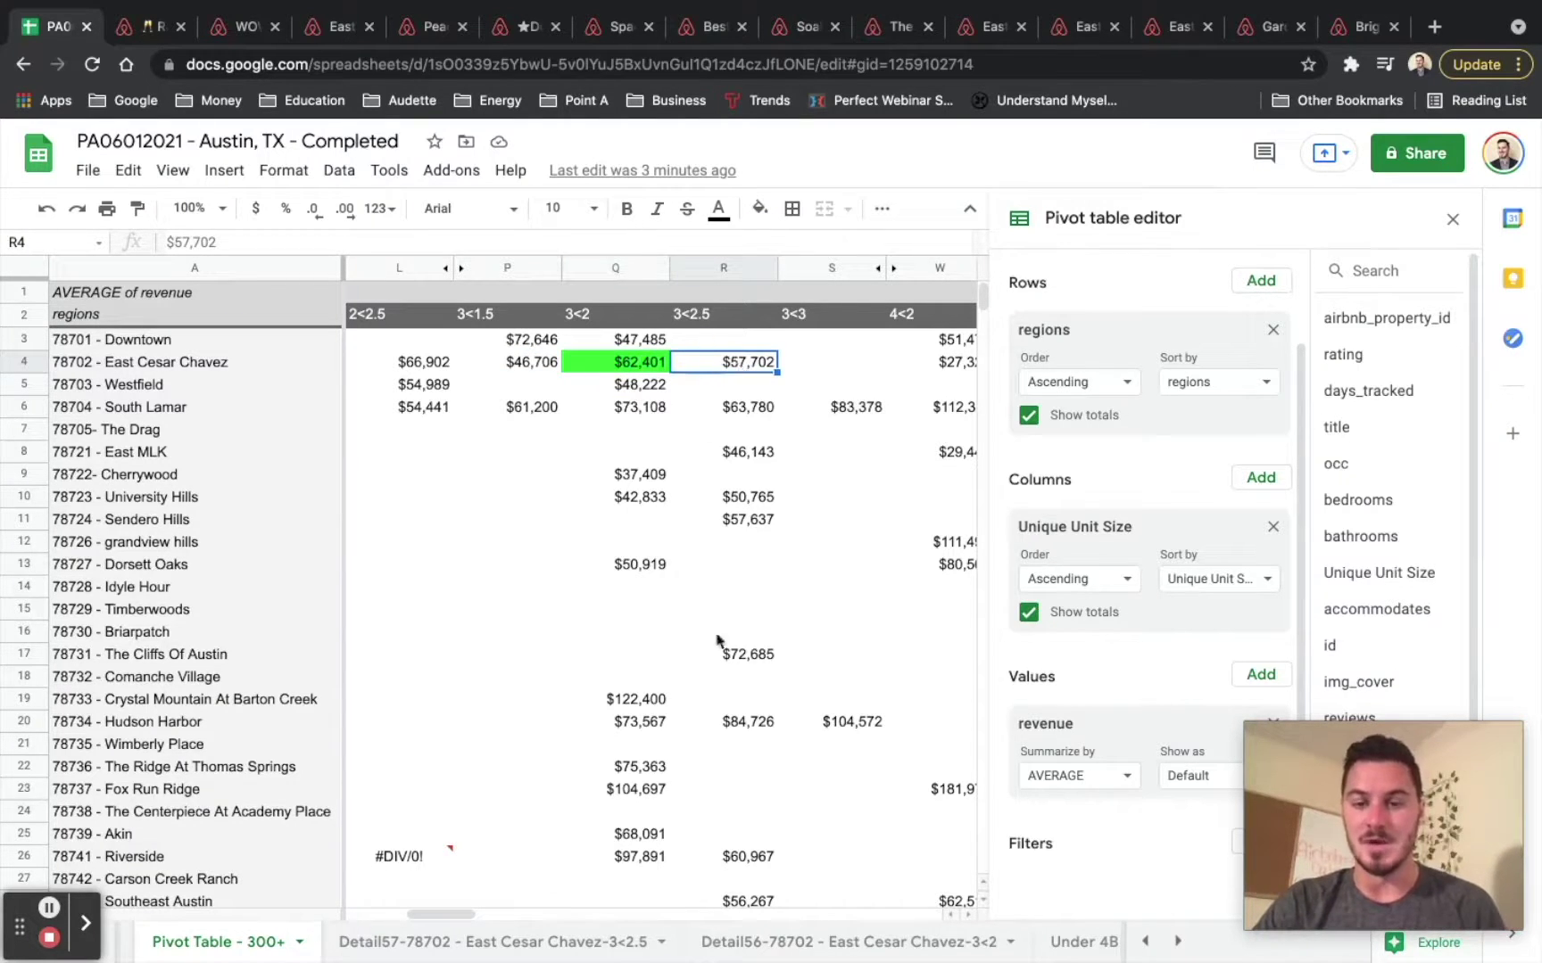
pyautogui.click(582, 949)
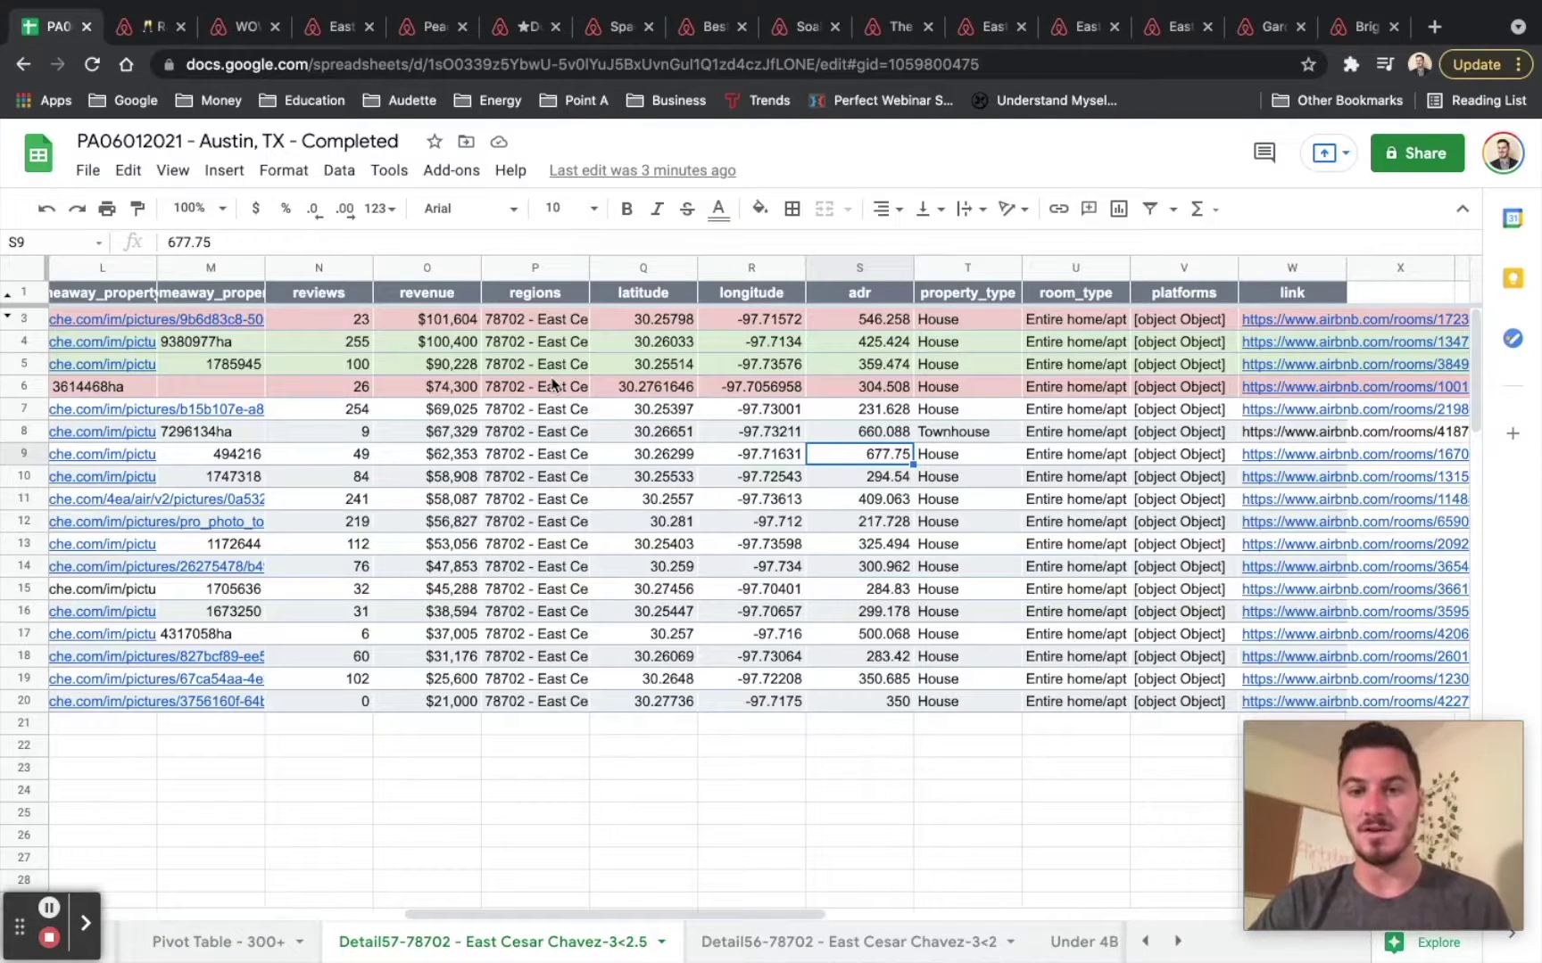
pyautogui.hscroll(-2, 335, 357)
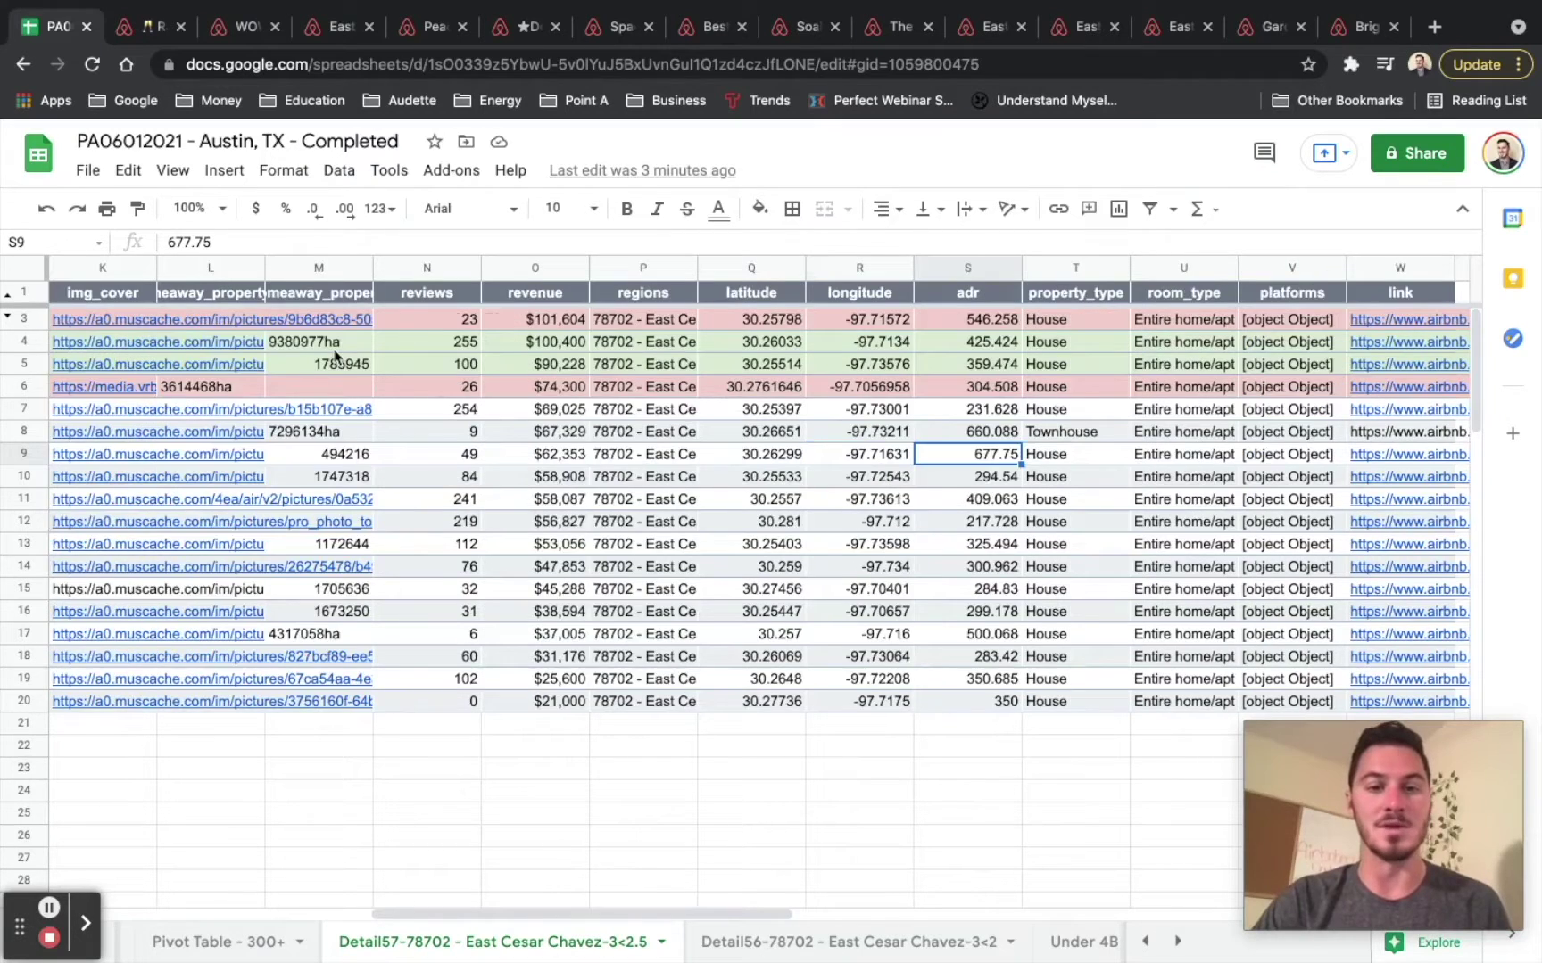
pyautogui.moveTo(100, 319)
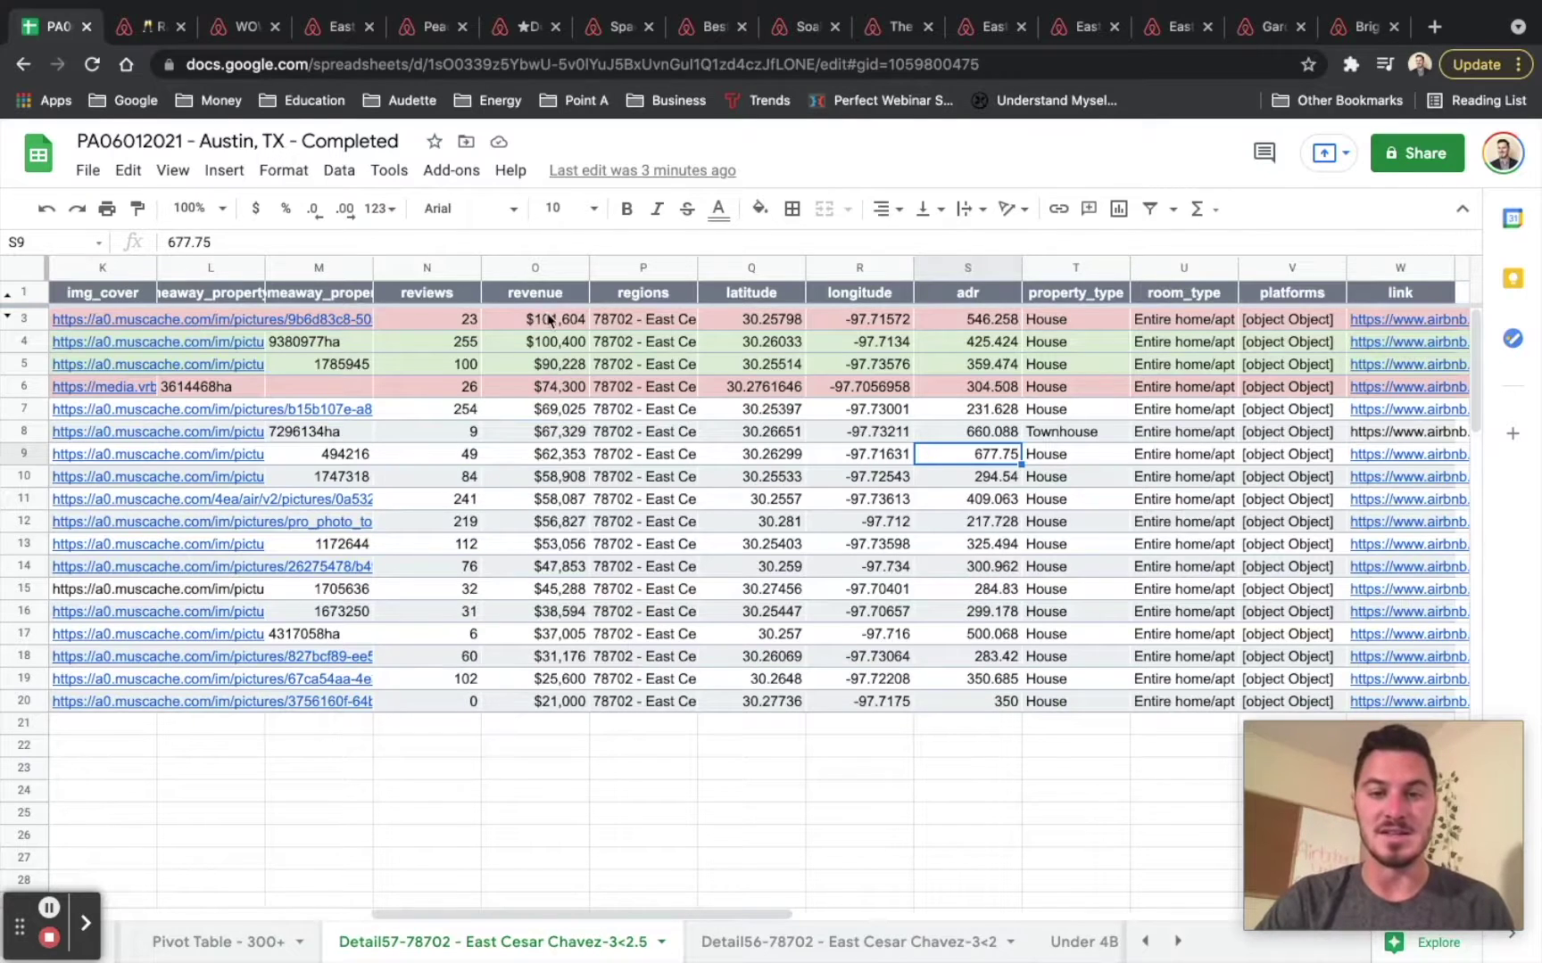
pyautogui.moveTo(549, 320); pyautogui.dragTo(562, 703)
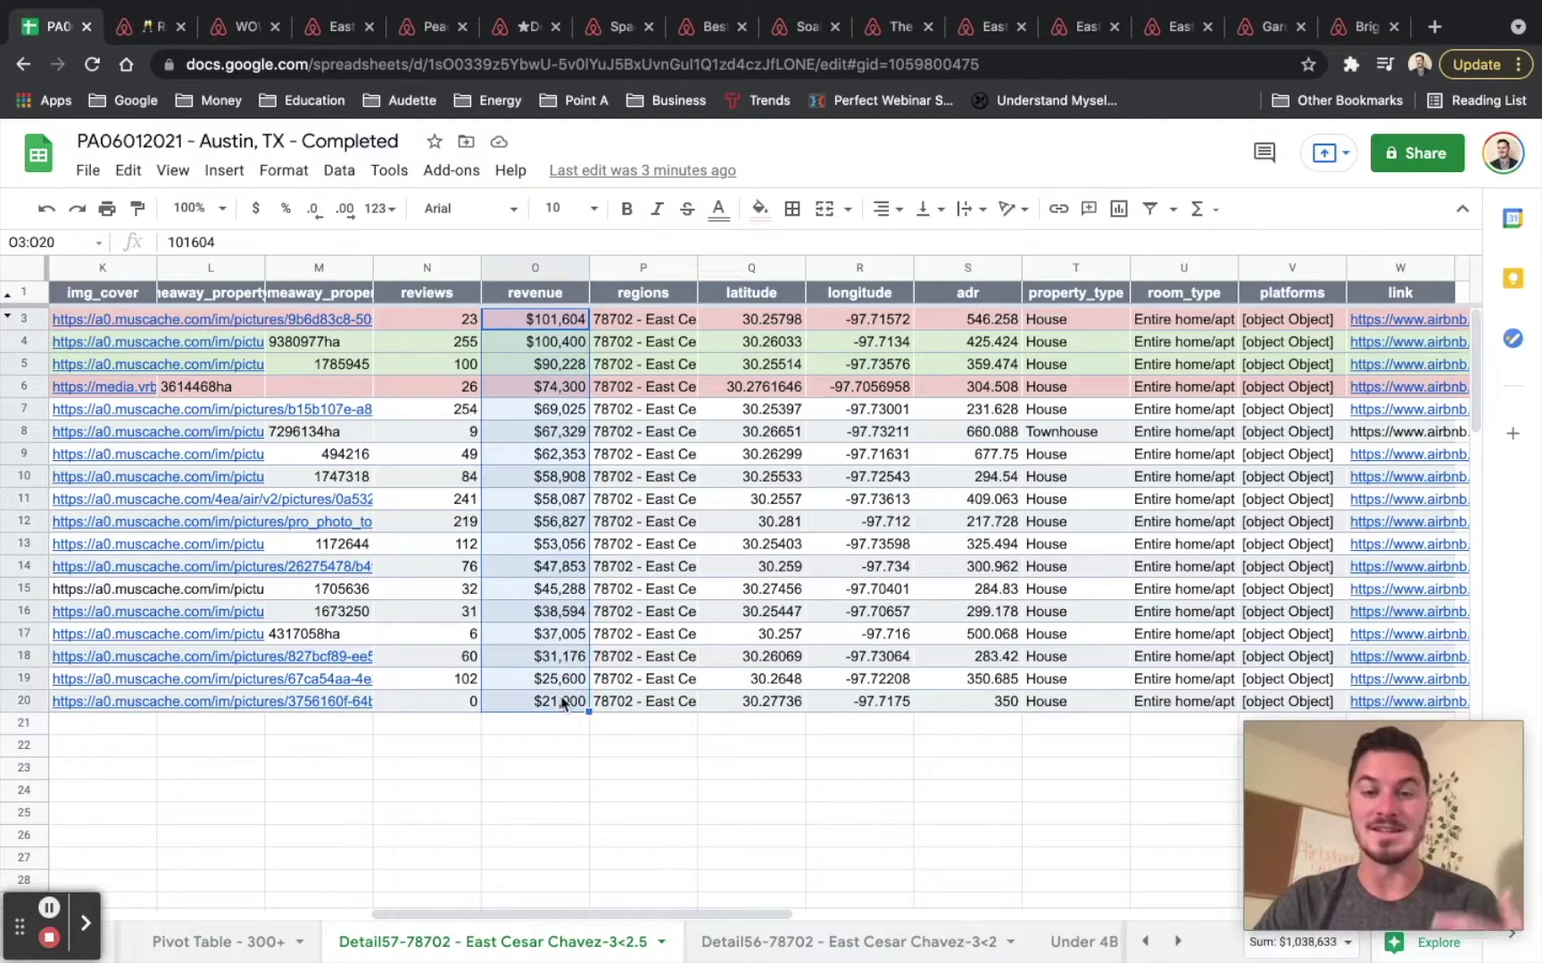
pyautogui.click(567, 478)
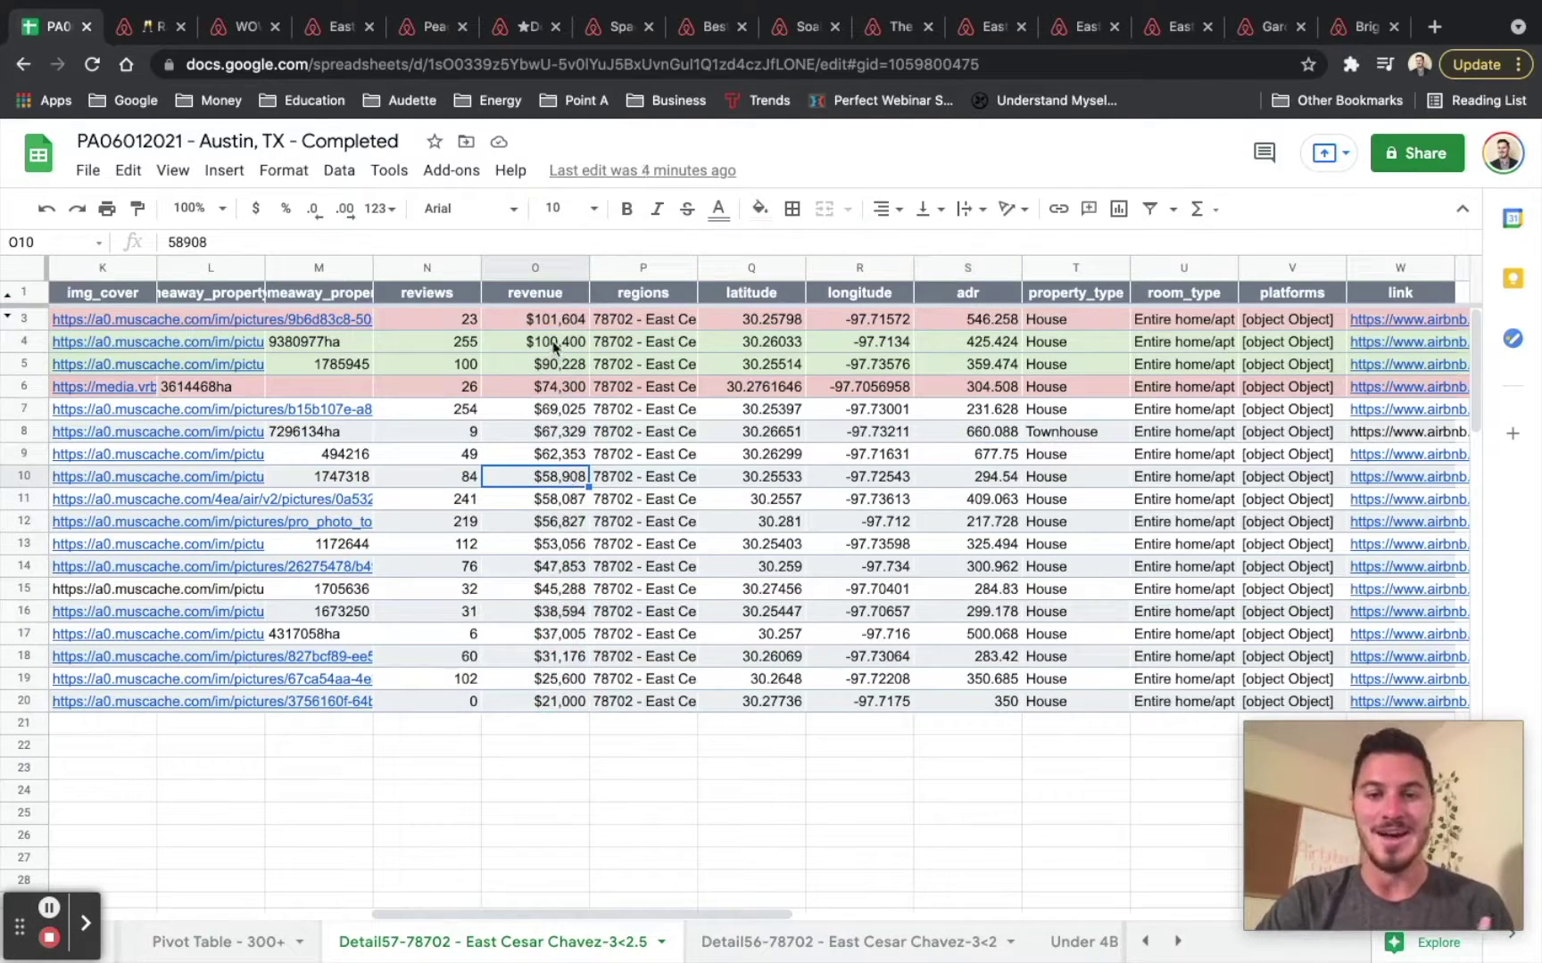
pyautogui.moveTo(551, 321); pyautogui.dragTo(555, 415)
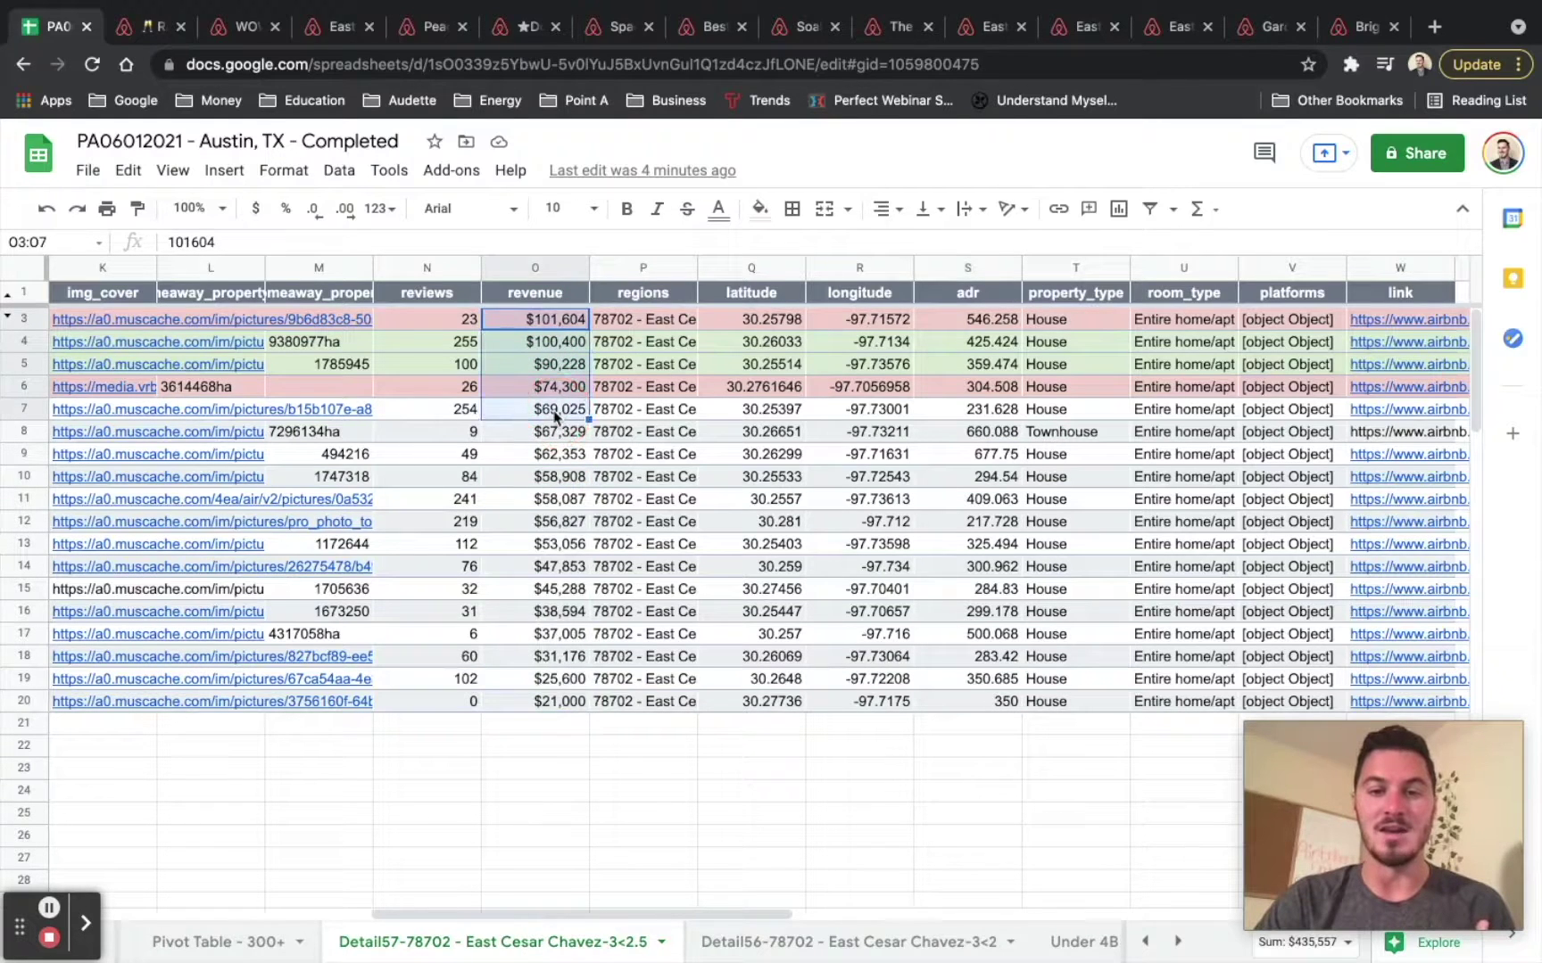
pyautogui.click(553, 386)
pyautogui.moveTo(549, 293); pyautogui.dragTo(550, 386)
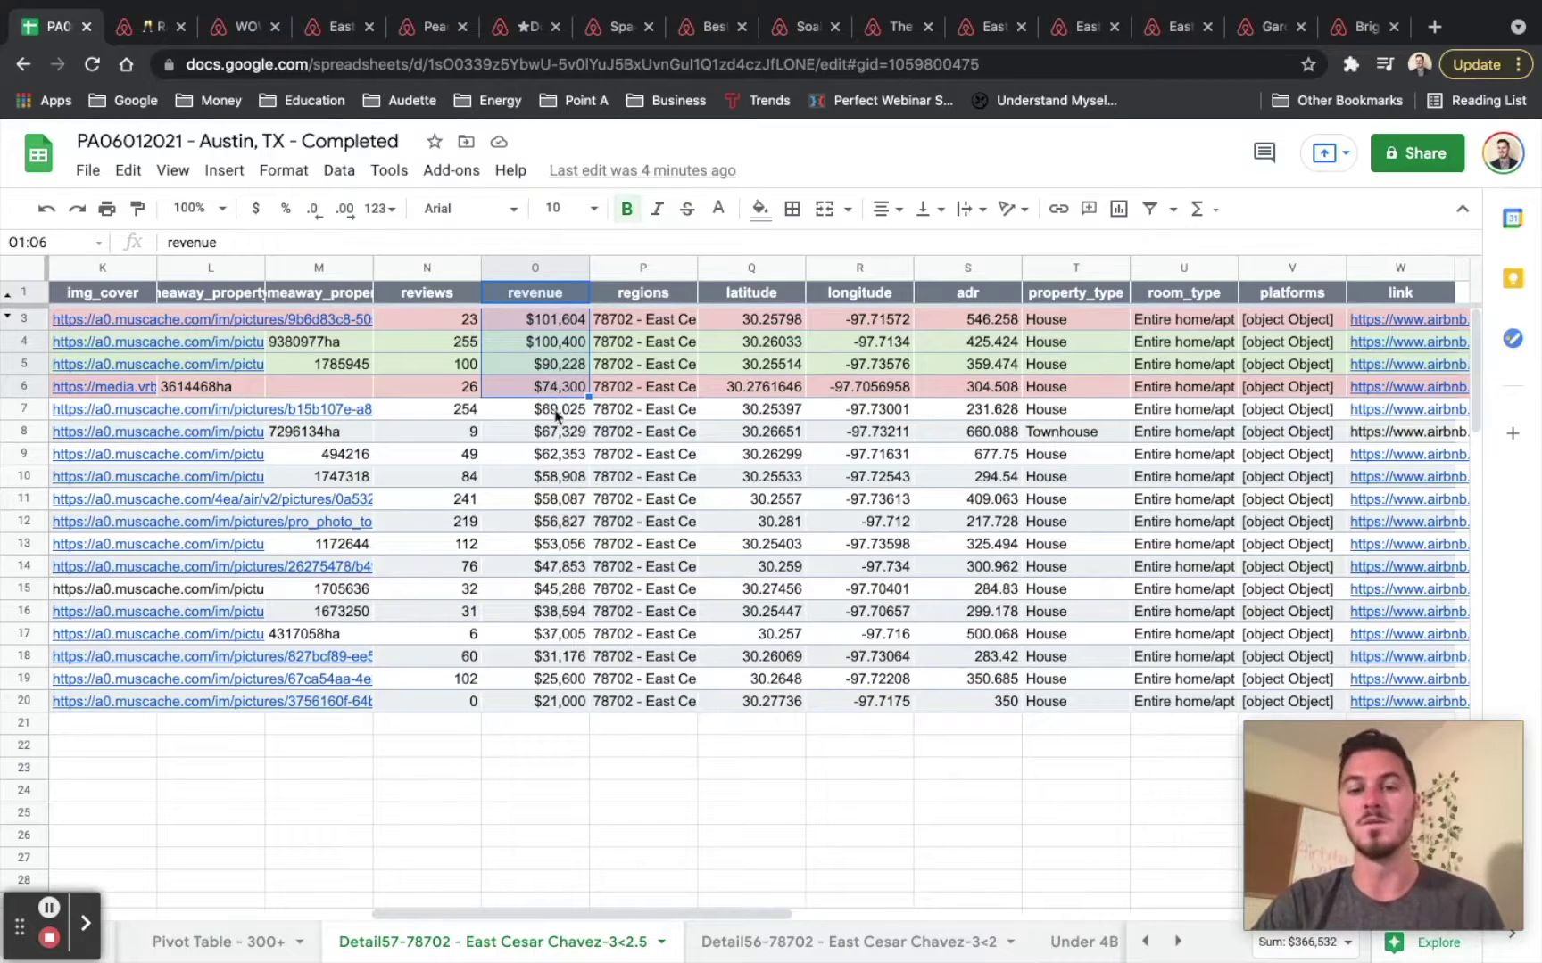
pyautogui.click(556, 410)
pyautogui.click(558, 435)
pyautogui.click(557, 451)
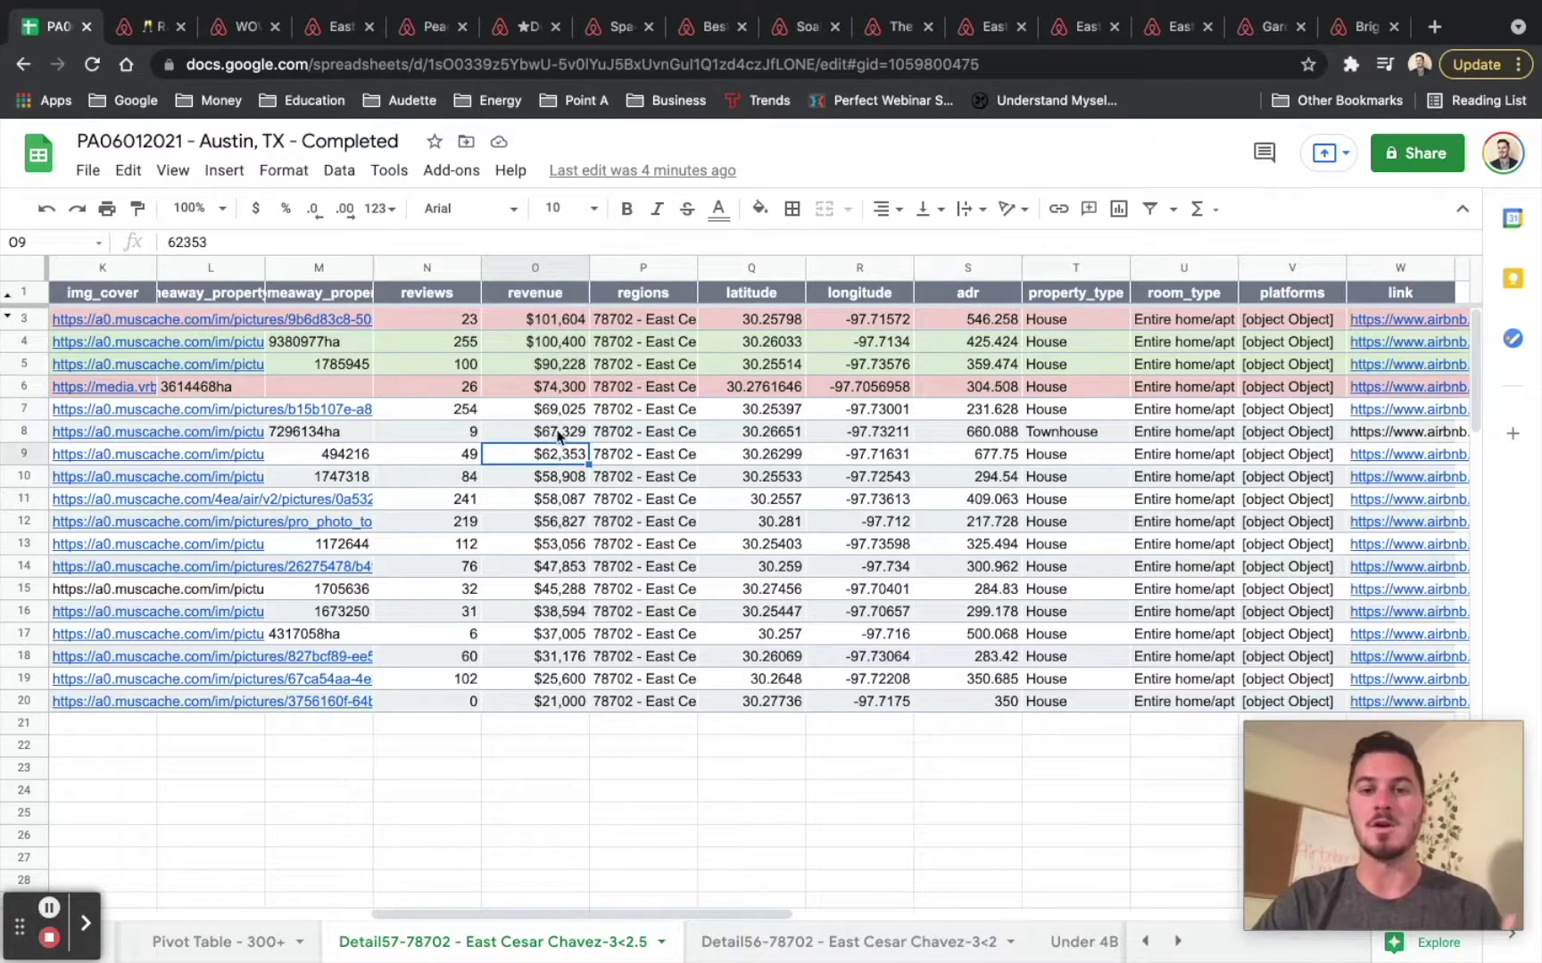
pyautogui.click(559, 435)
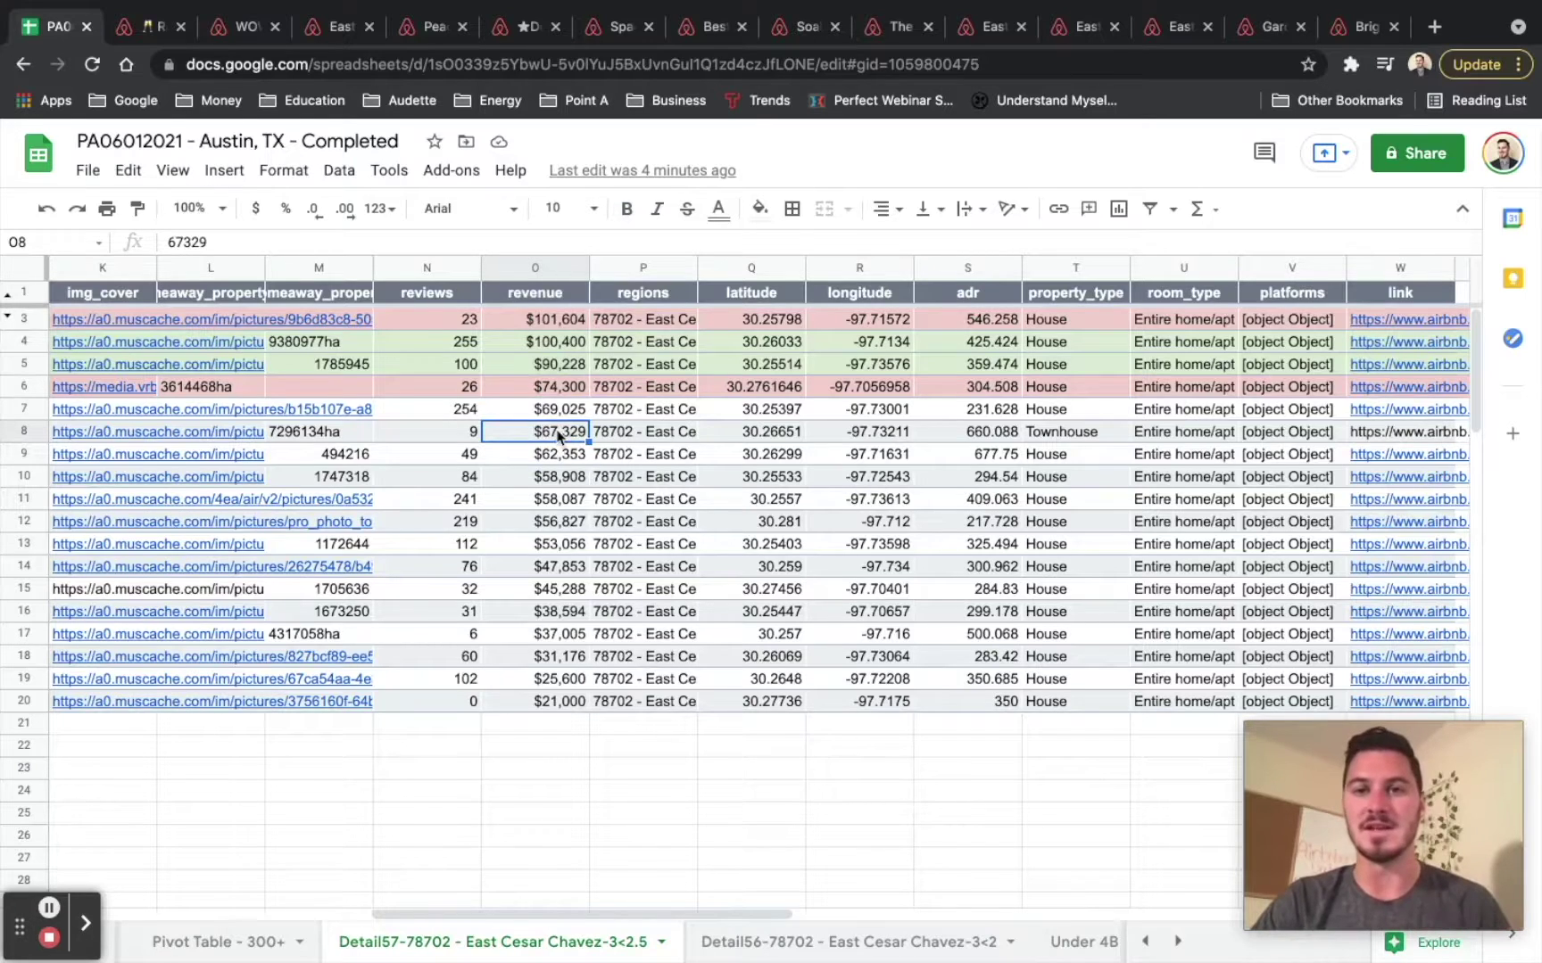
pyautogui.click(558, 411)
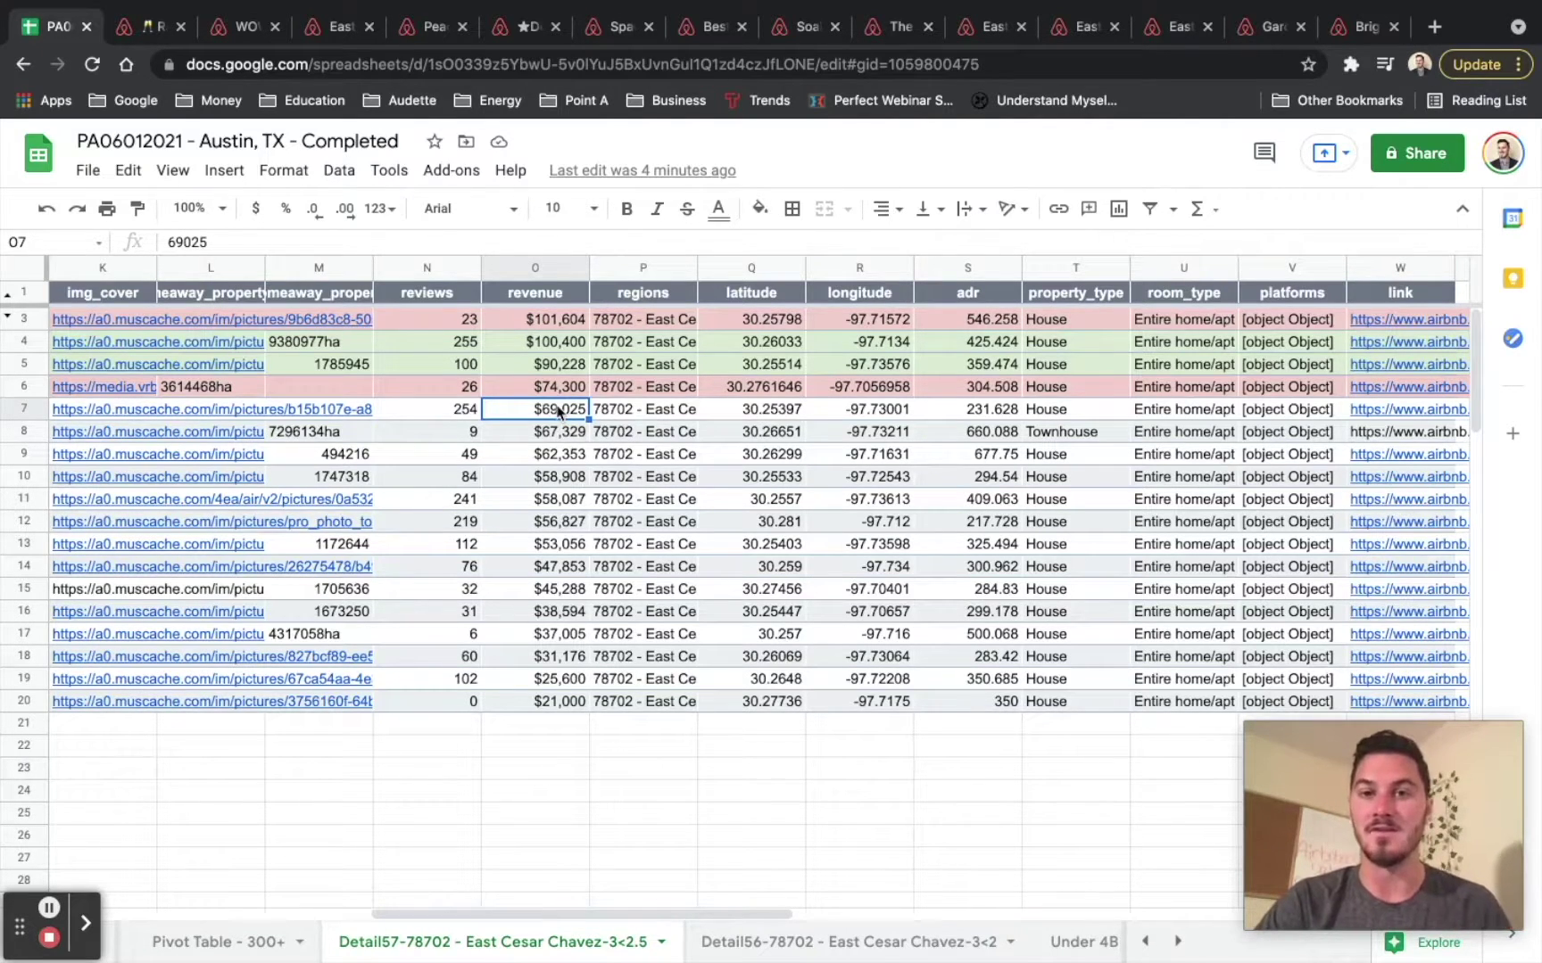
pyautogui.click(560, 345)
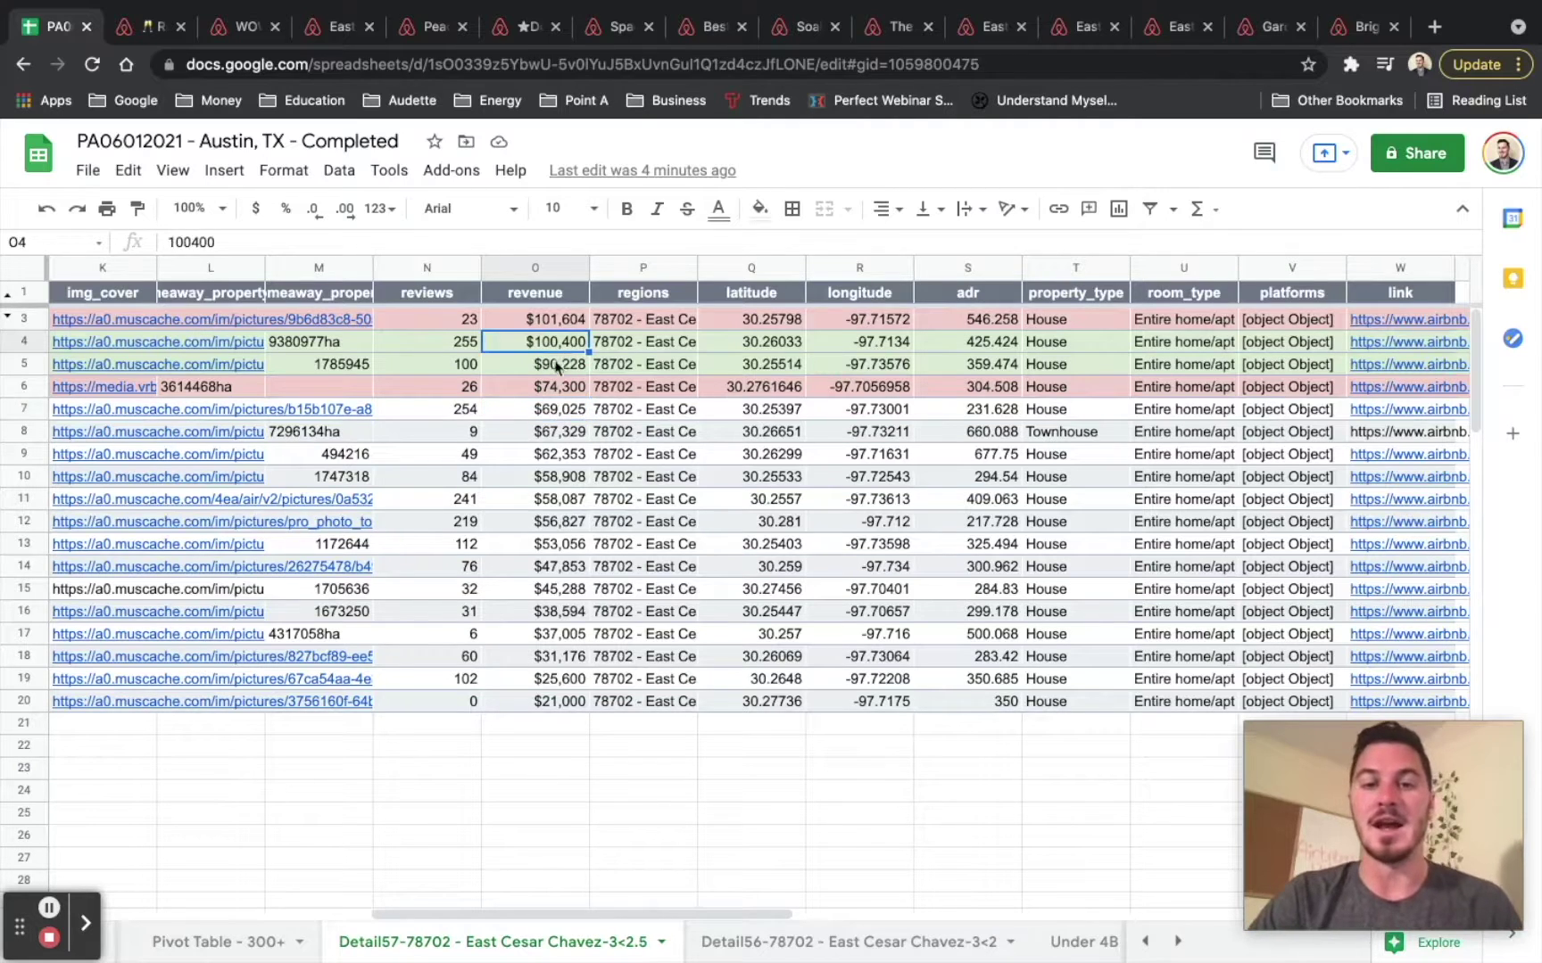
pyautogui.click(557, 366)
pyautogui.click(554, 346)
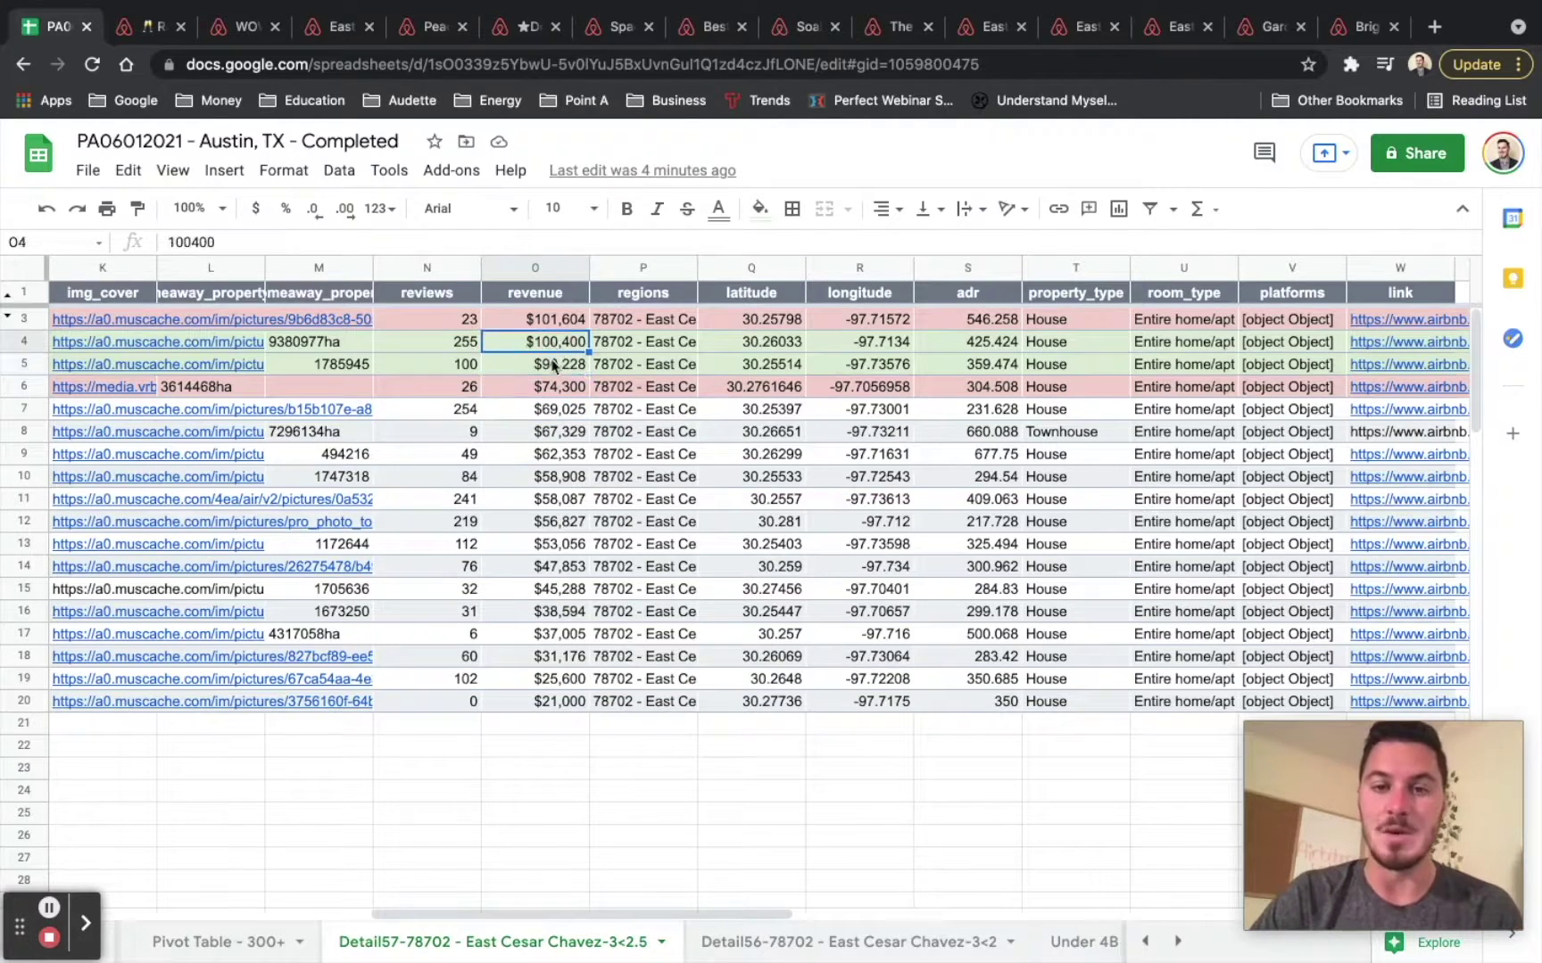
pyautogui.click(550, 366)
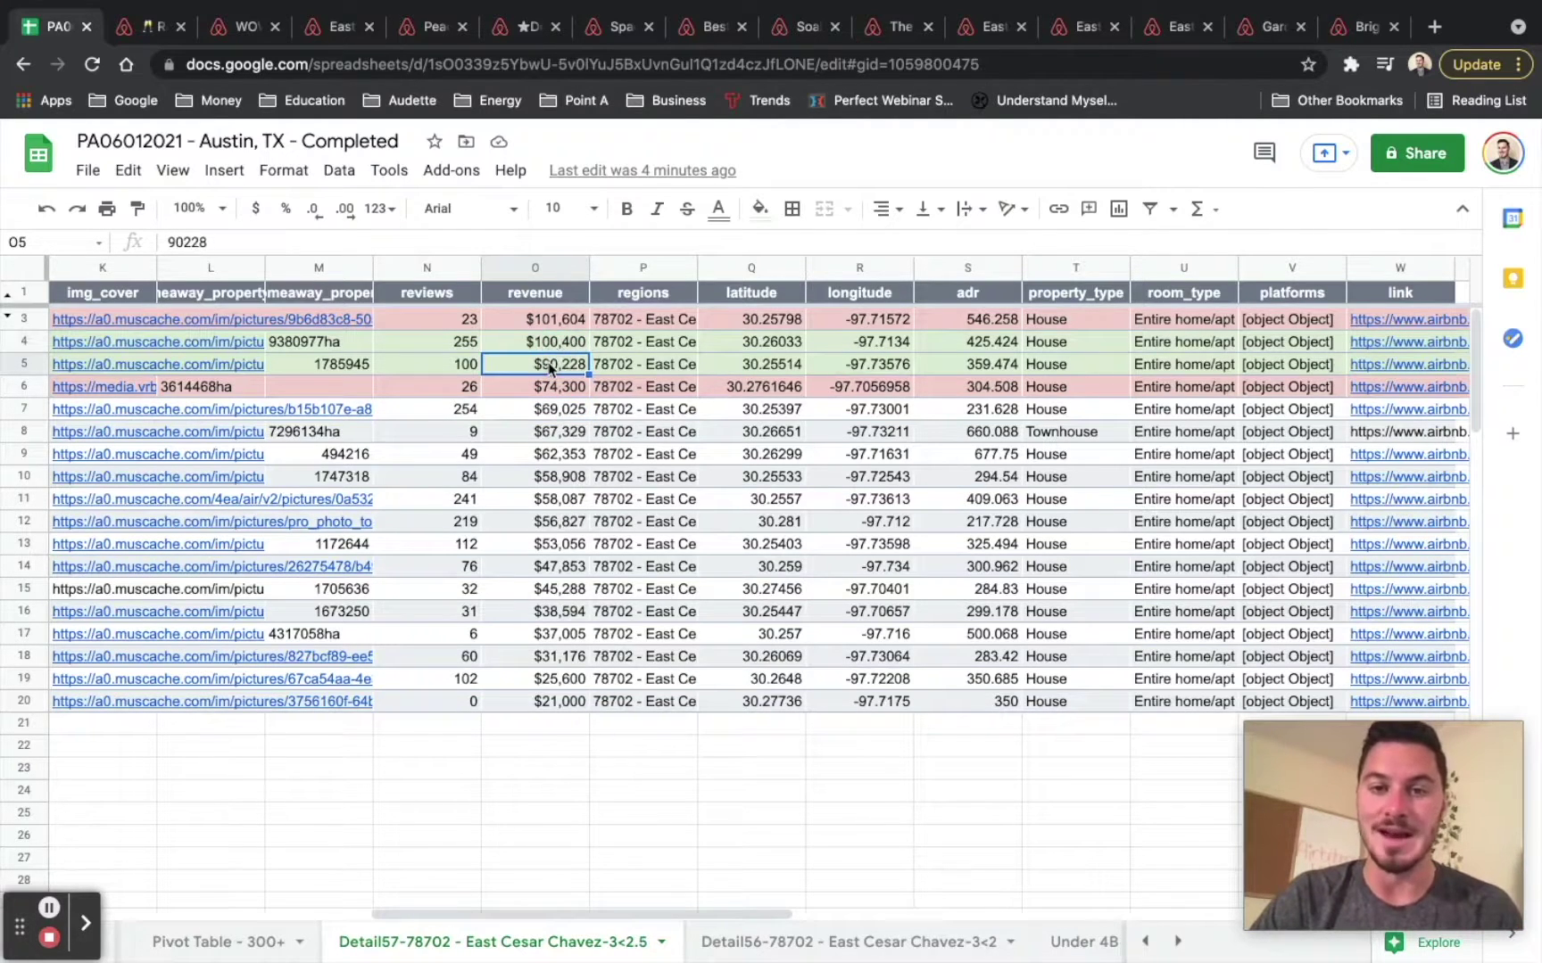
pyautogui.click(239, 26)
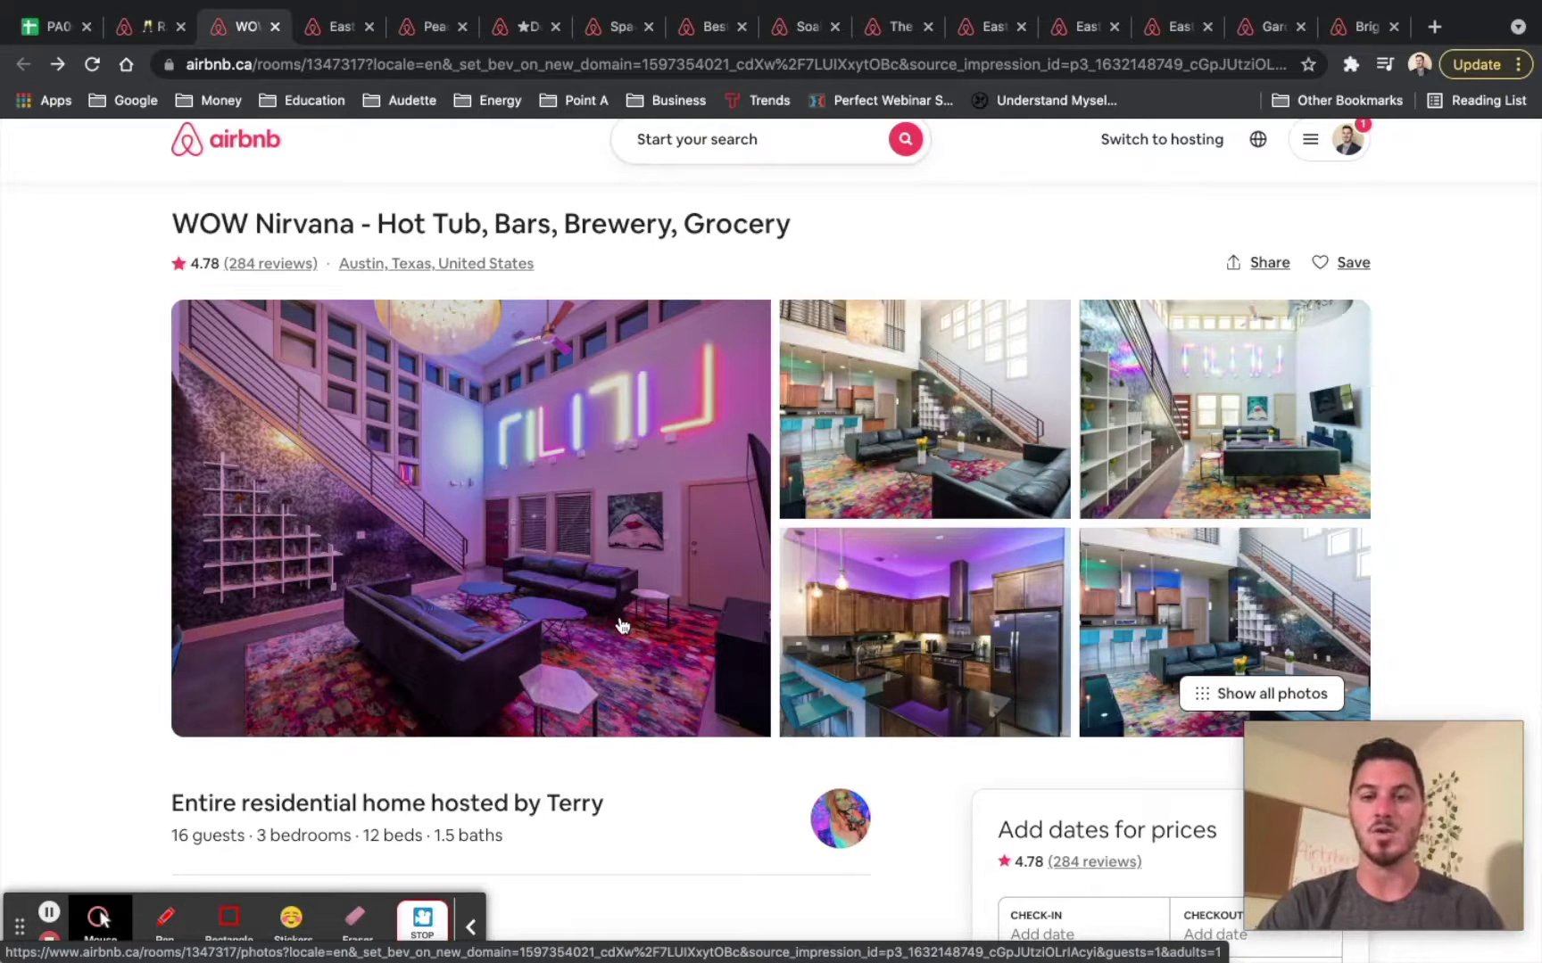
pyautogui.click(622, 626)
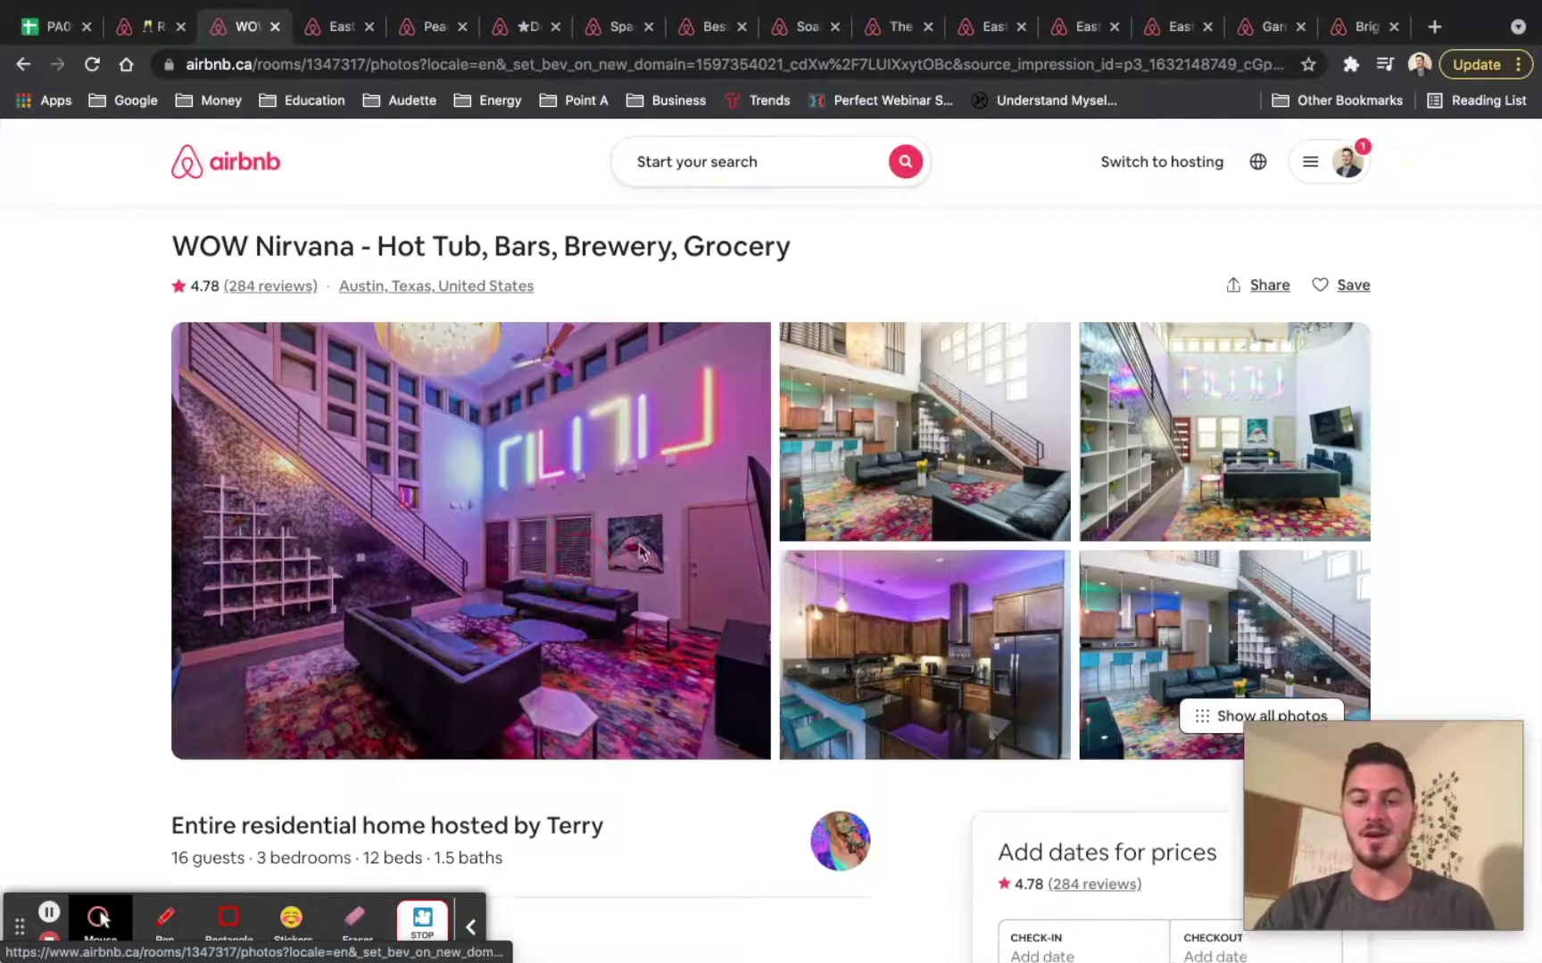
pyautogui.scroll(-10, 878, 615)
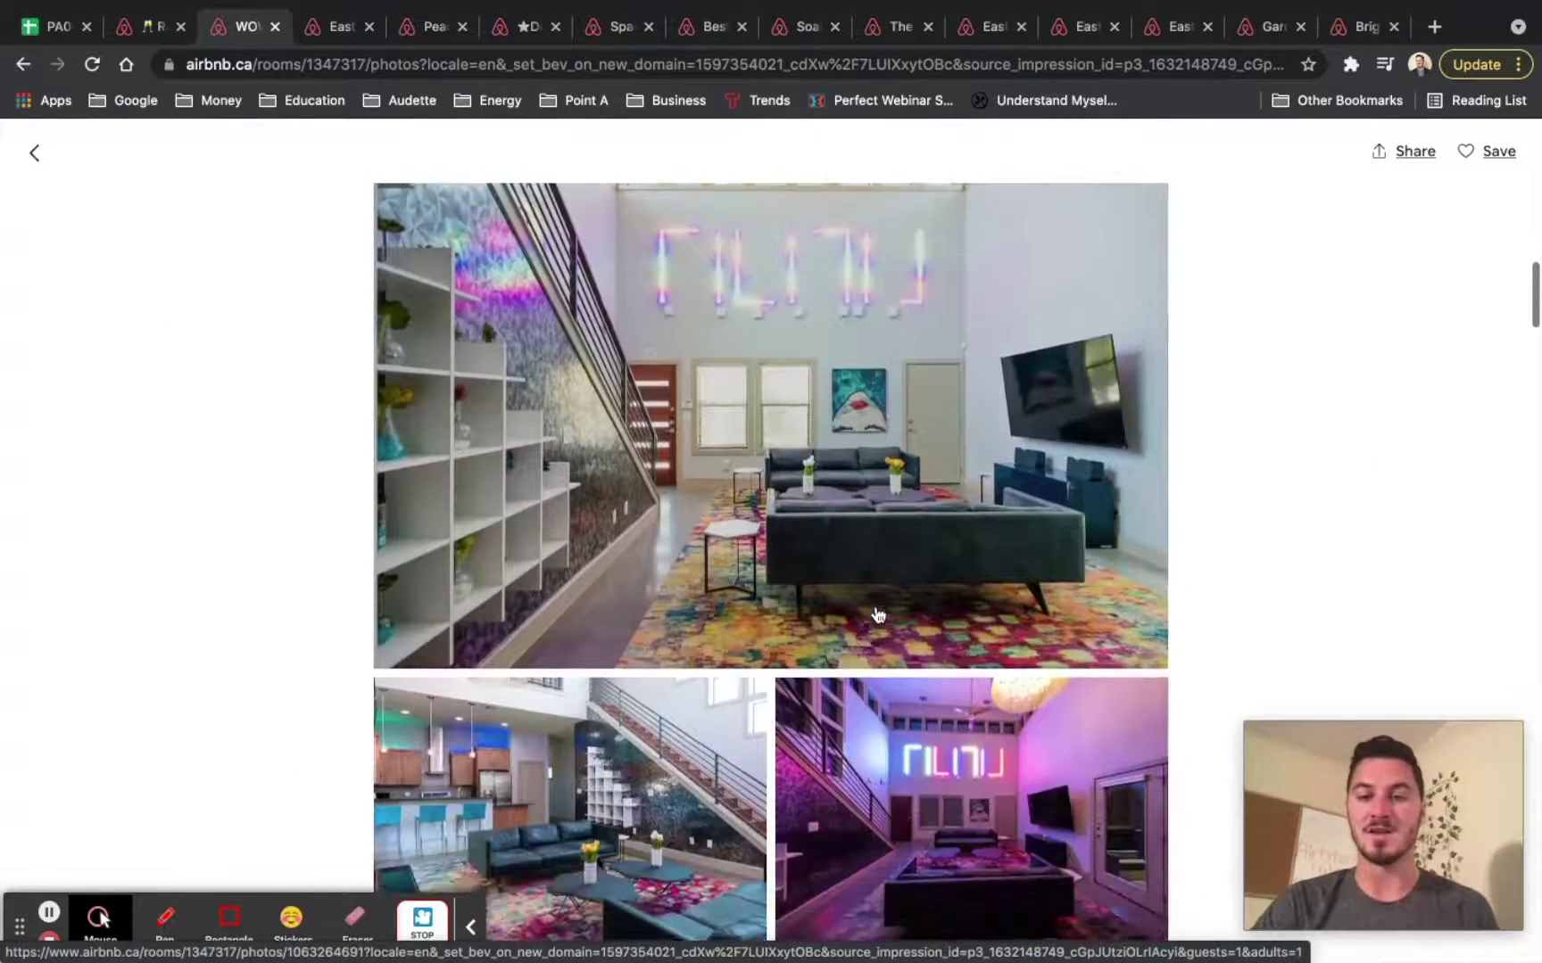
pyautogui.scroll(5, 878, 616)
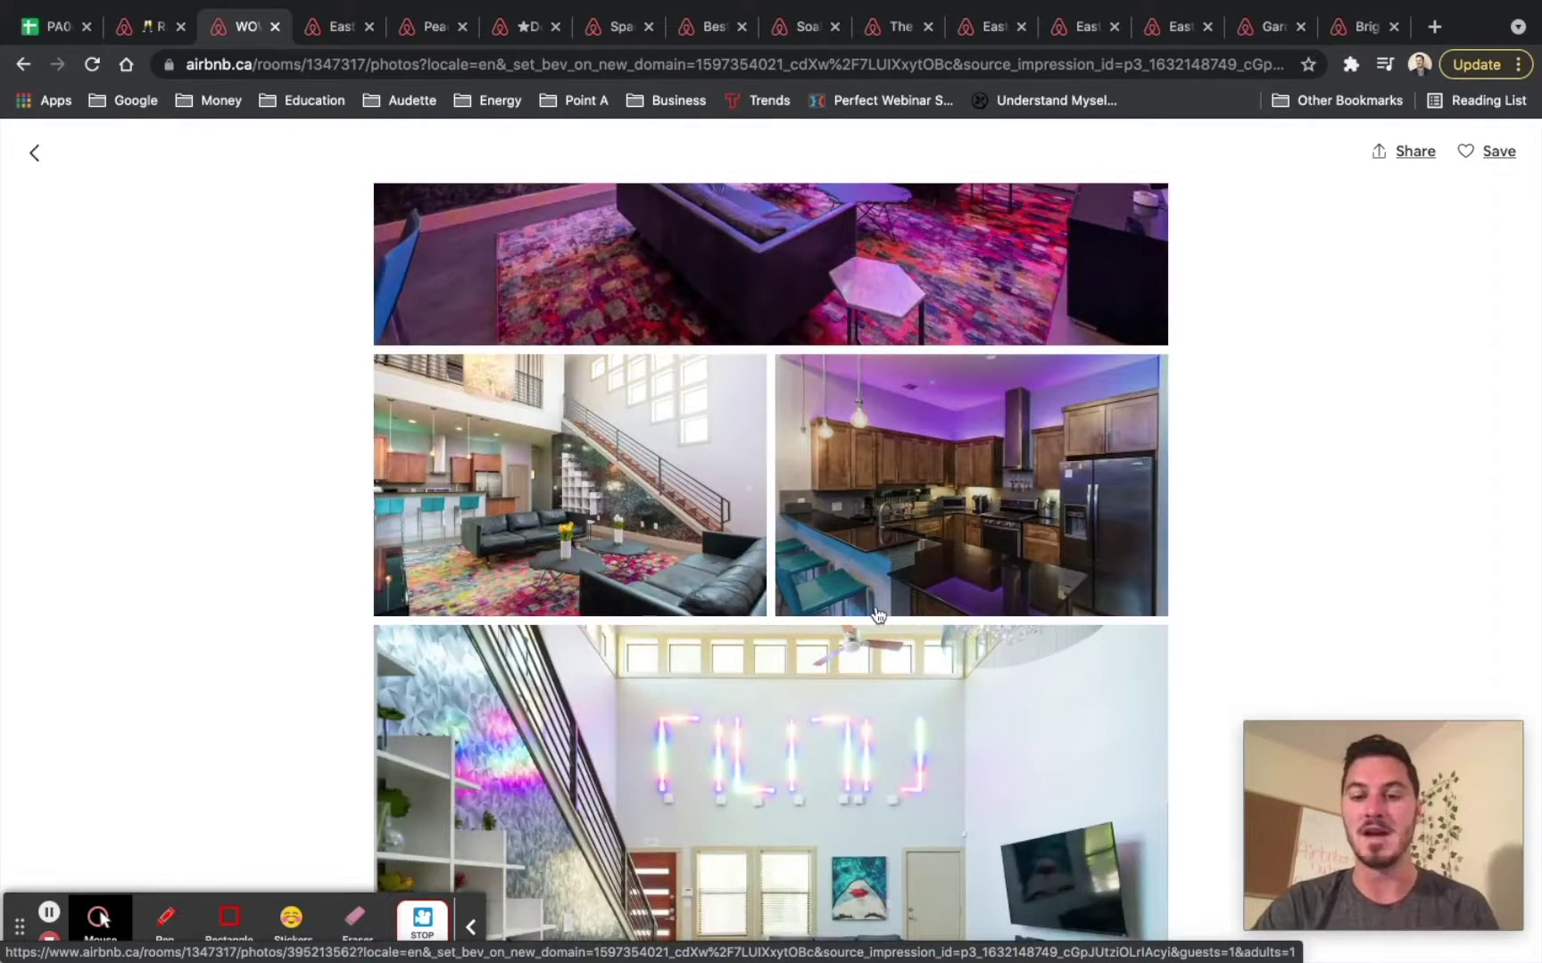
pyautogui.scroll(4, 878, 616)
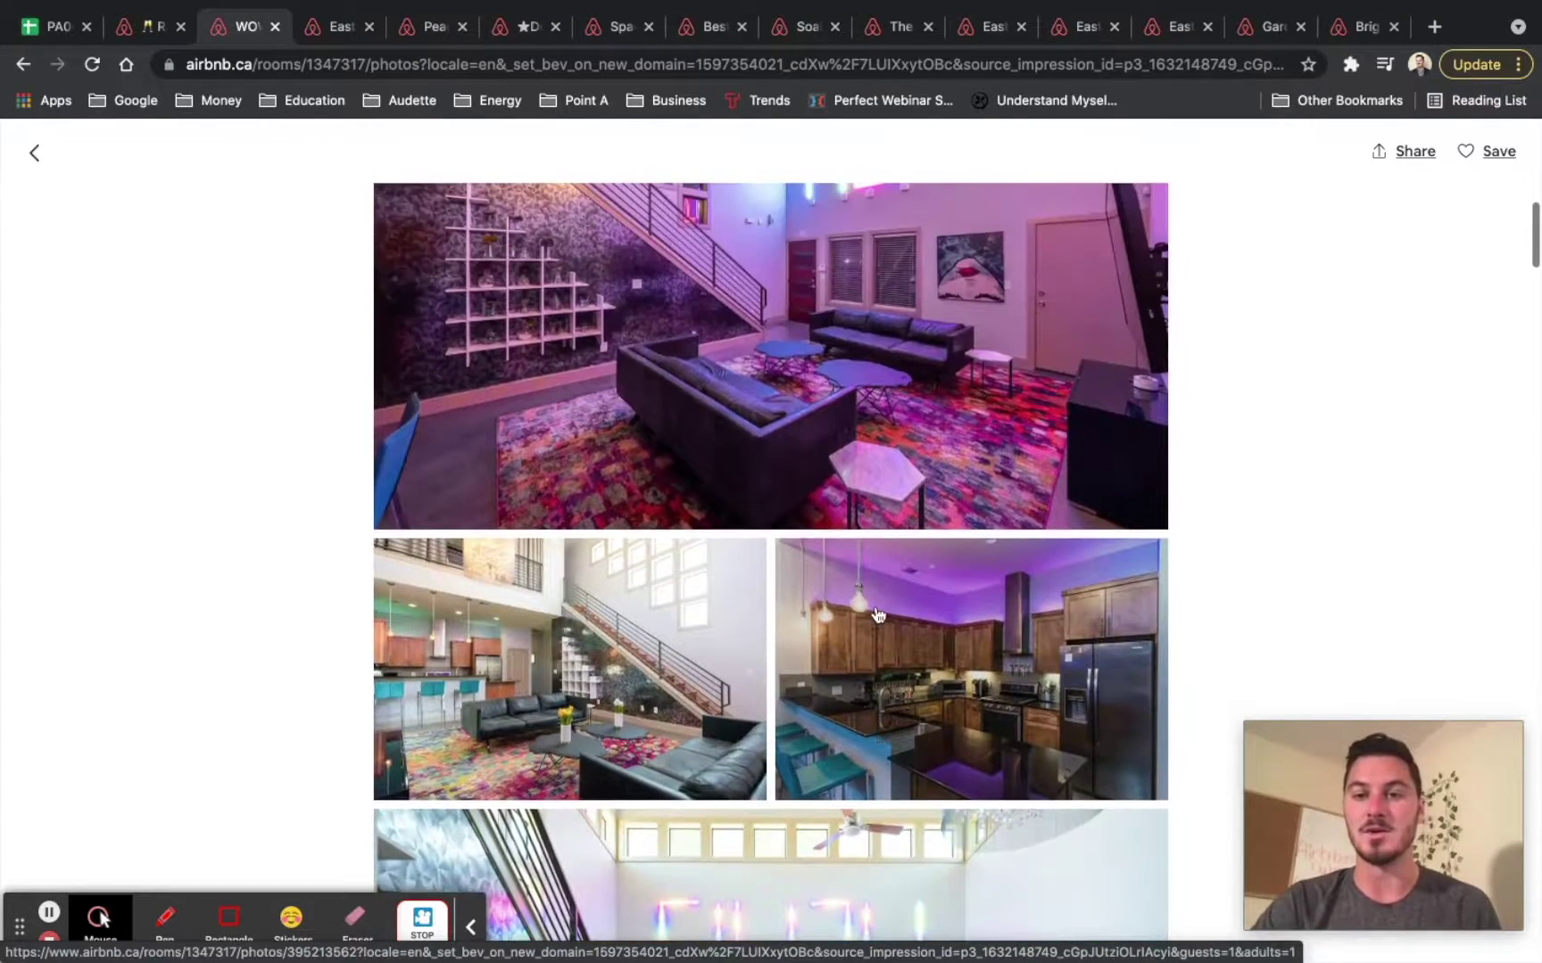
pyautogui.scroll(2, 878, 615)
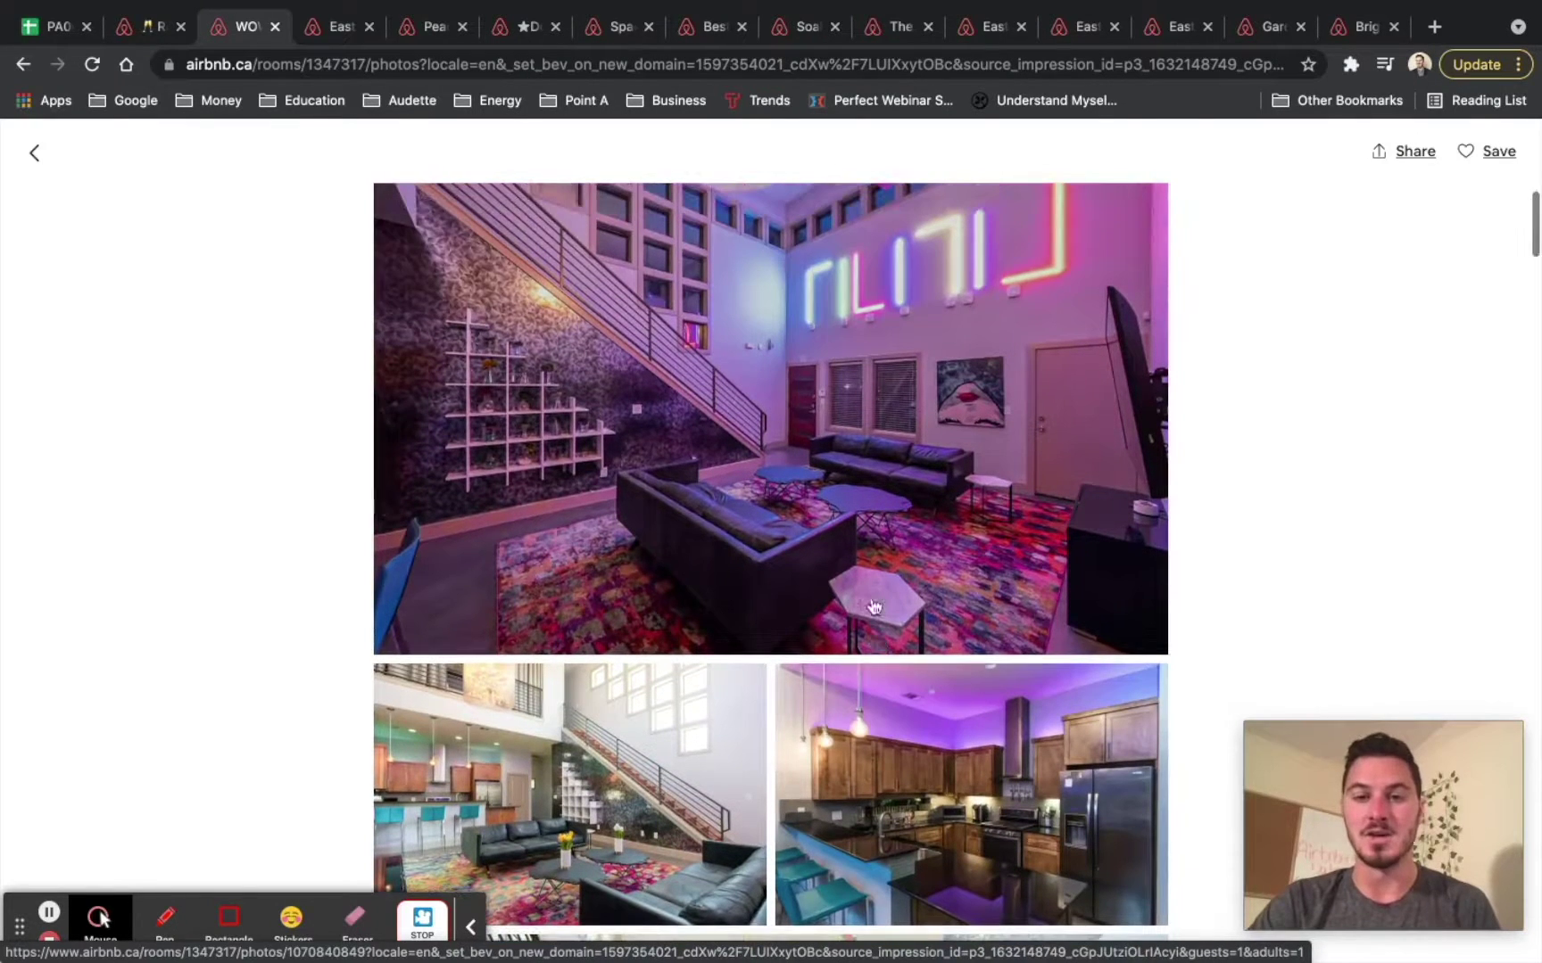
pyautogui.scroll(-10, 750, 539)
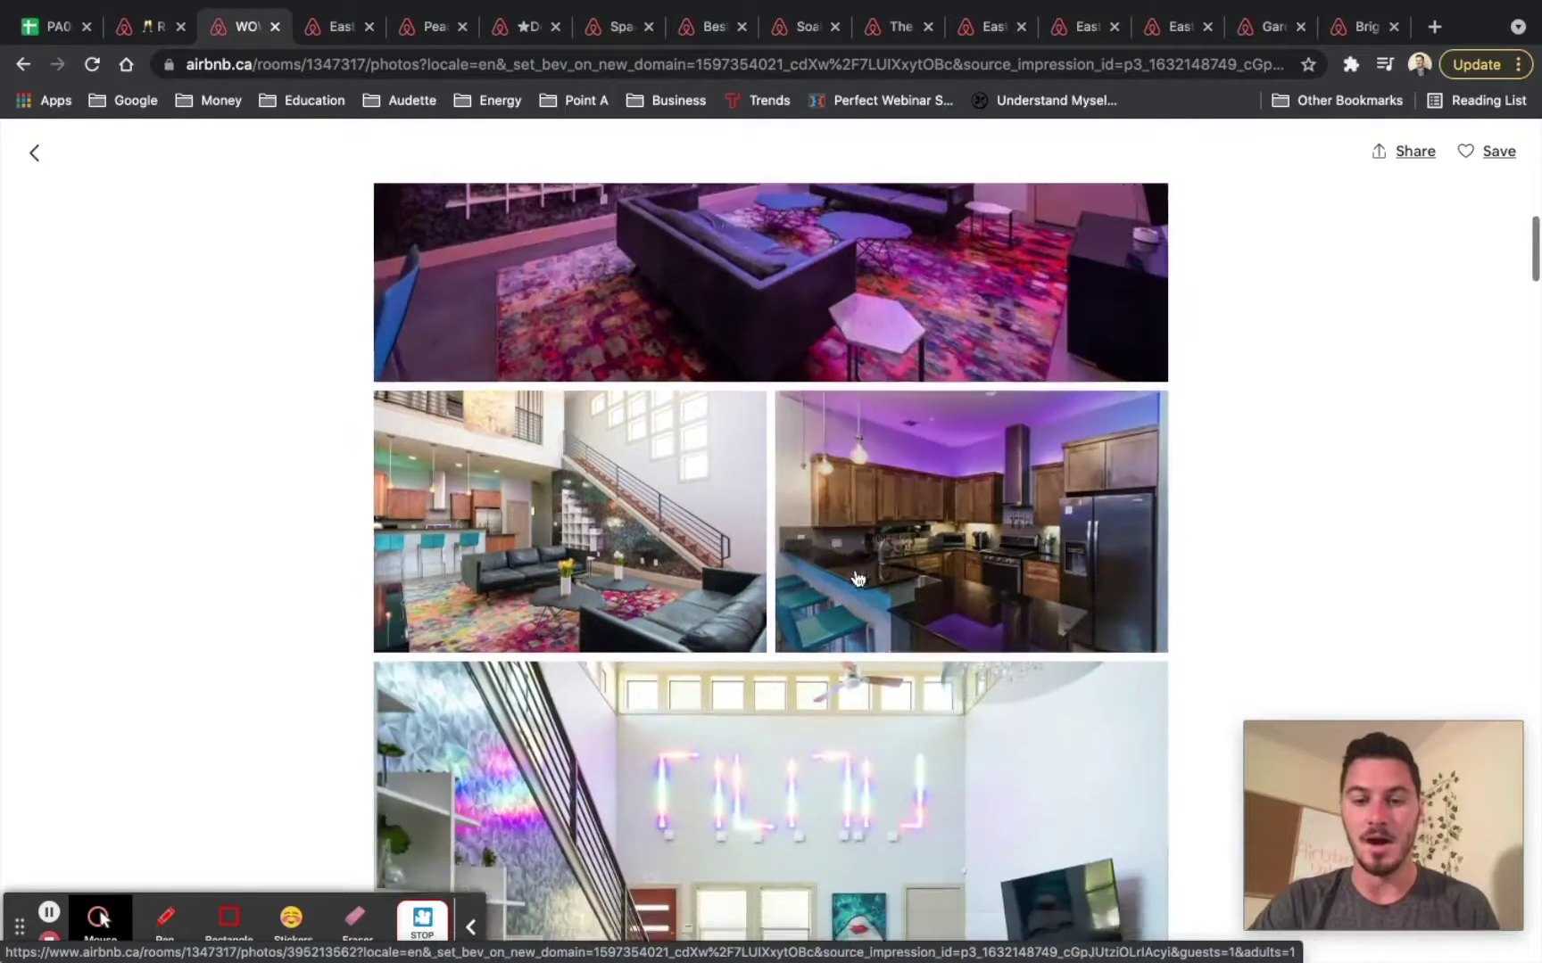
pyautogui.scroll(4, 1021, 394)
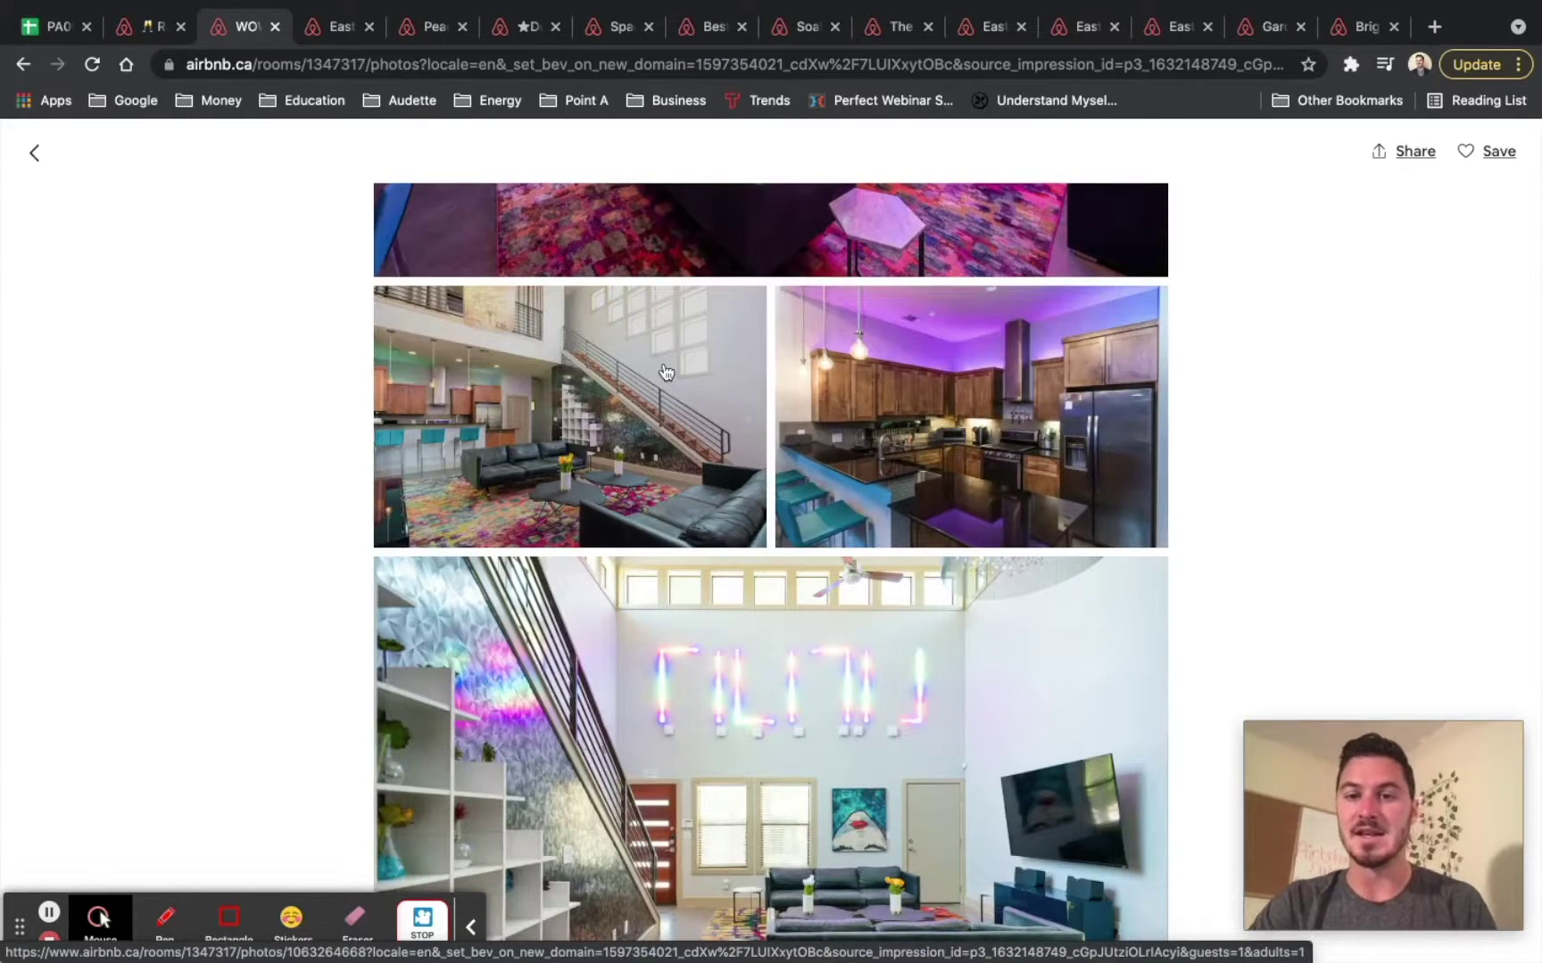
pyautogui.scroll(1, 665, 372)
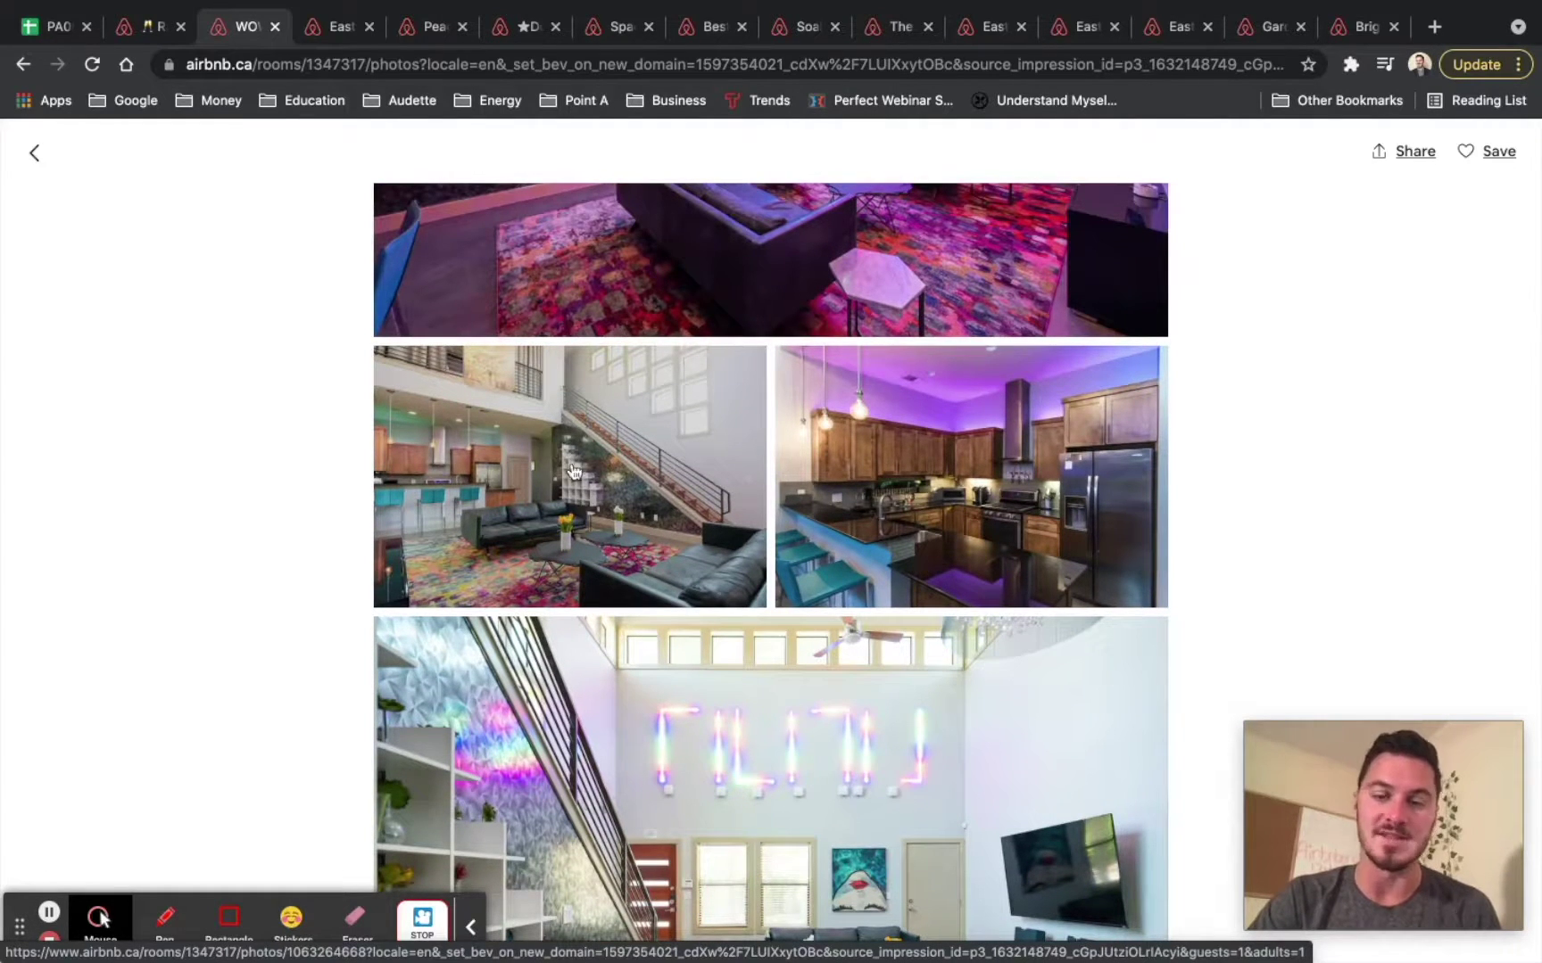
pyautogui.scroll(6, 636, 493)
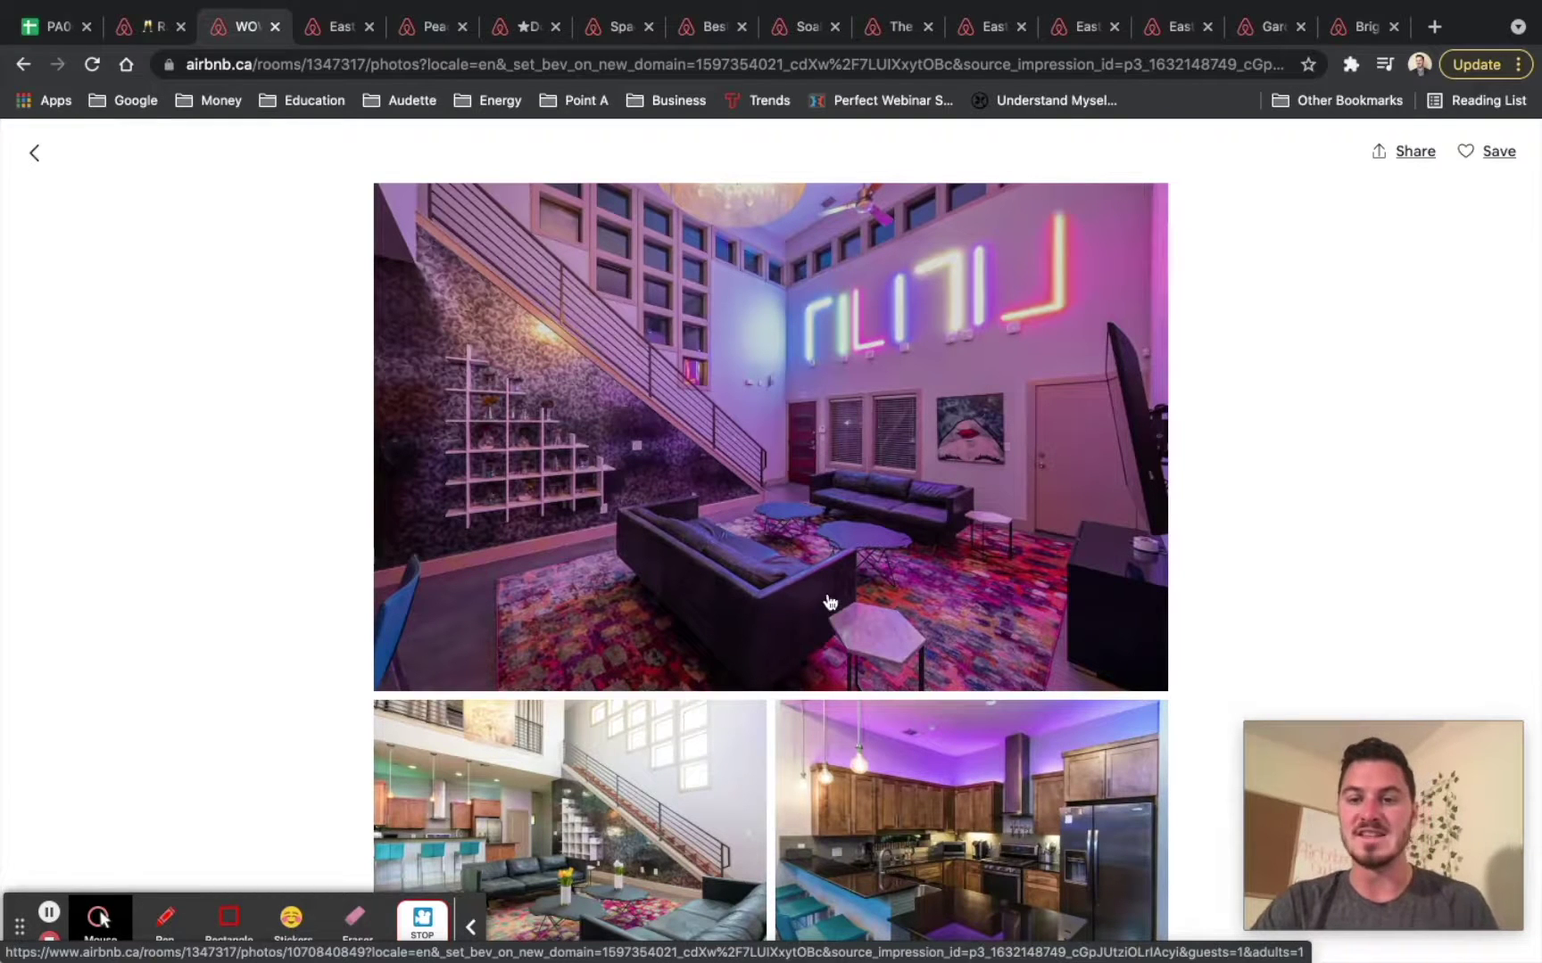
pyautogui.scroll(-8, 830, 603)
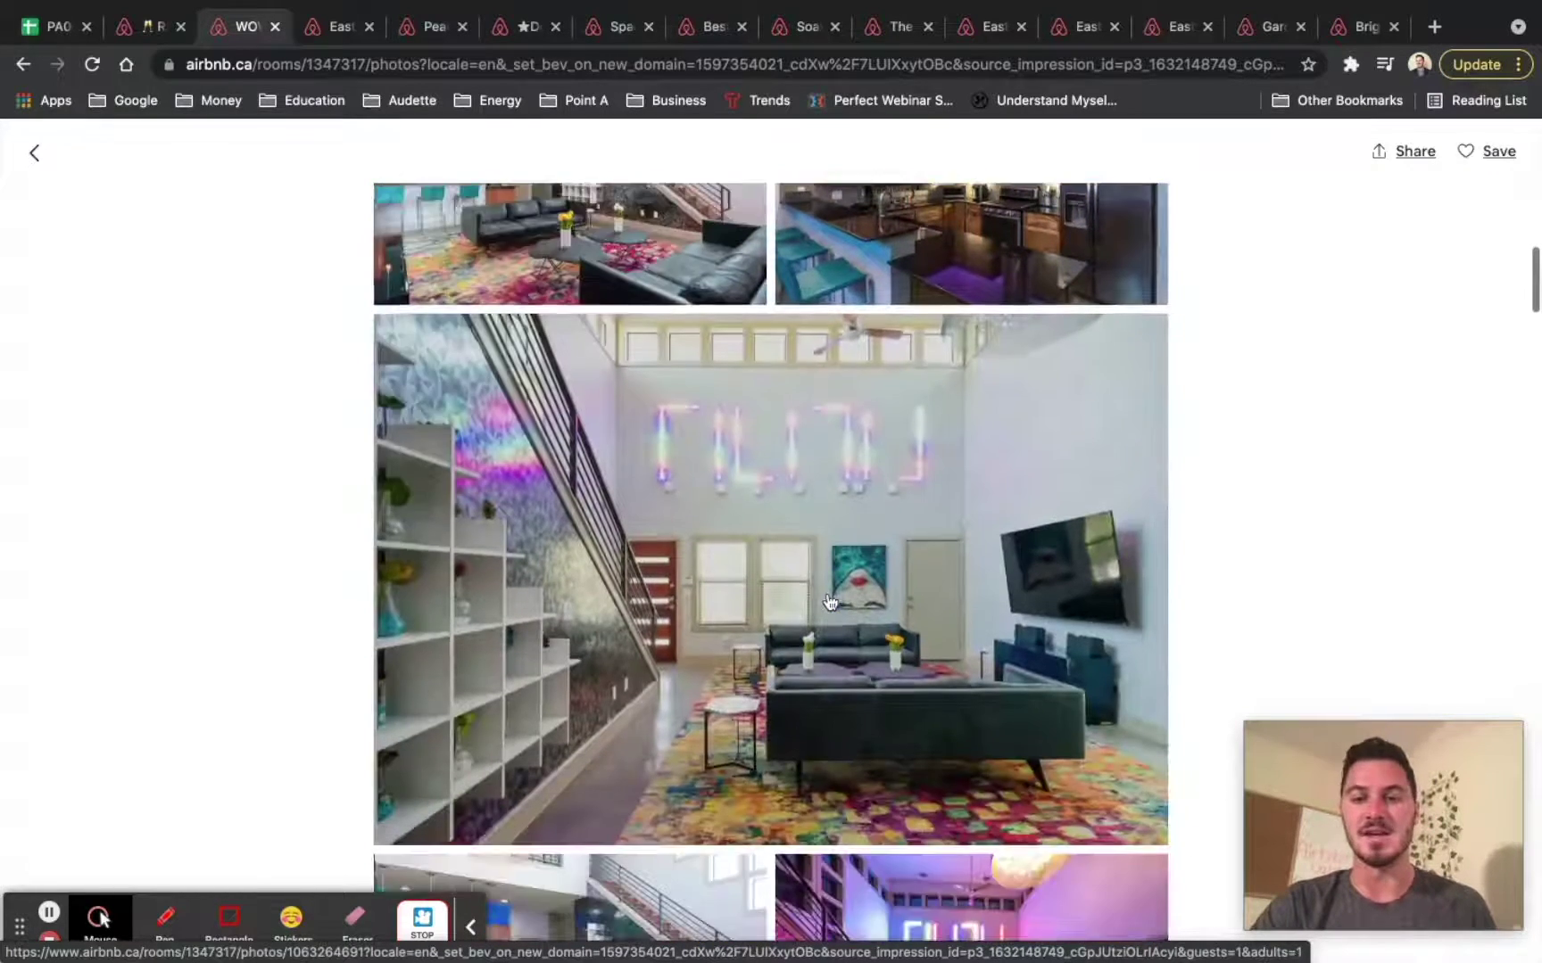
pyautogui.scroll(-10, 829, 603)
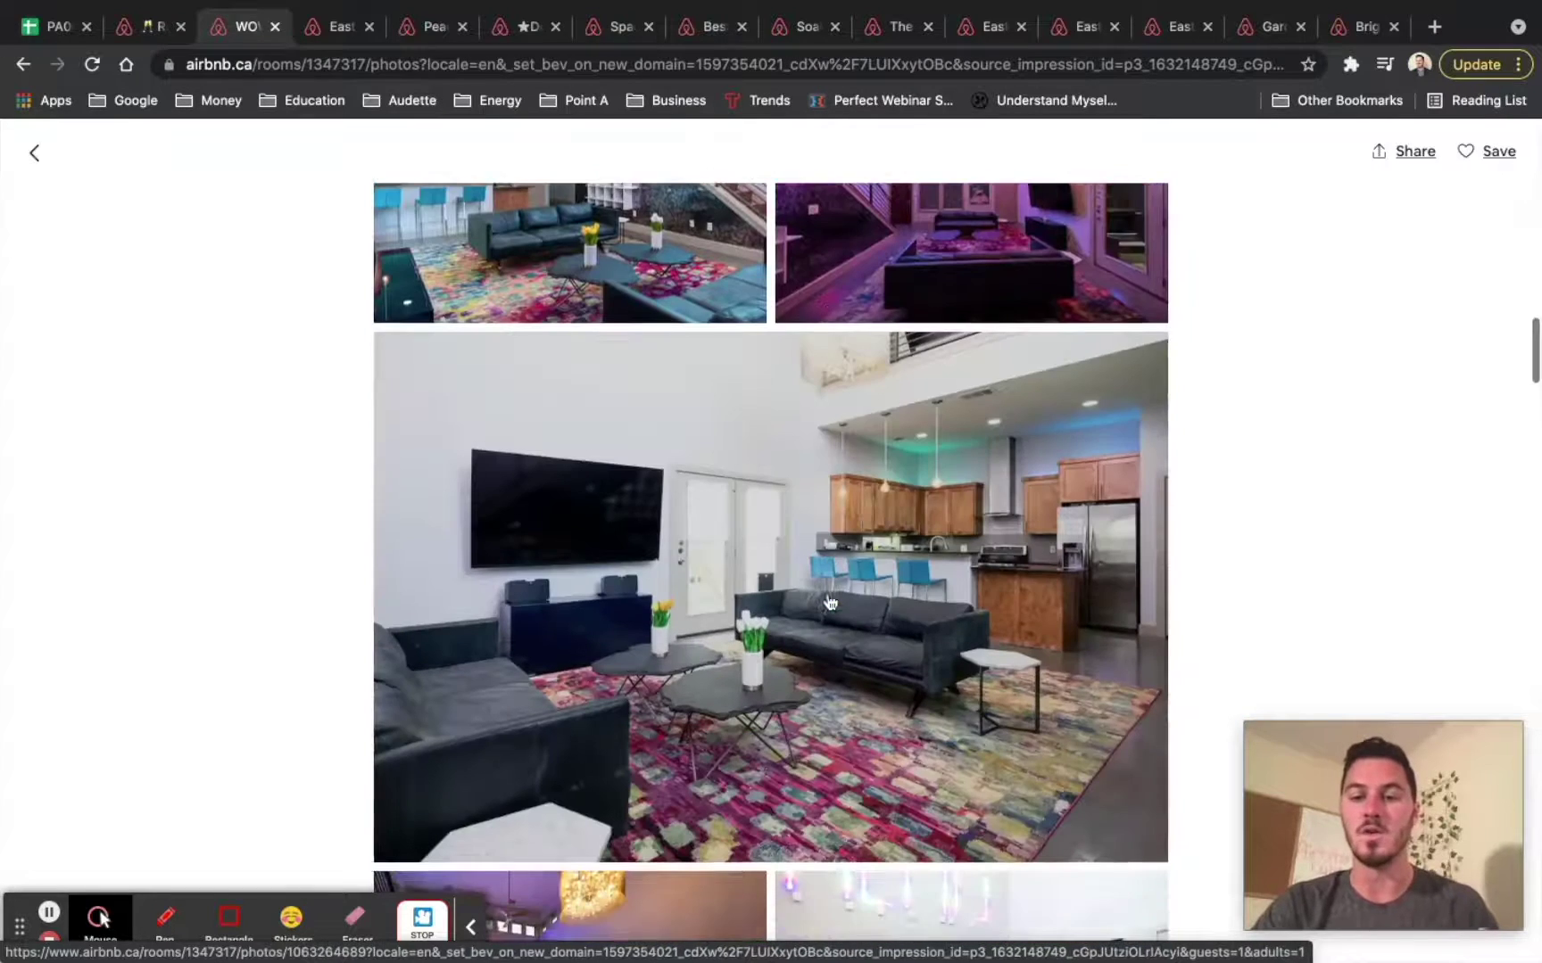
pyautogui.scroll(-7, 830, 603)
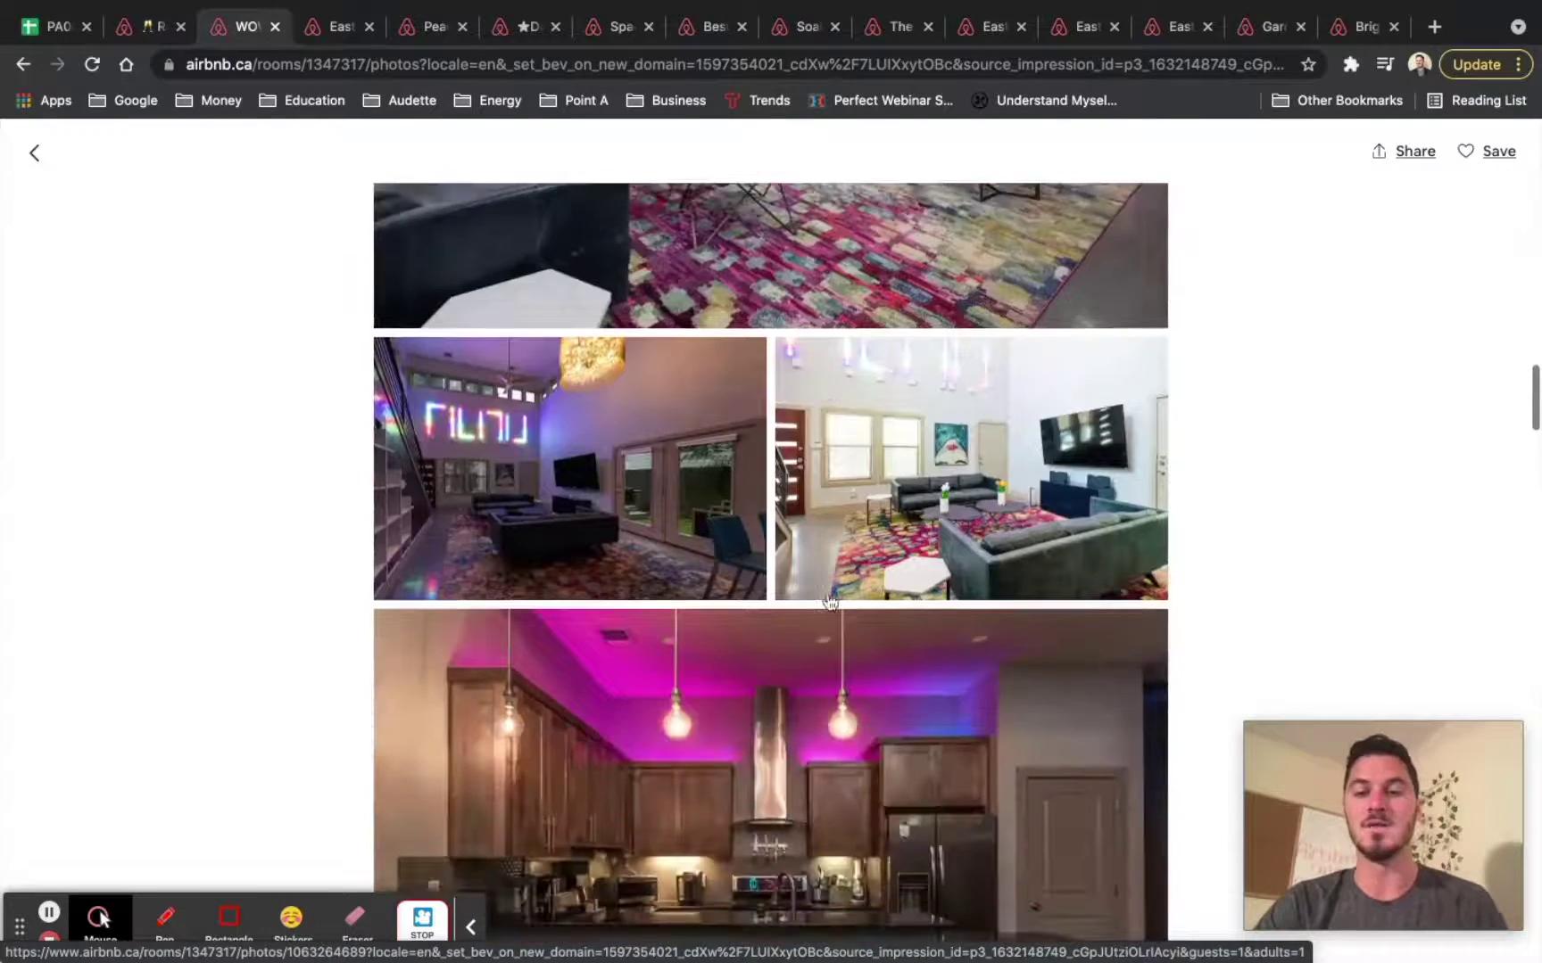
pyautogui.scroll(-1, 830, 602)
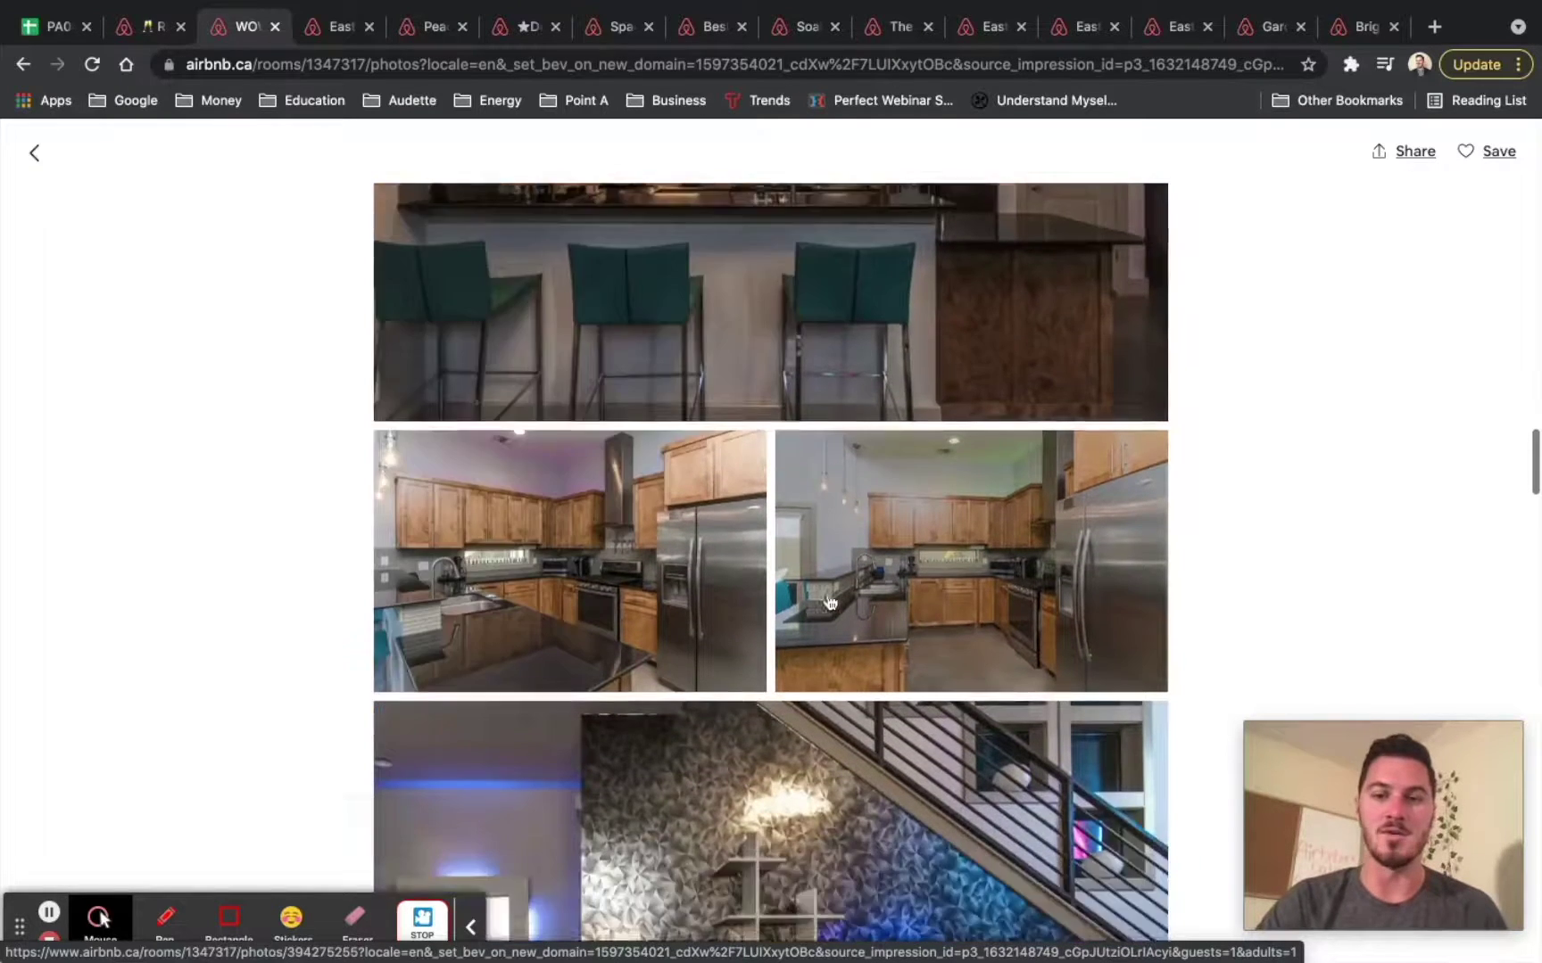
pyautogui.scroll(-6, 830, 602)
pyautogui.scroll(-4, 830, 604)
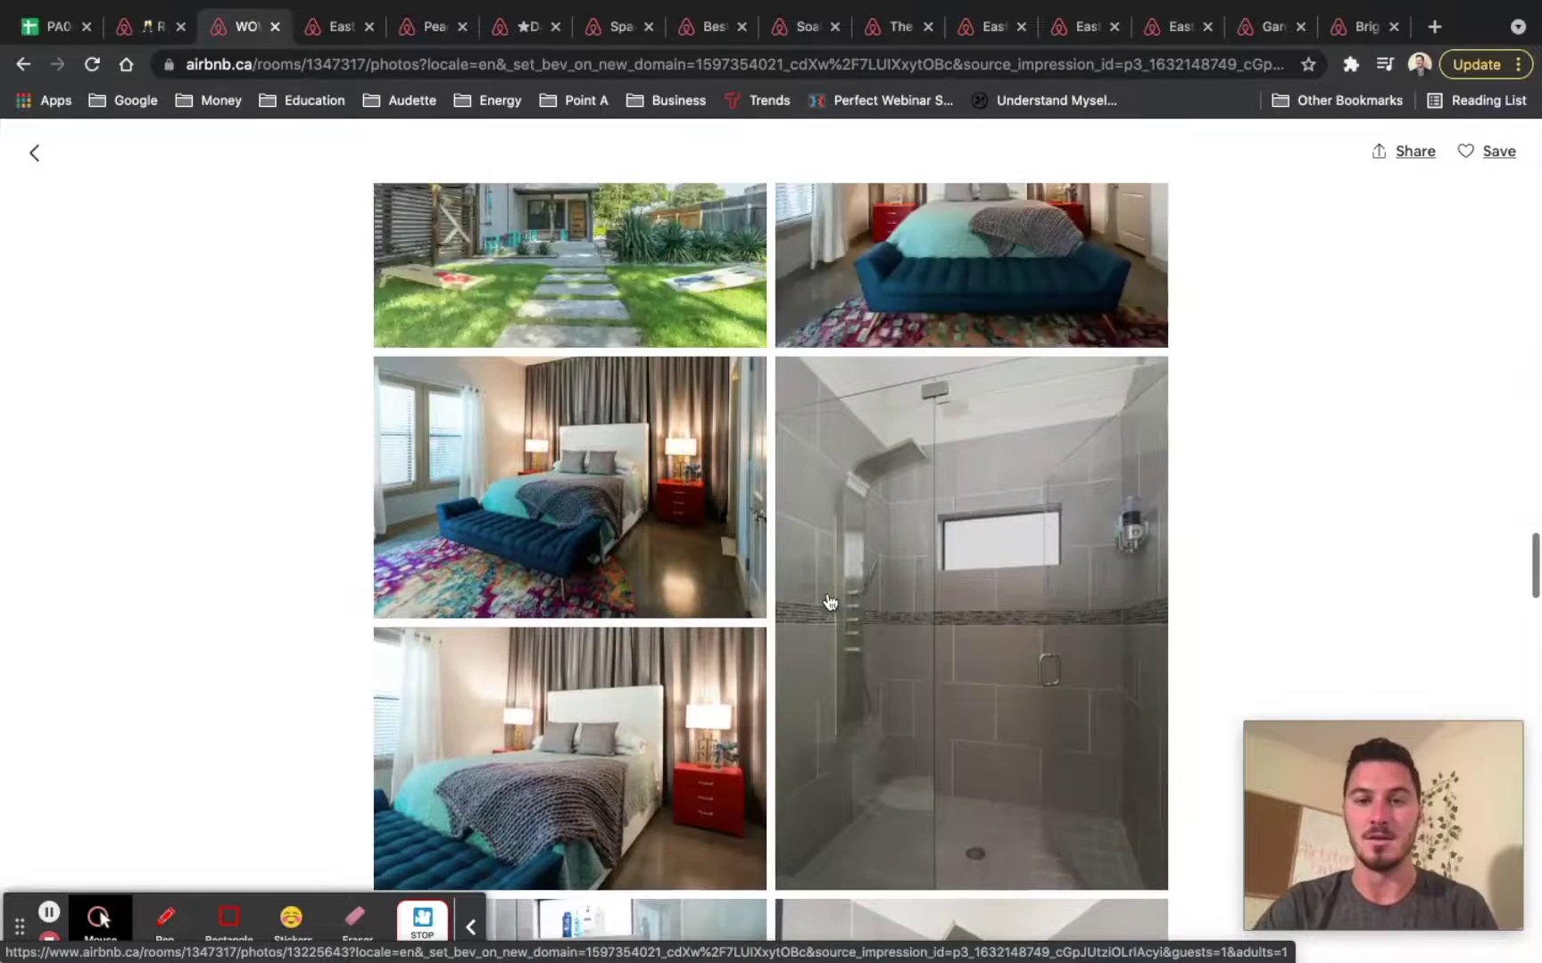
pyautogui.scroll(2, 830, 602)
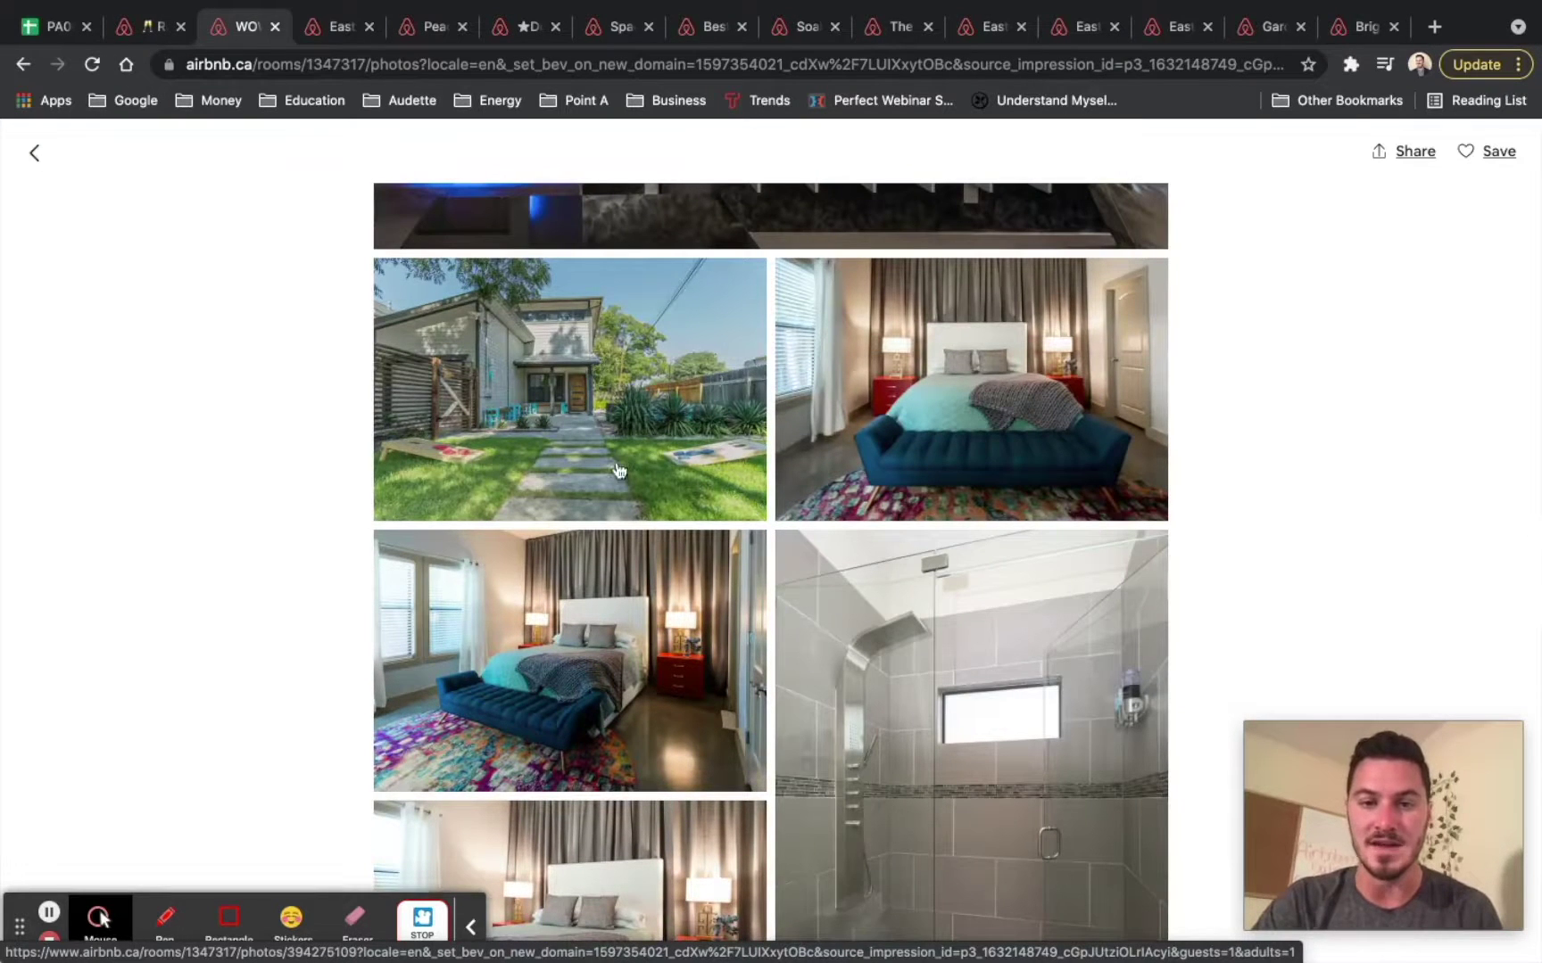
pyautogui.scroll(-5, 741, 420)
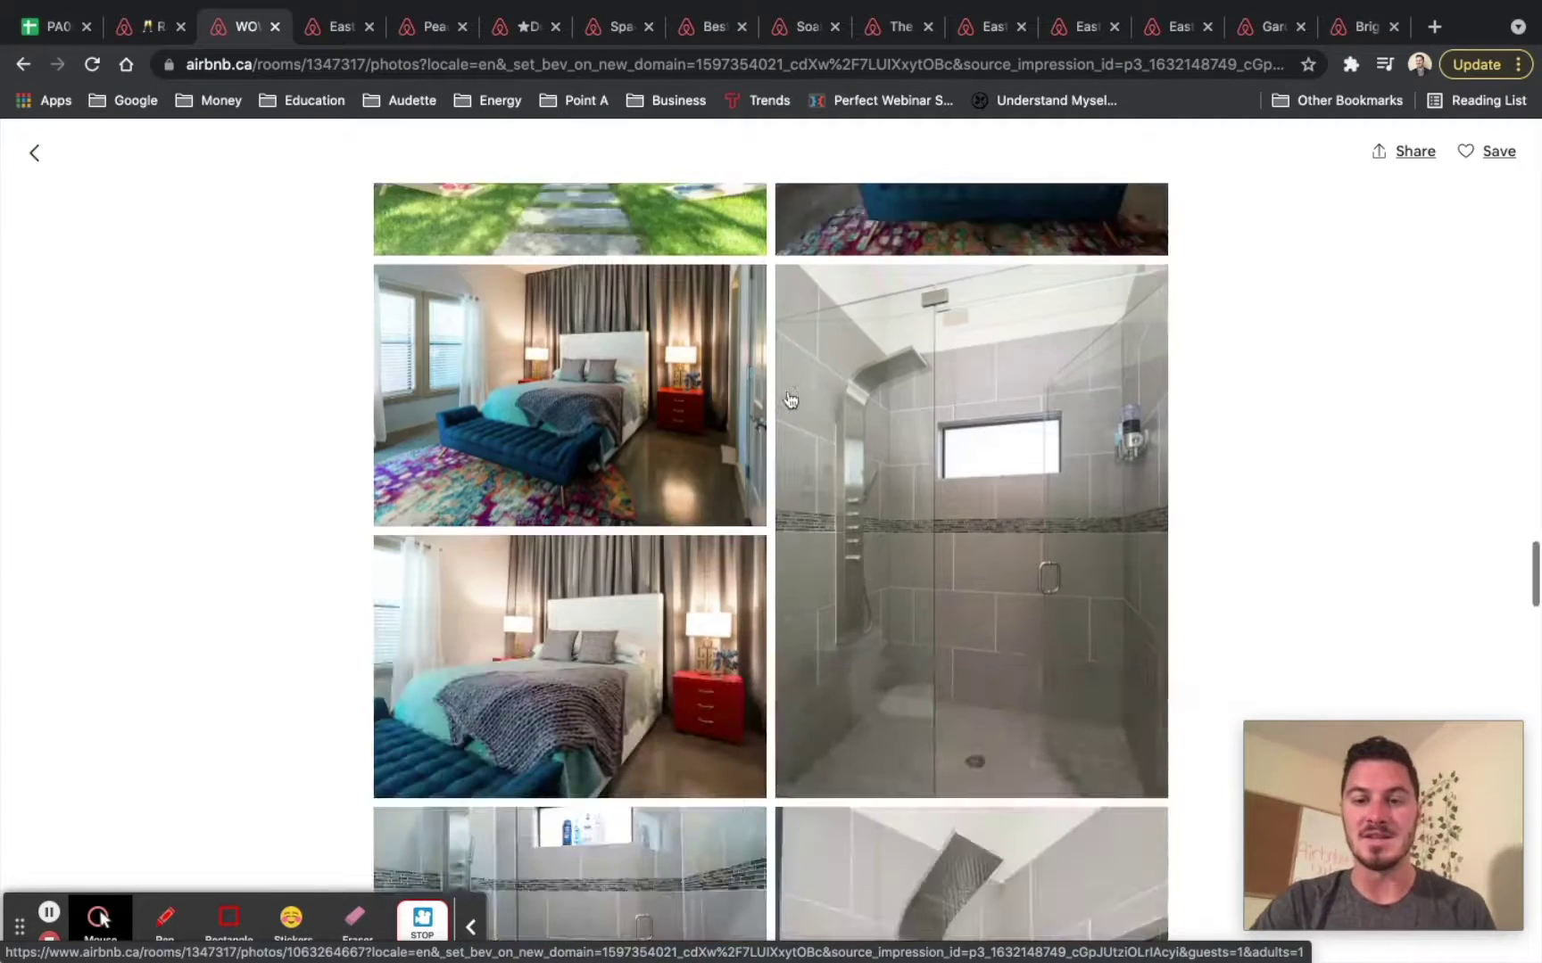
pyautogui.scroll(-1, 789, 400)
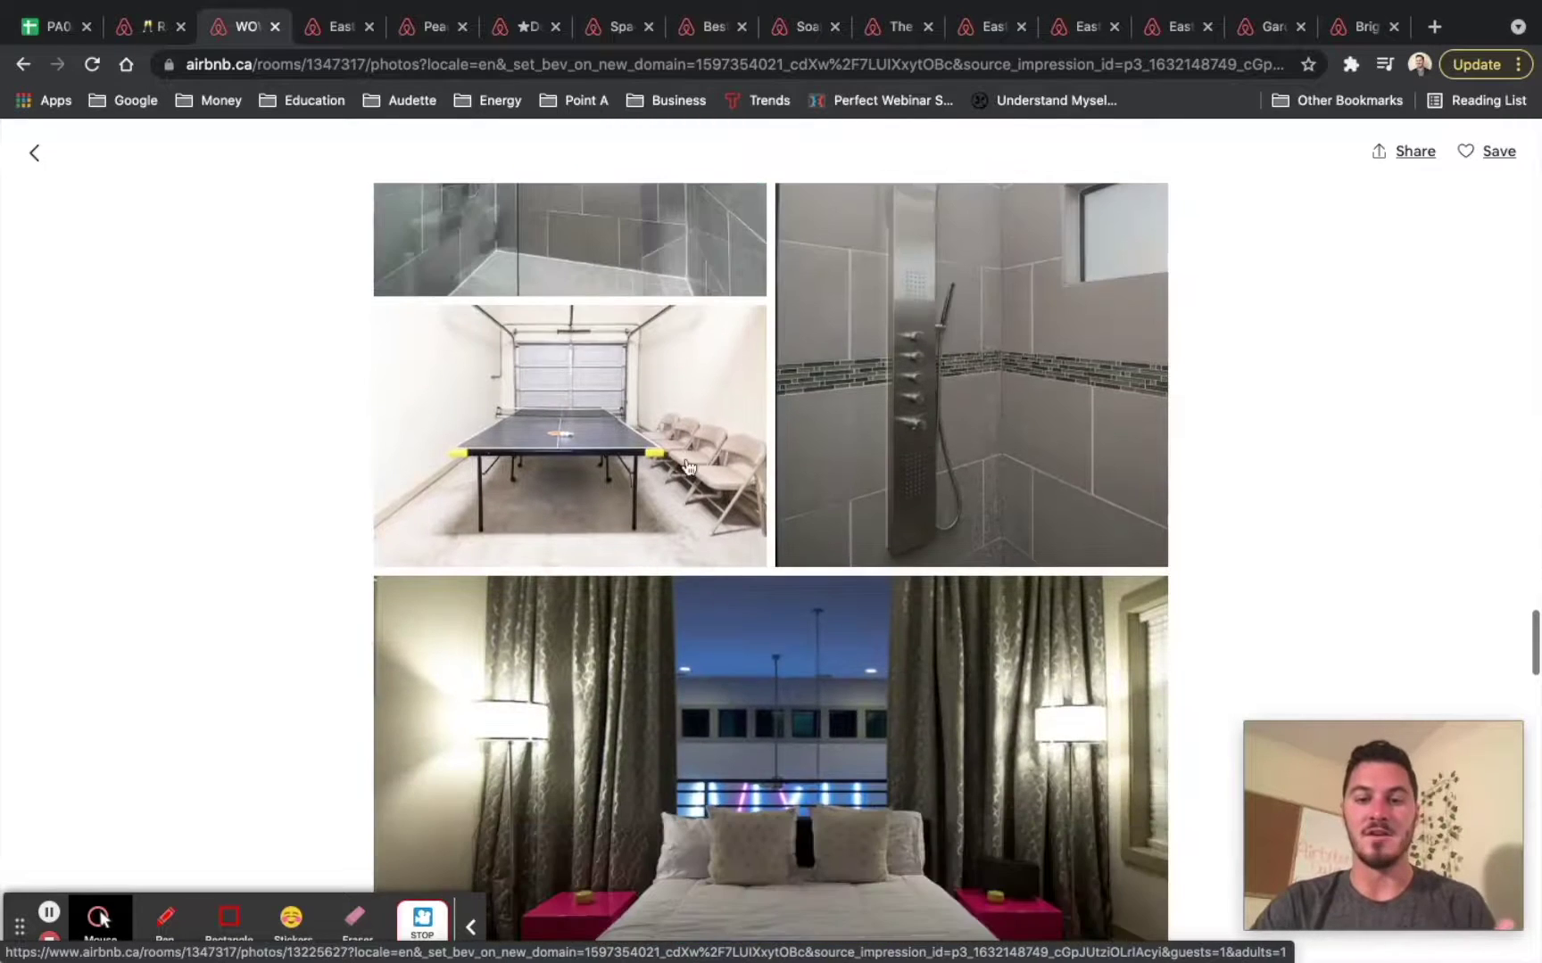
pyautogui.scroll(-3, 747, 459)
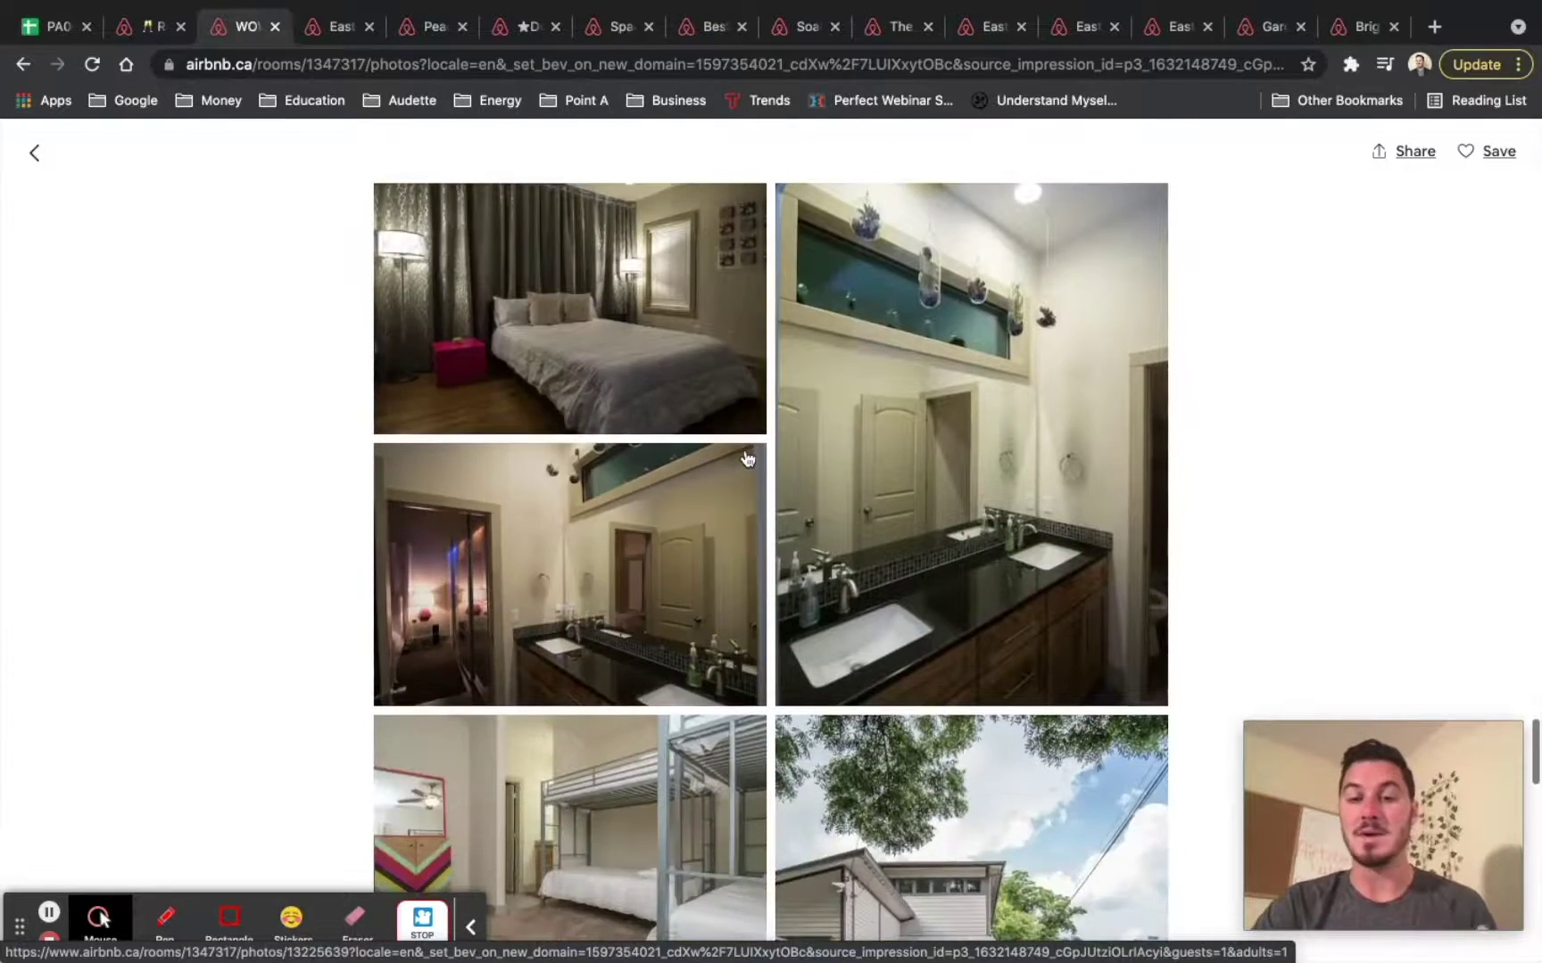
pyautogui.scroll(-2, 748, 458)
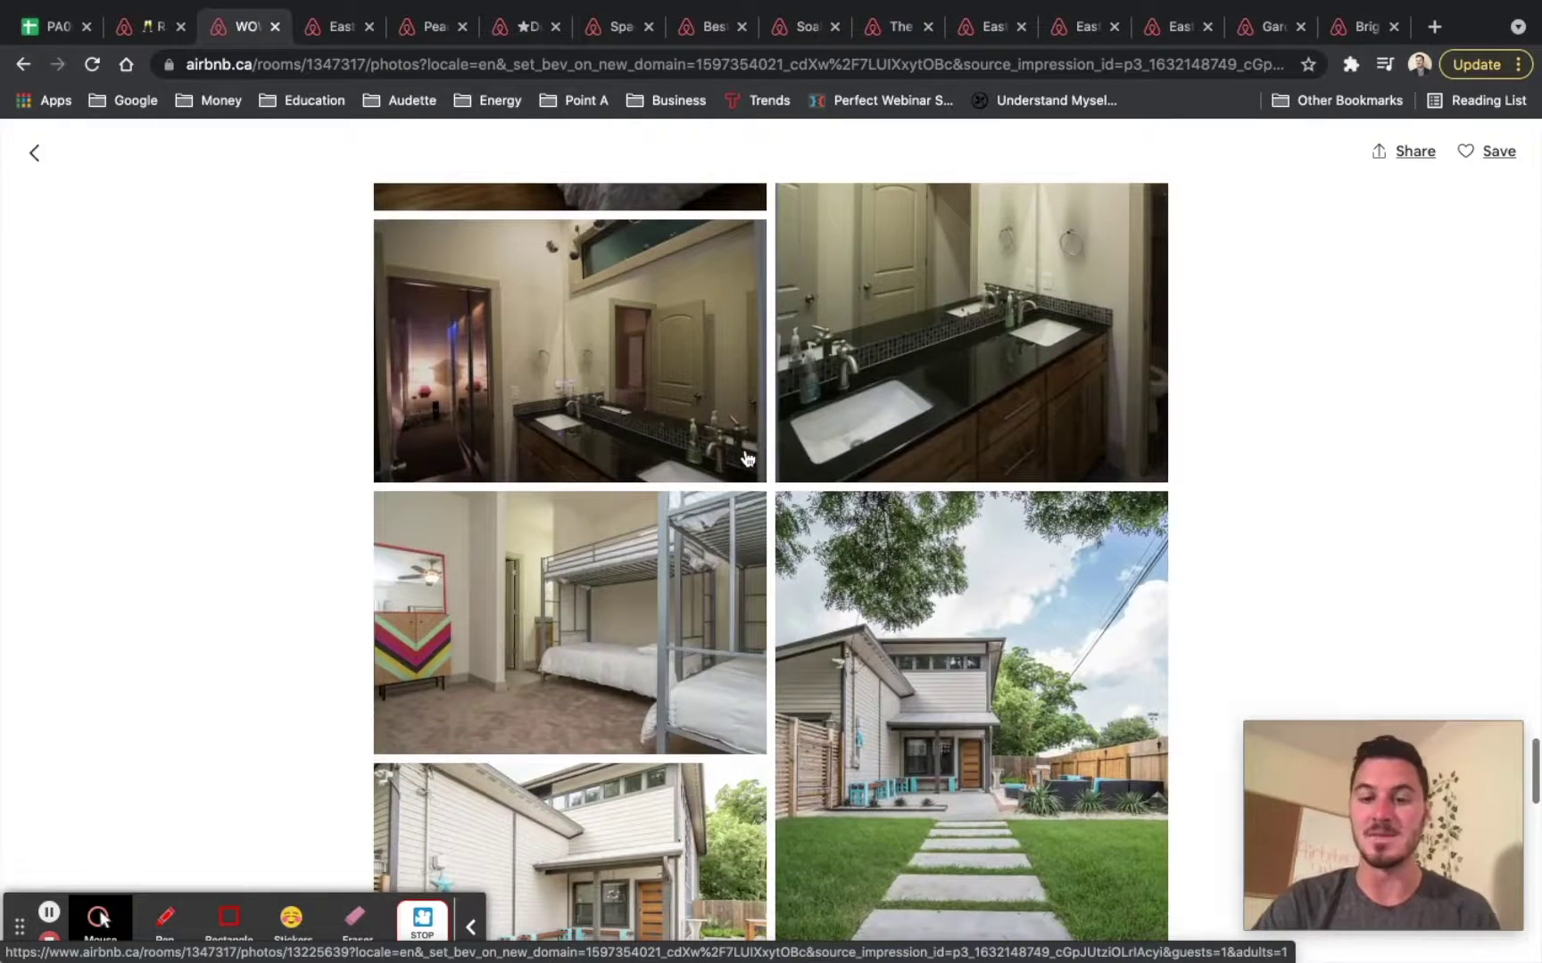
pyautogui.scroll(-2, 747, 459)
pyautogui.scroll(-1, 577, 621)
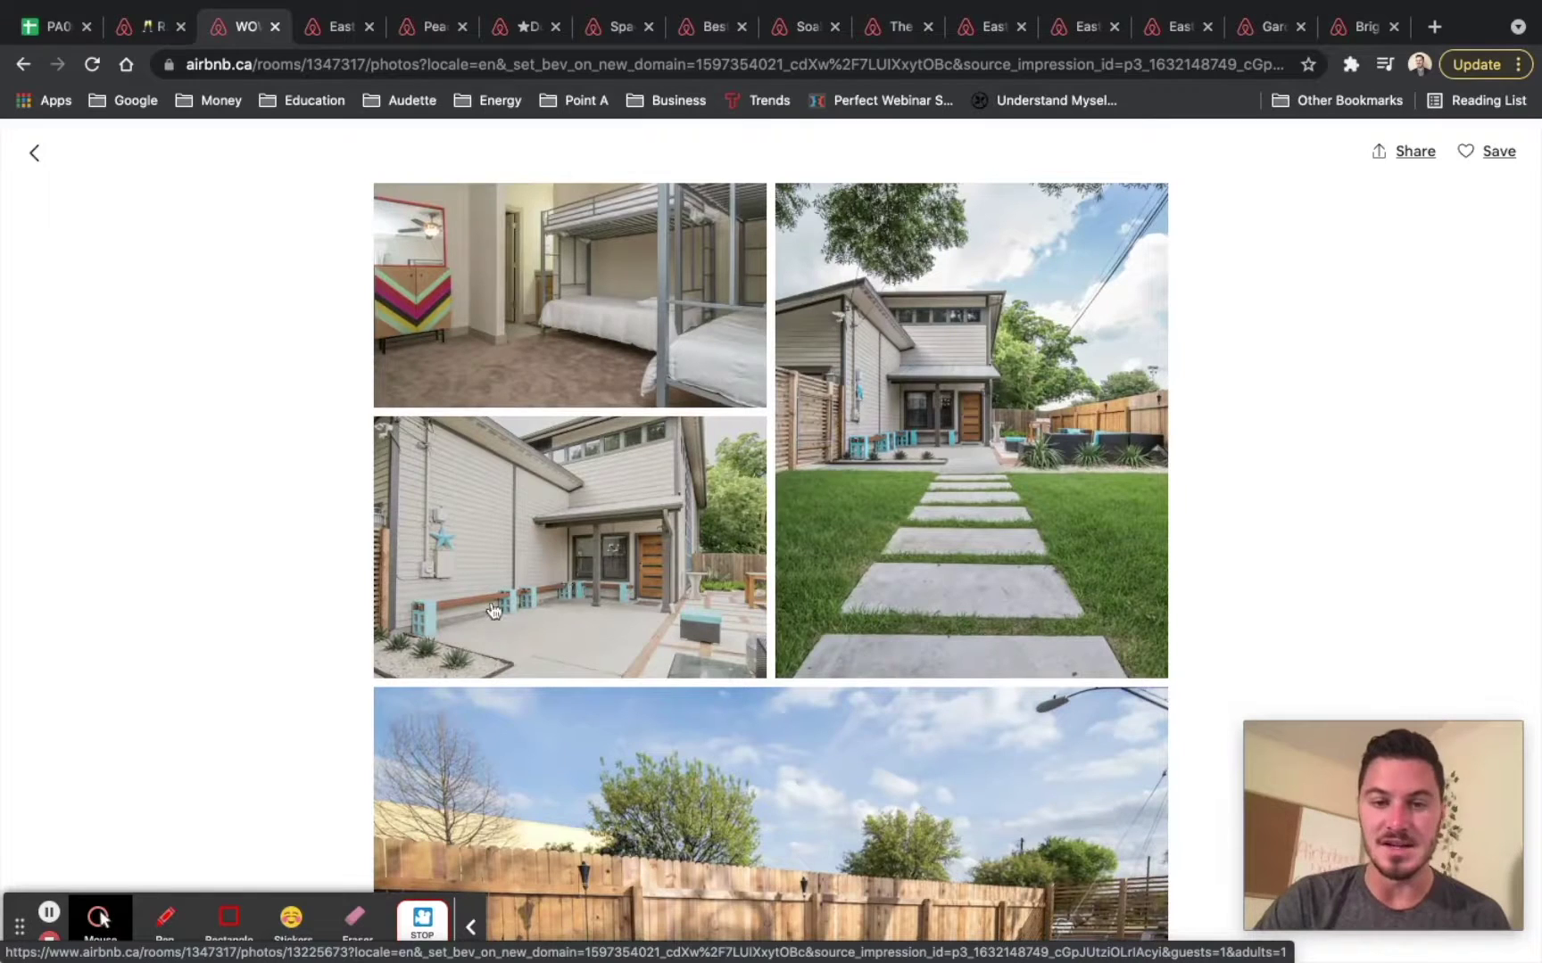
pyautogui.scroll(-4, 677, 667)
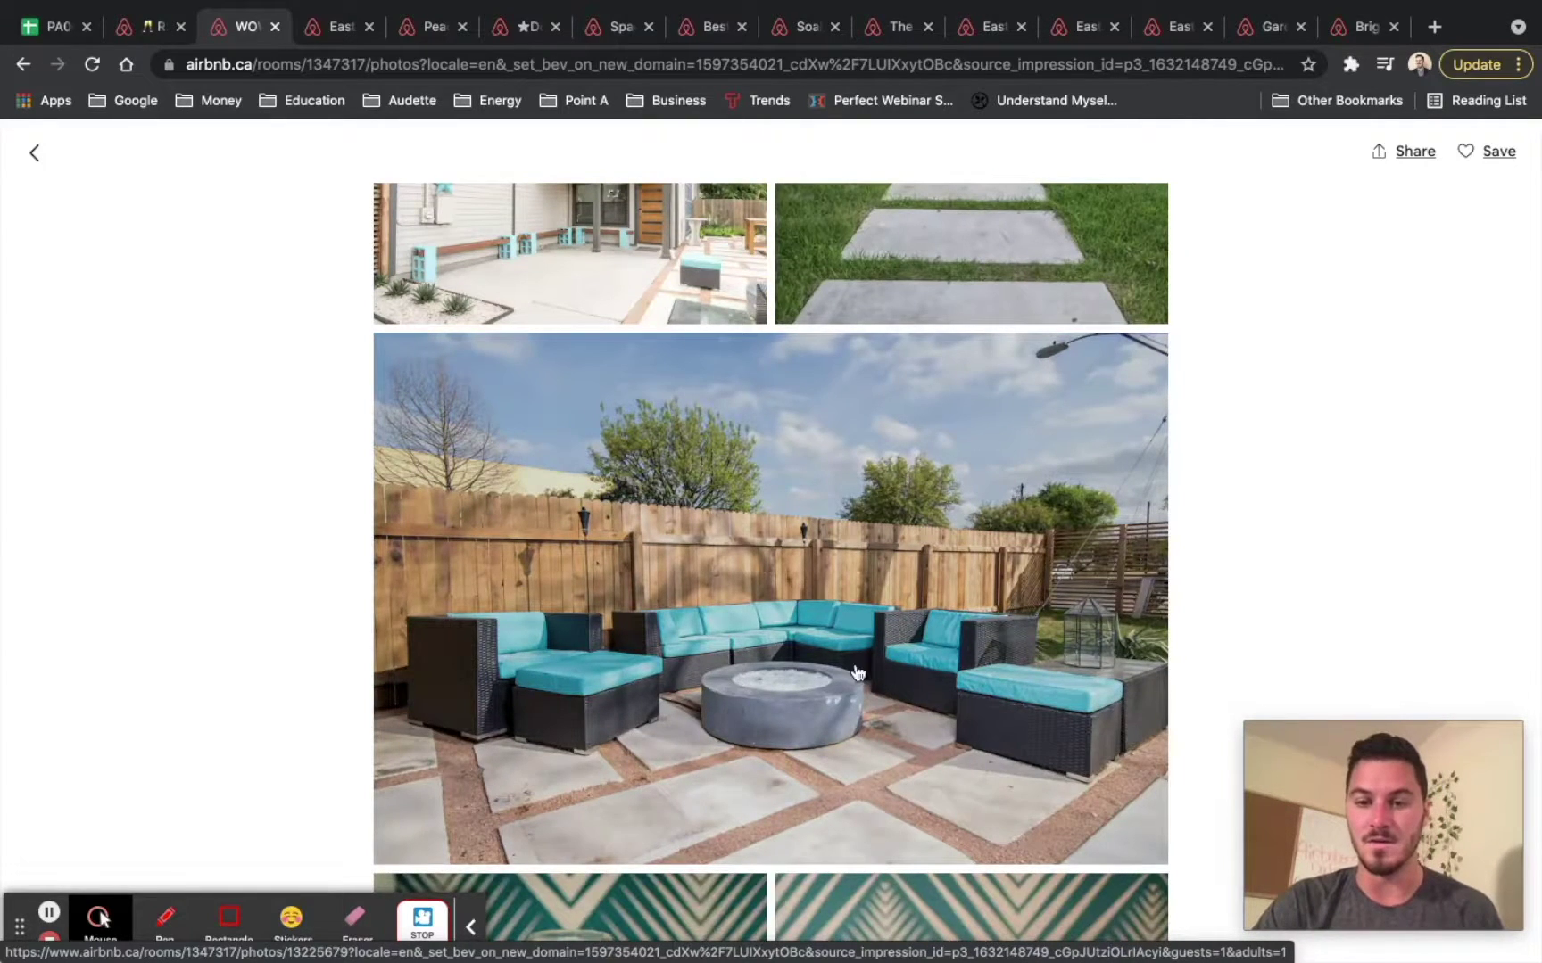
pyautogui.scroll(-10, 858, 674)
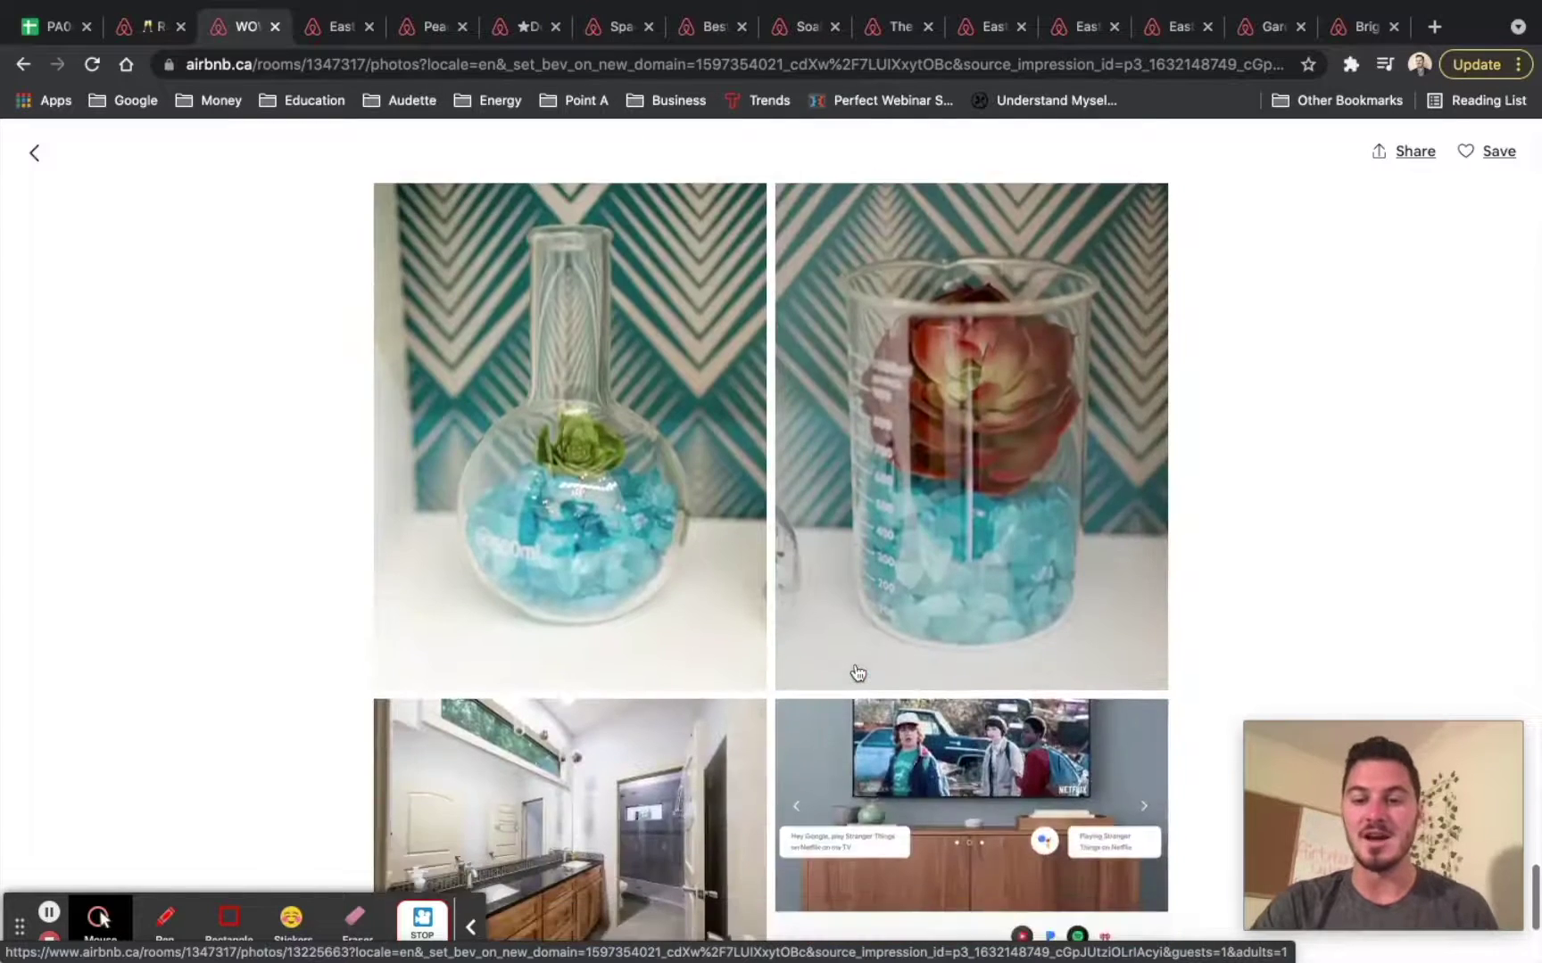
pyautogui.scroll(-1, 857, 673)
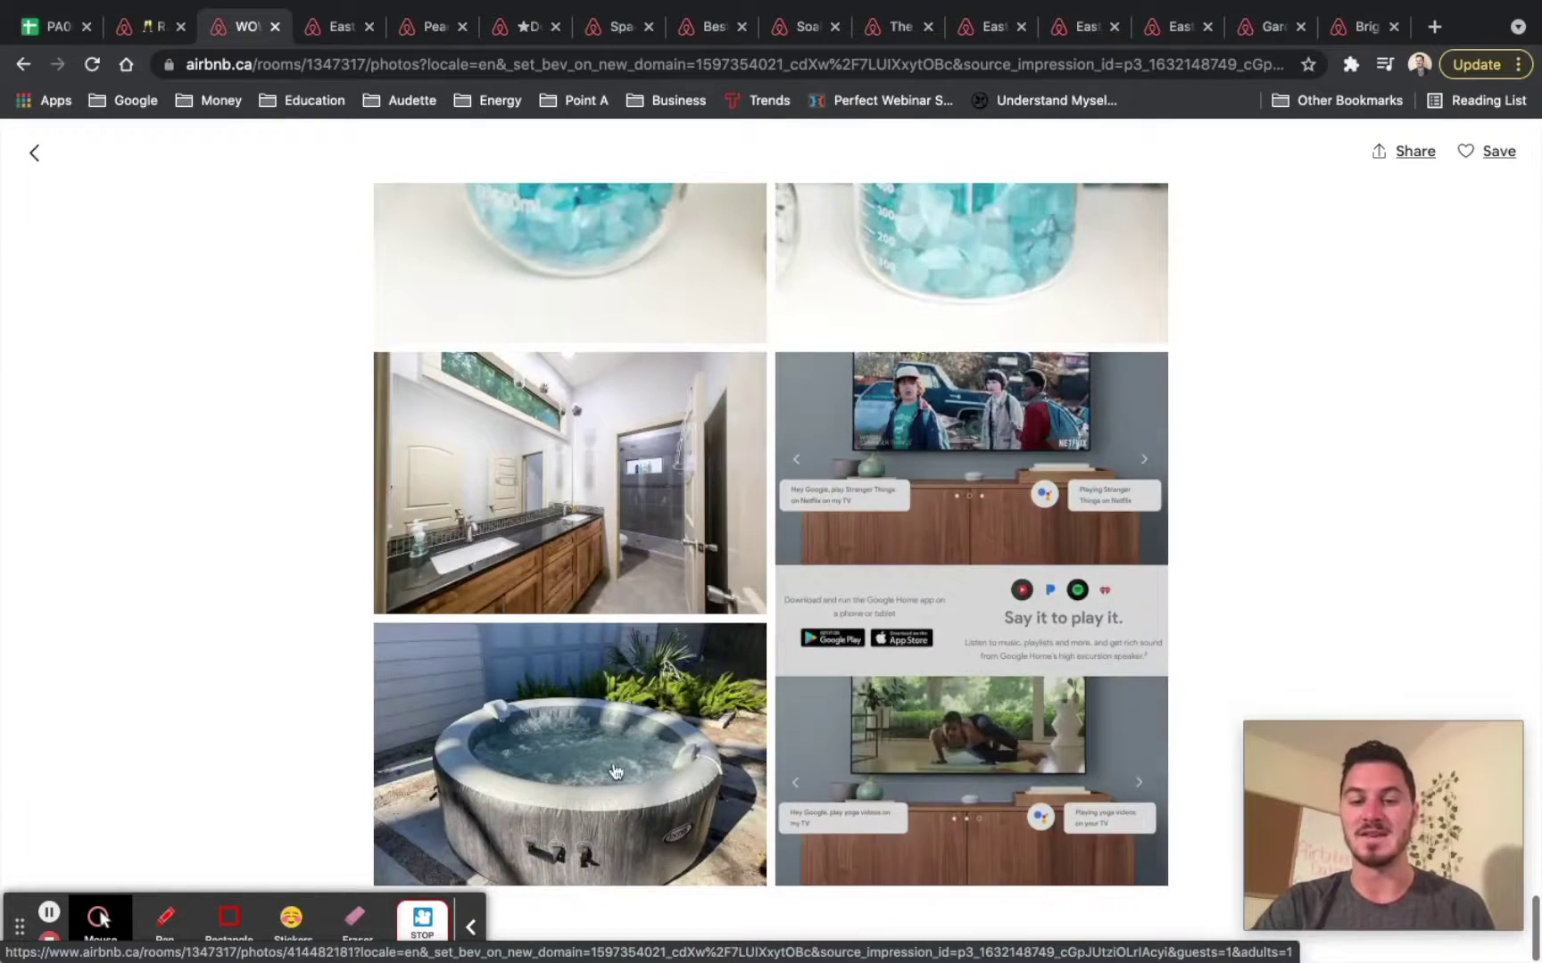
pyautogui.scroll(15, 333, 472)
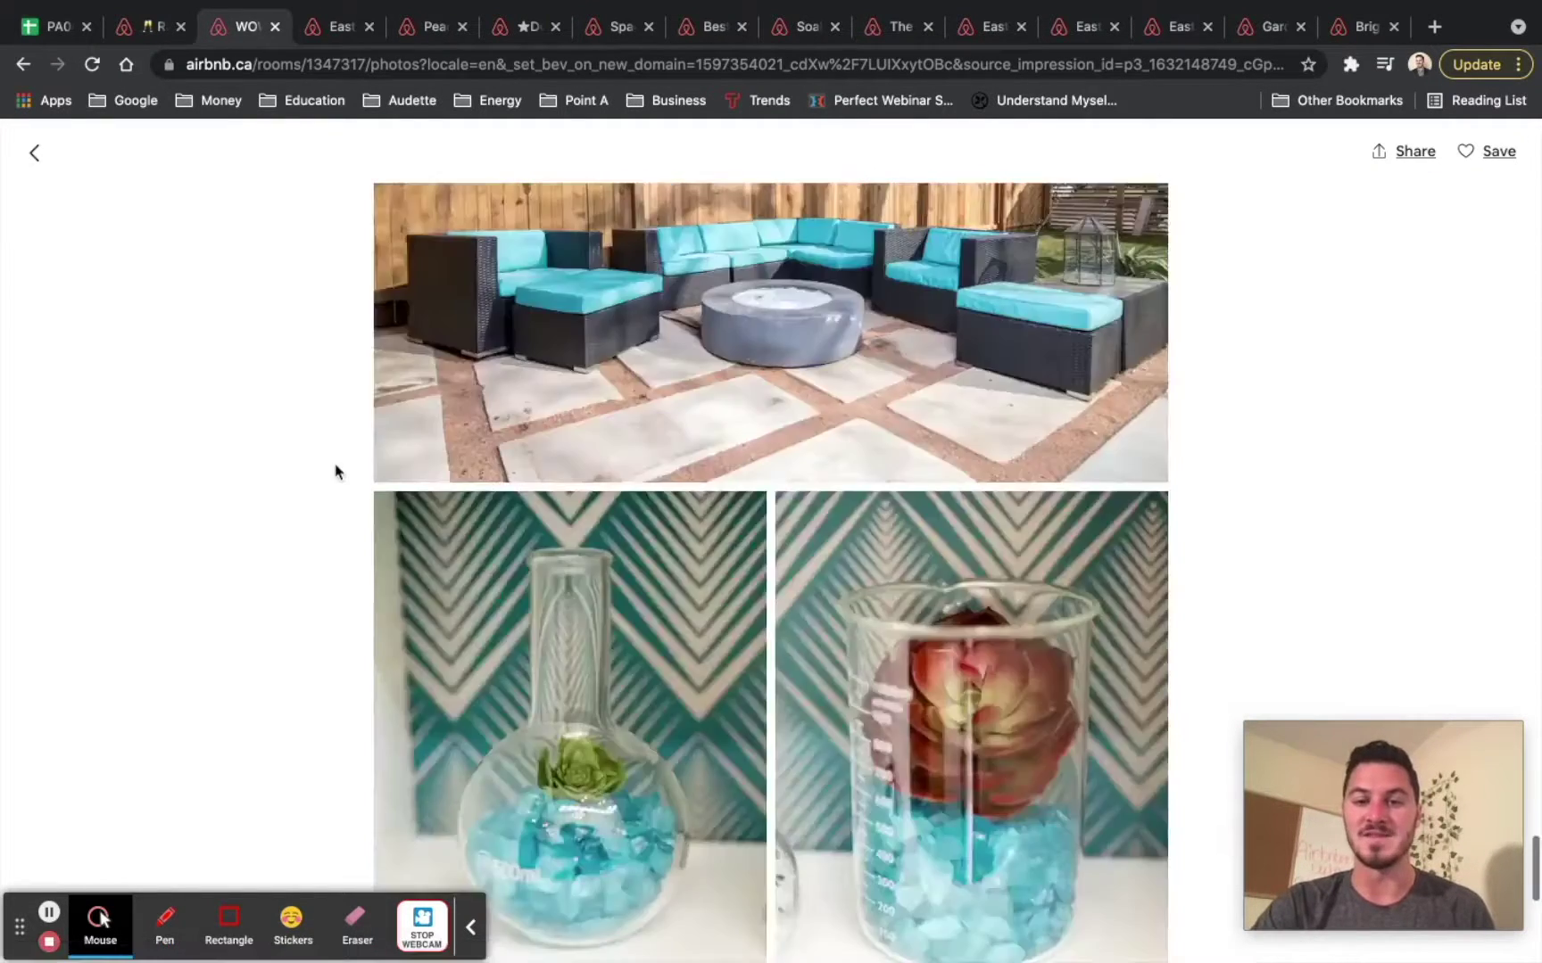
pyautogui.scroll(15, 335, 472)
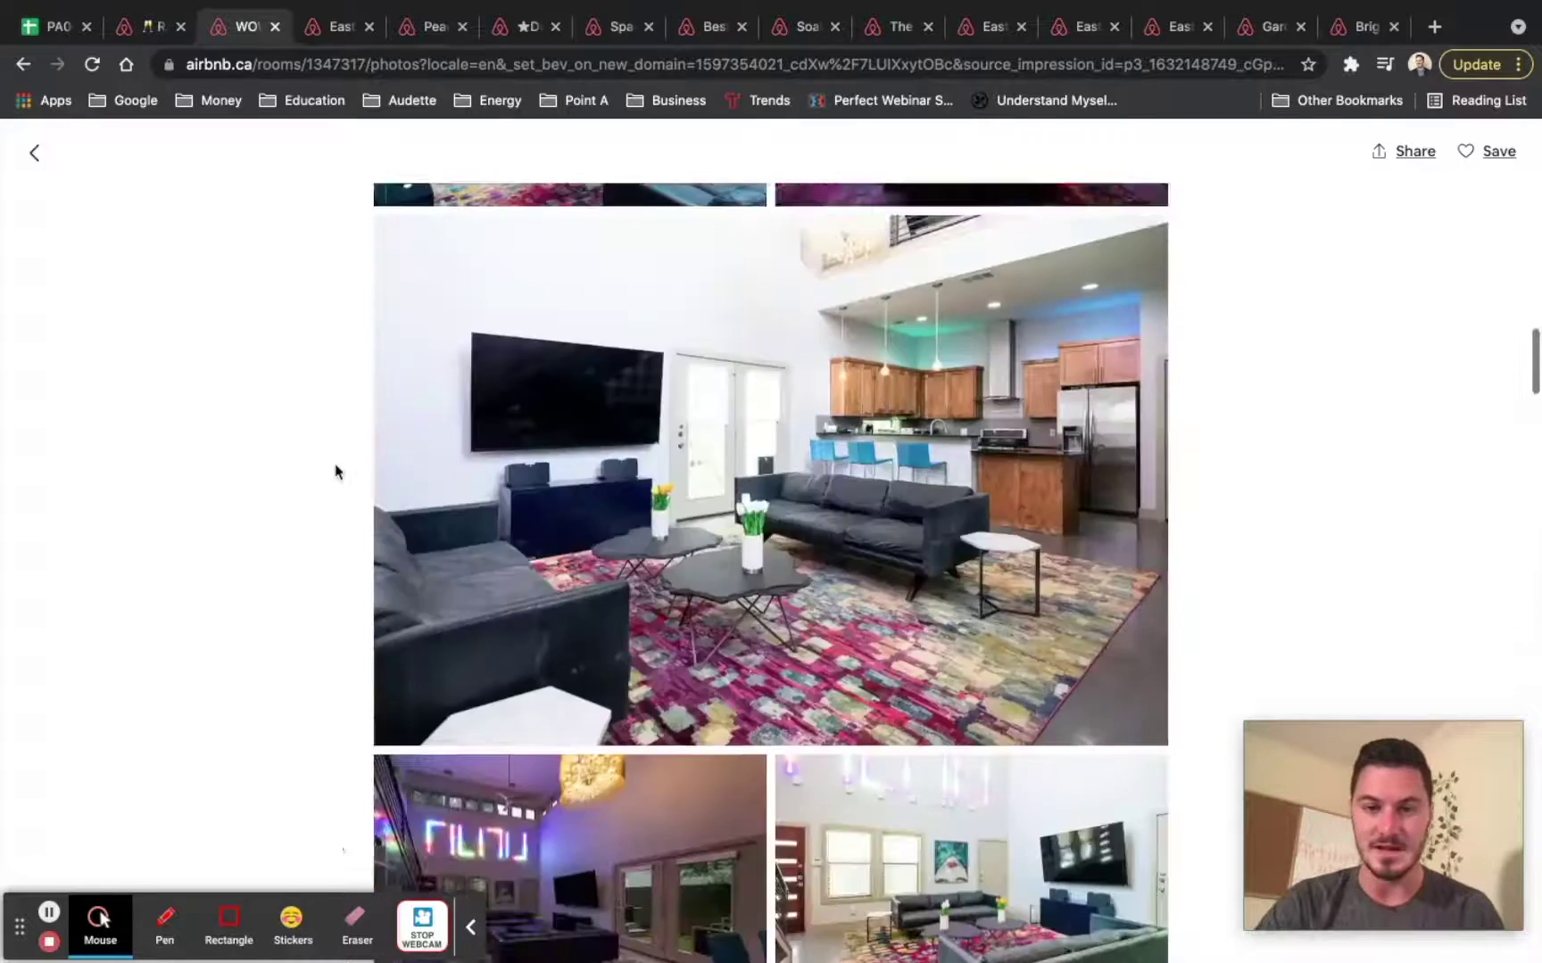
pyautogui.scroll(1, 334, 472)
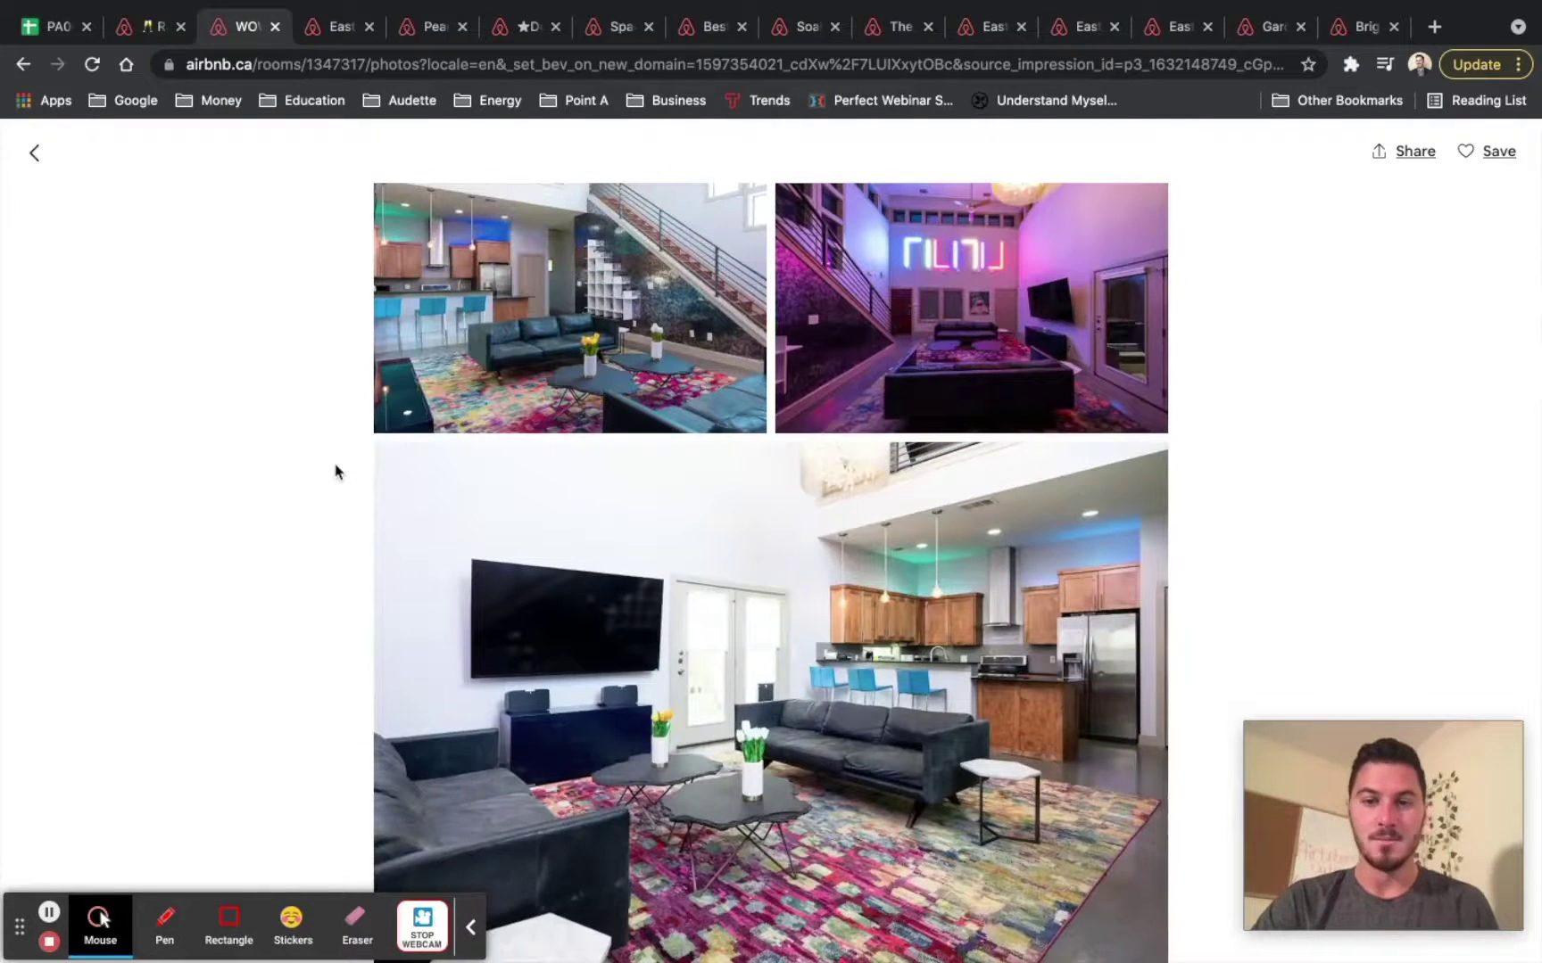
pyautogui.scroll(10, 335, 472)
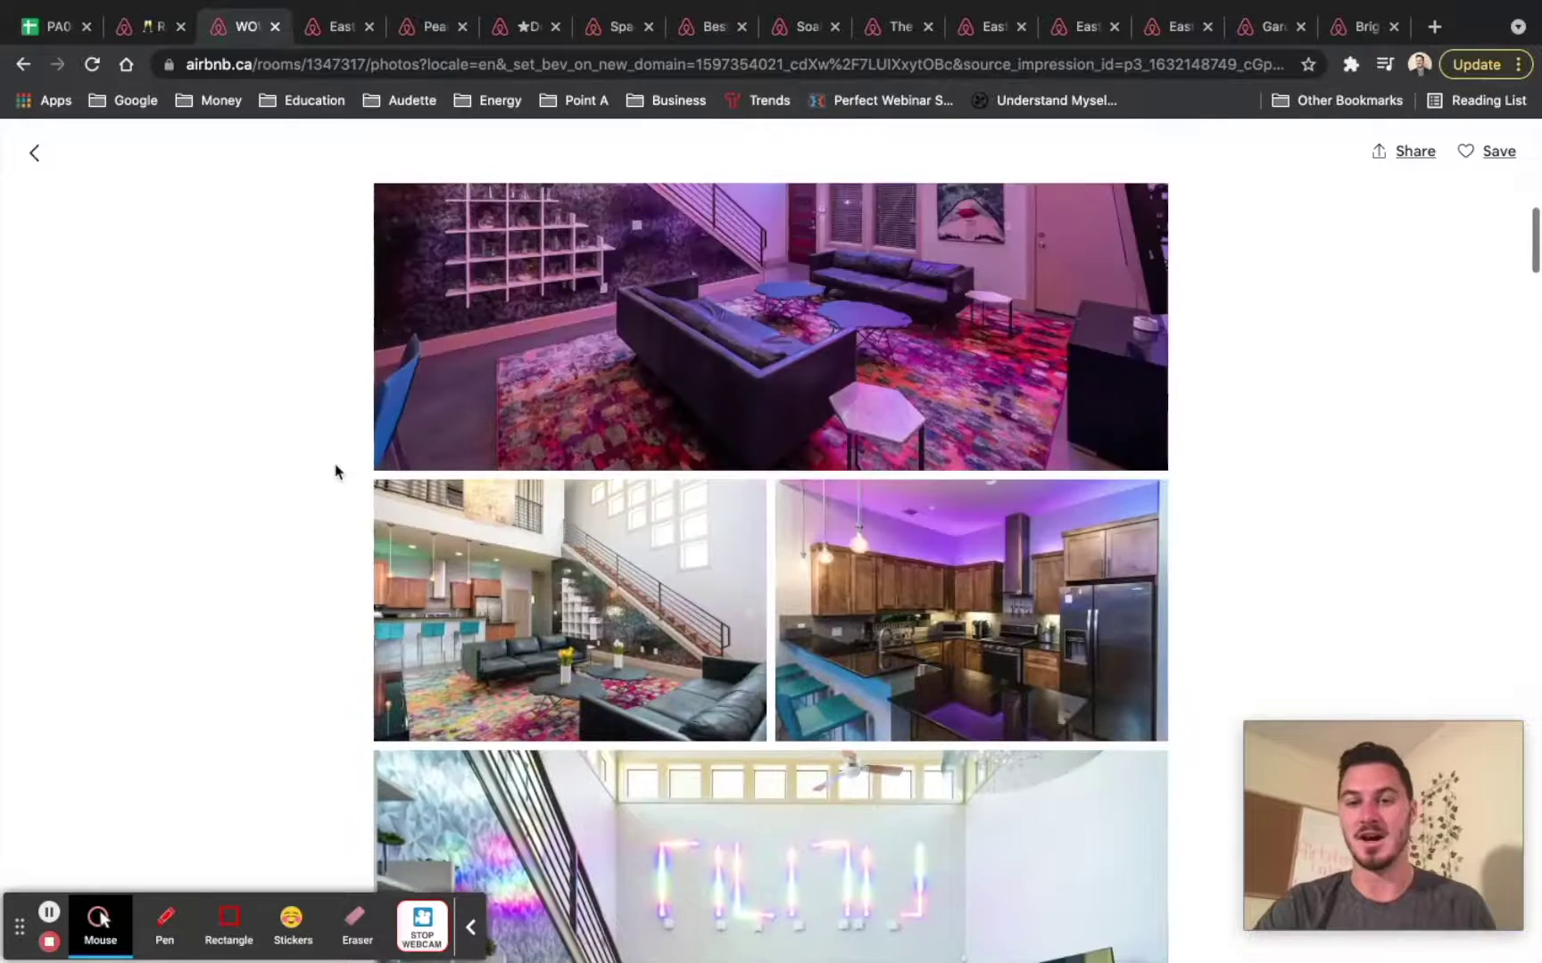
pyautogui.scroll(1, 335, 472)
pyautogui.scroll(5, 335, 472)
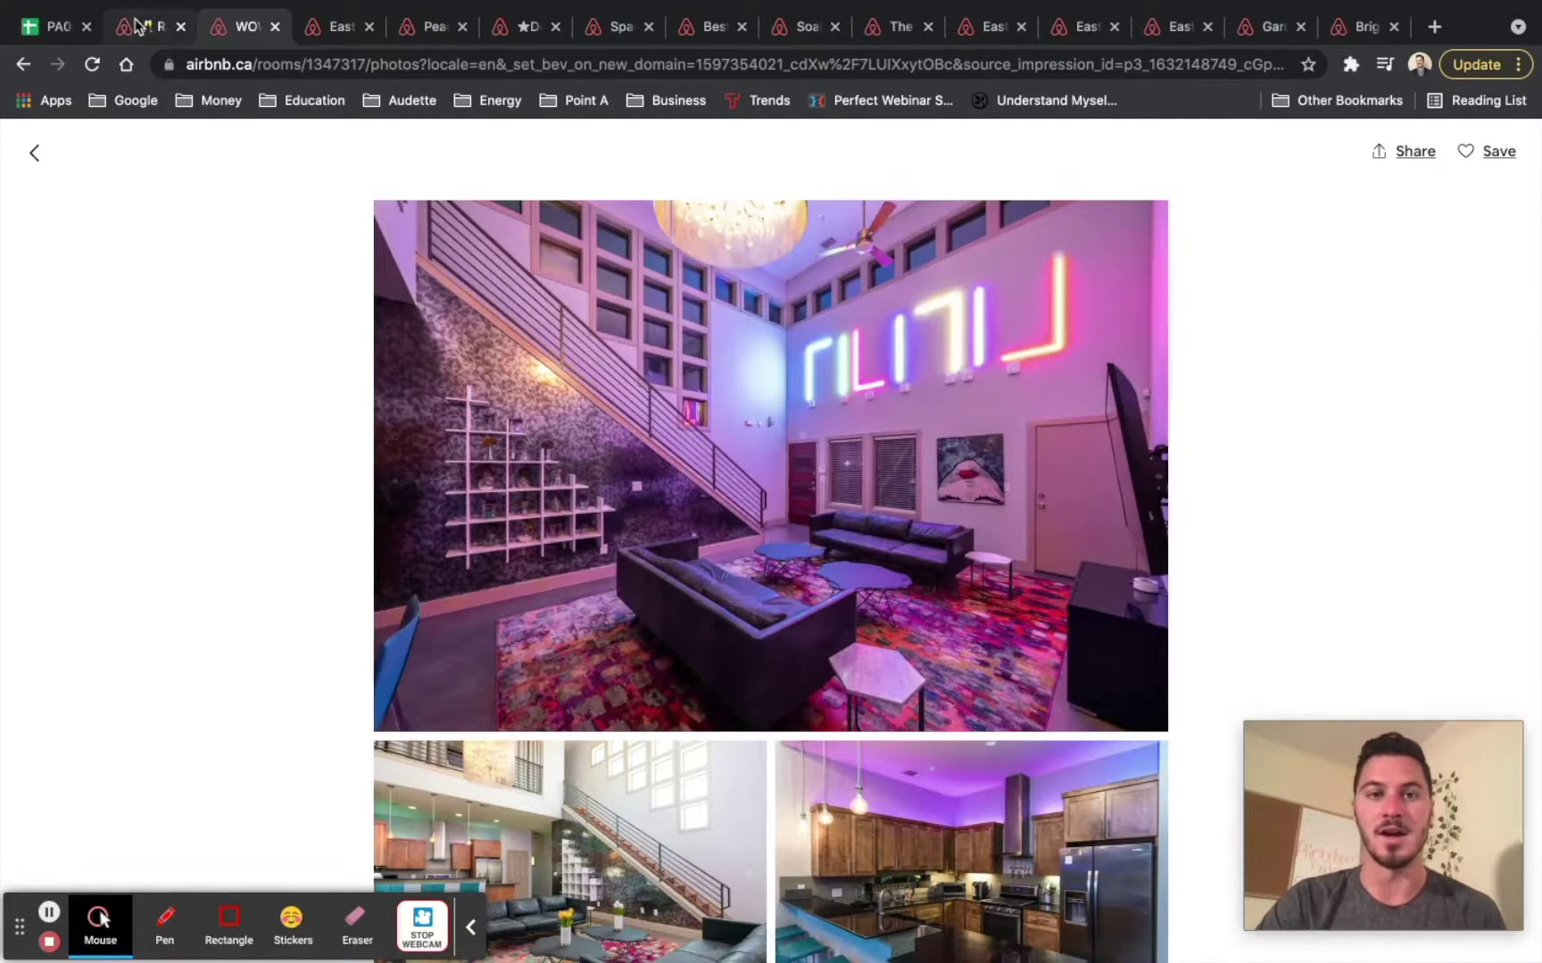
pyautogui.click(51, 25)
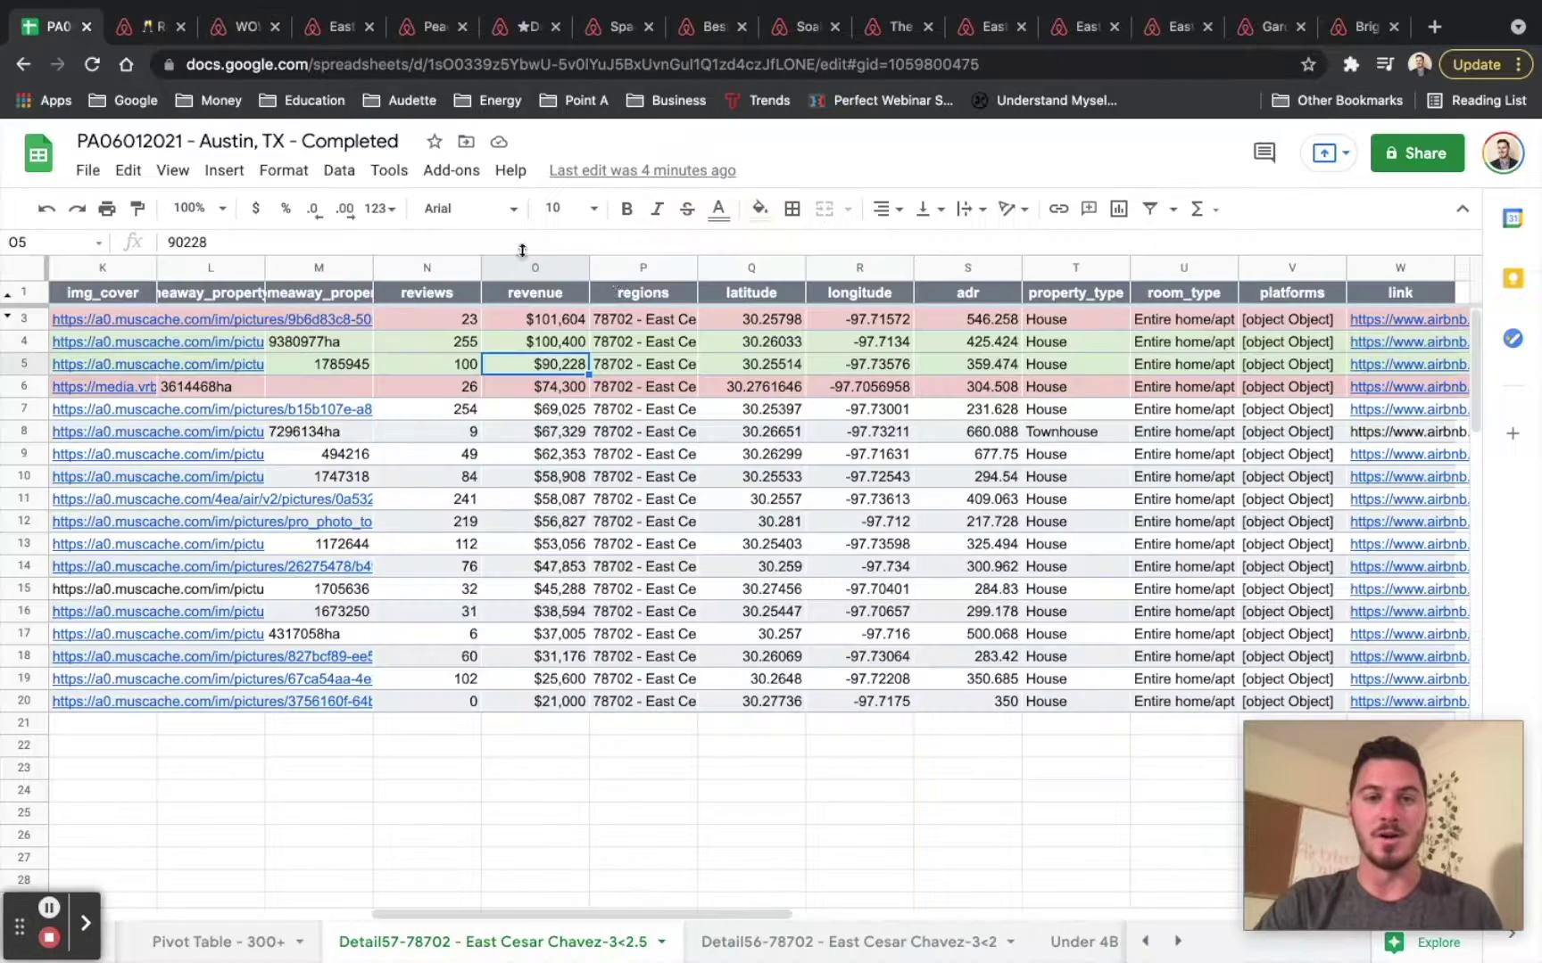
pyautogui.click(147, 26)
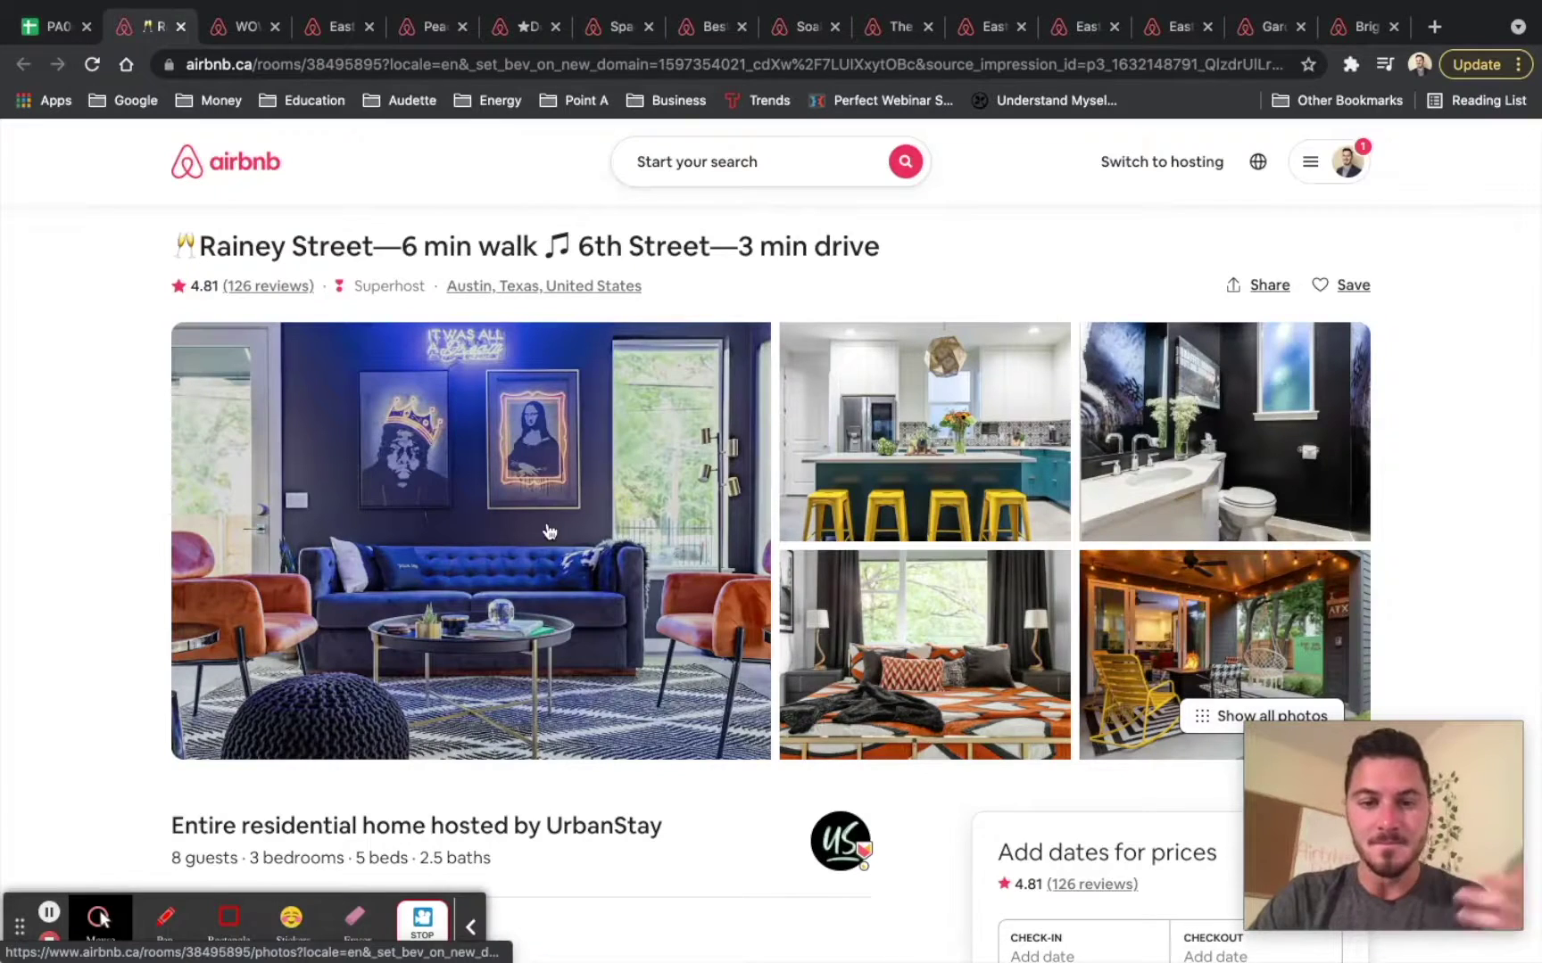
pyautogui.click(548, 532)
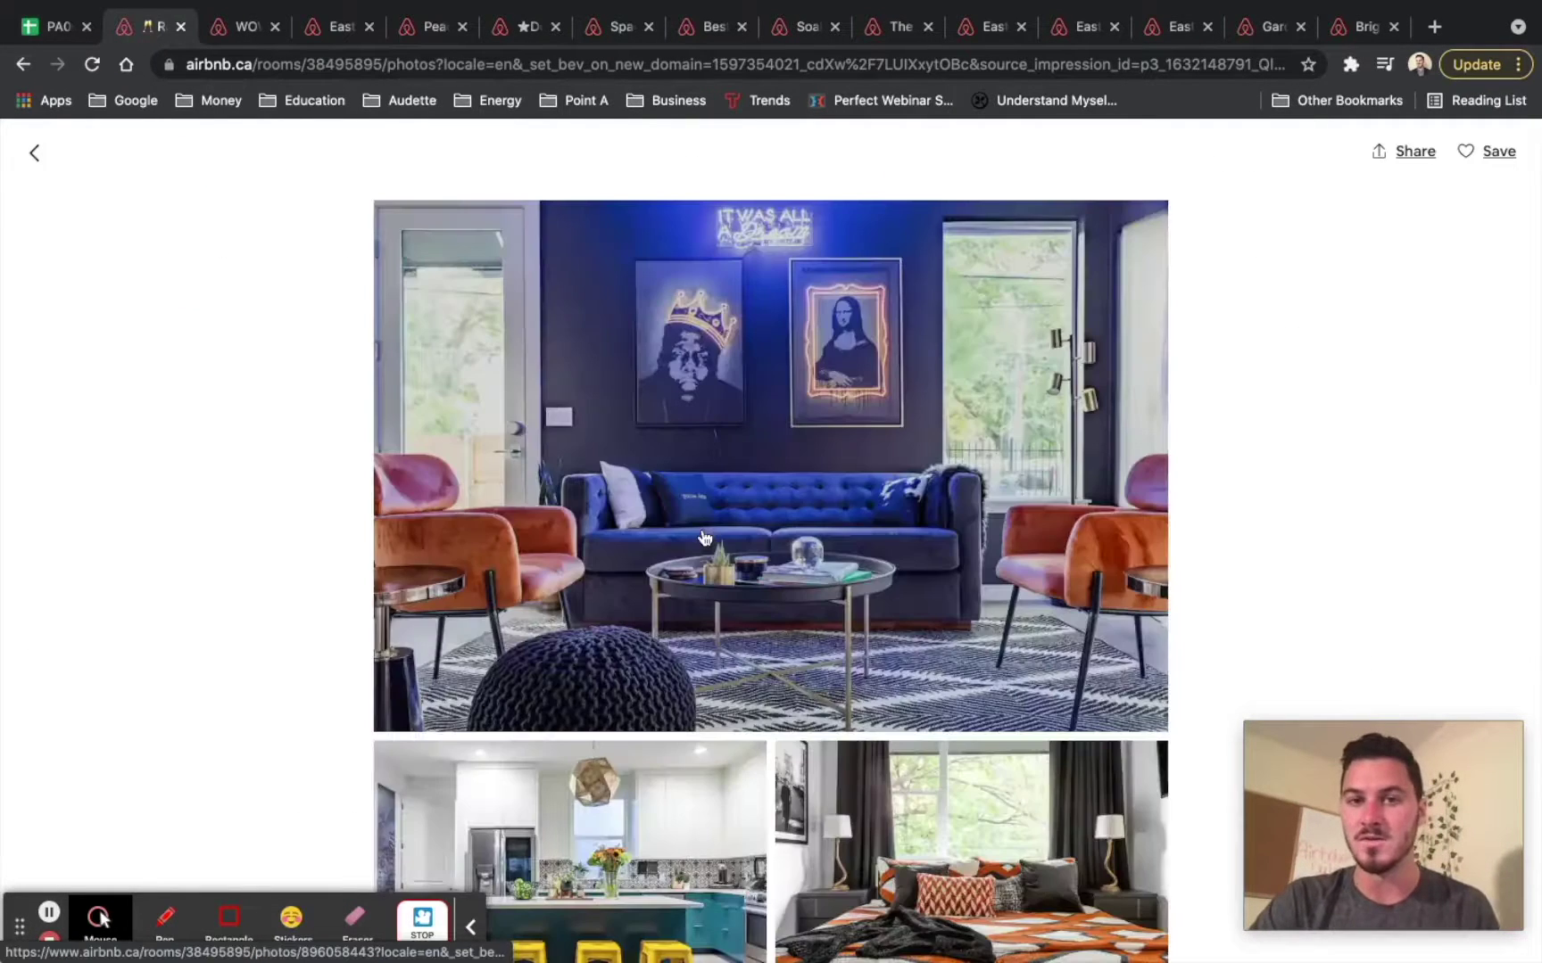
pyautogui.scroll(-2, 865, 551)
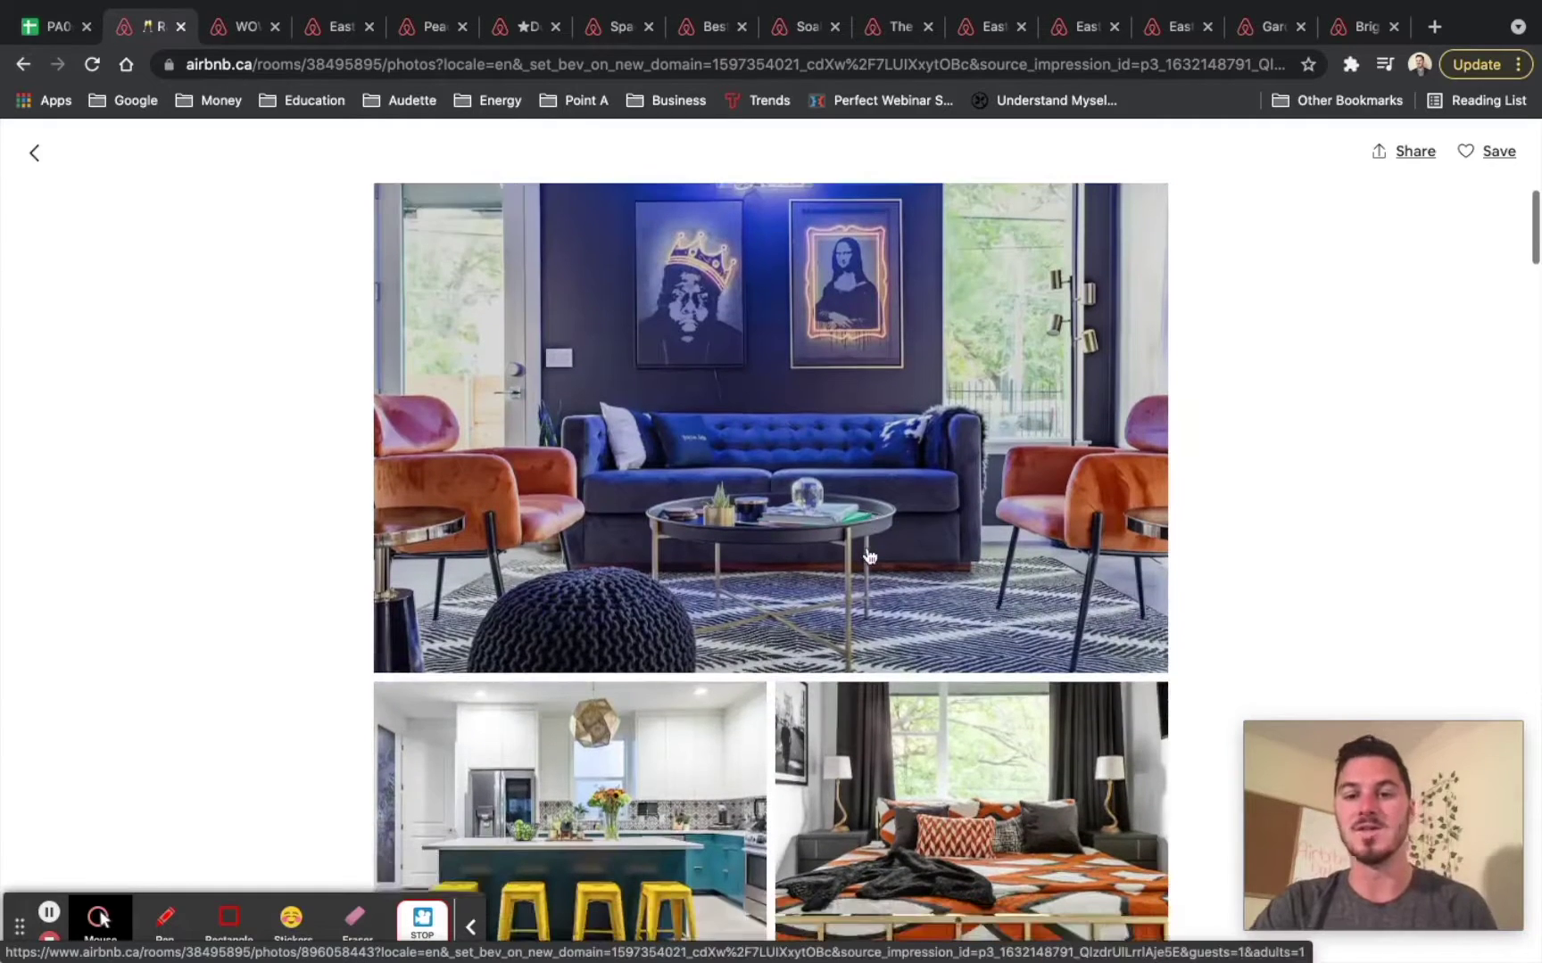
pyautogui.scroll(-5, 869, 556)
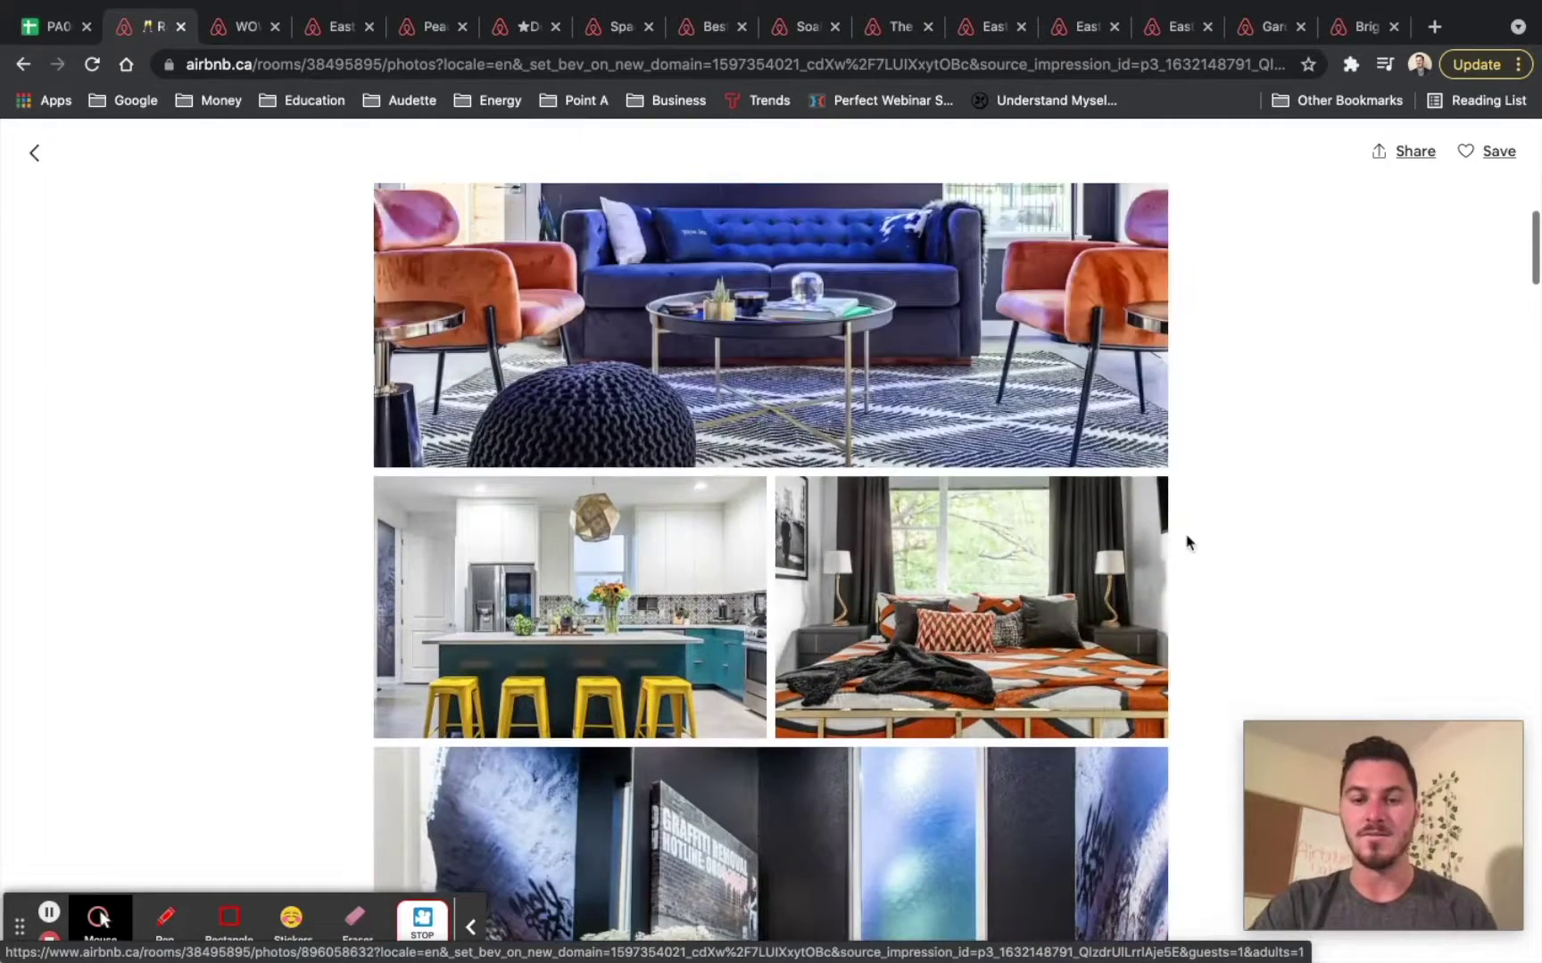
pyautogui.scroll(-8, 1186, 541)
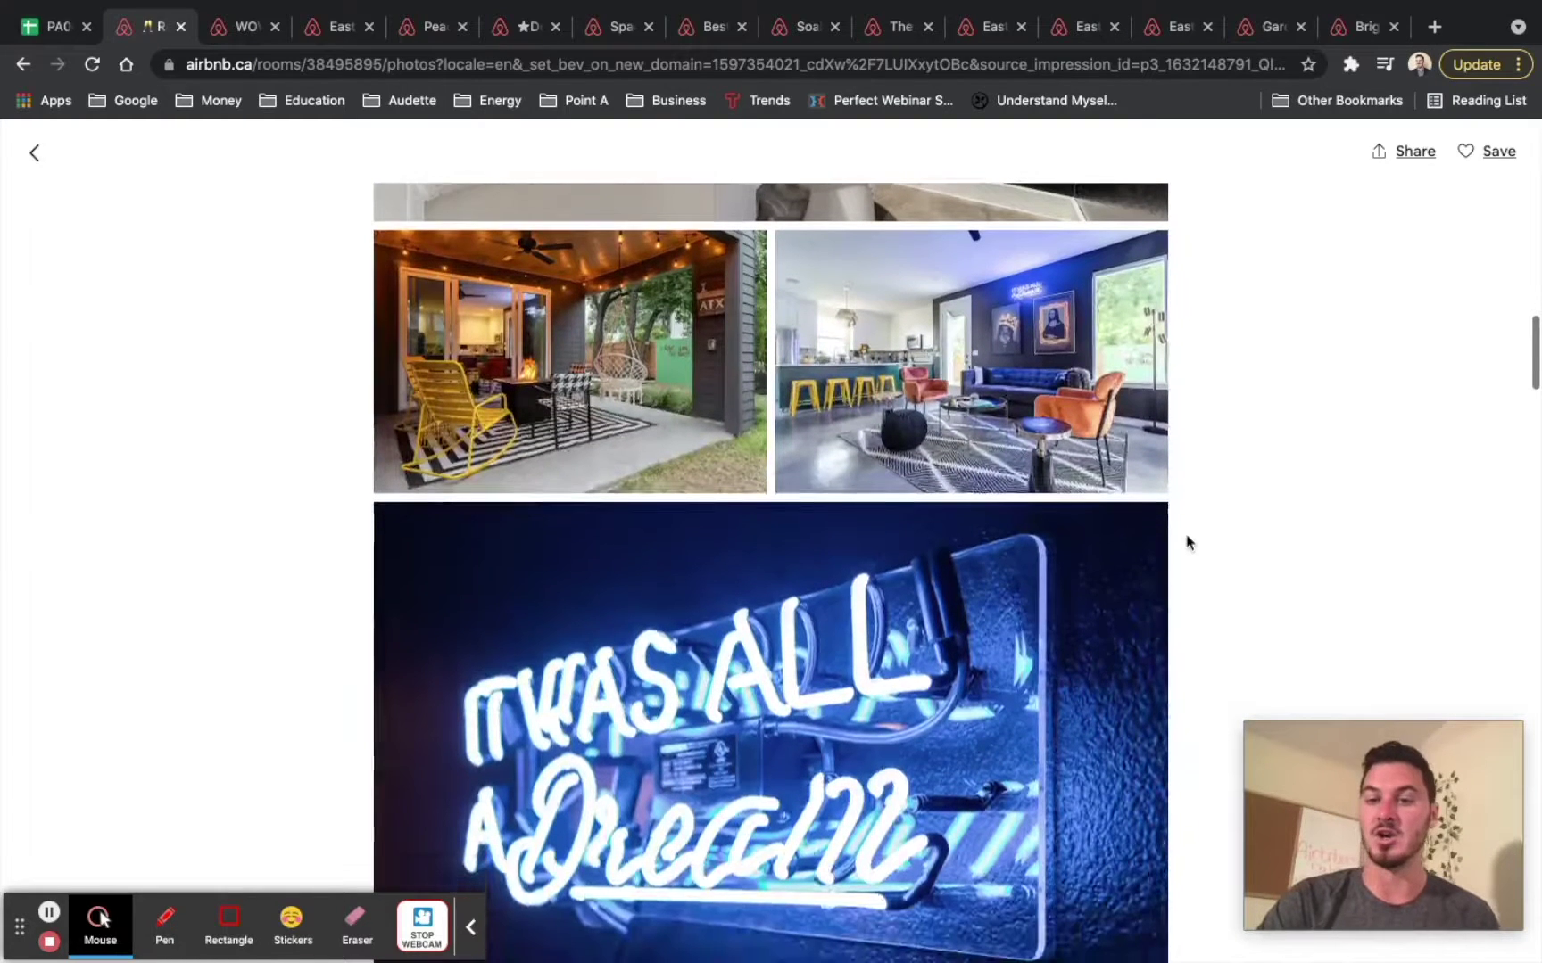
pyautogui.scroll(-1, 1187, 542)
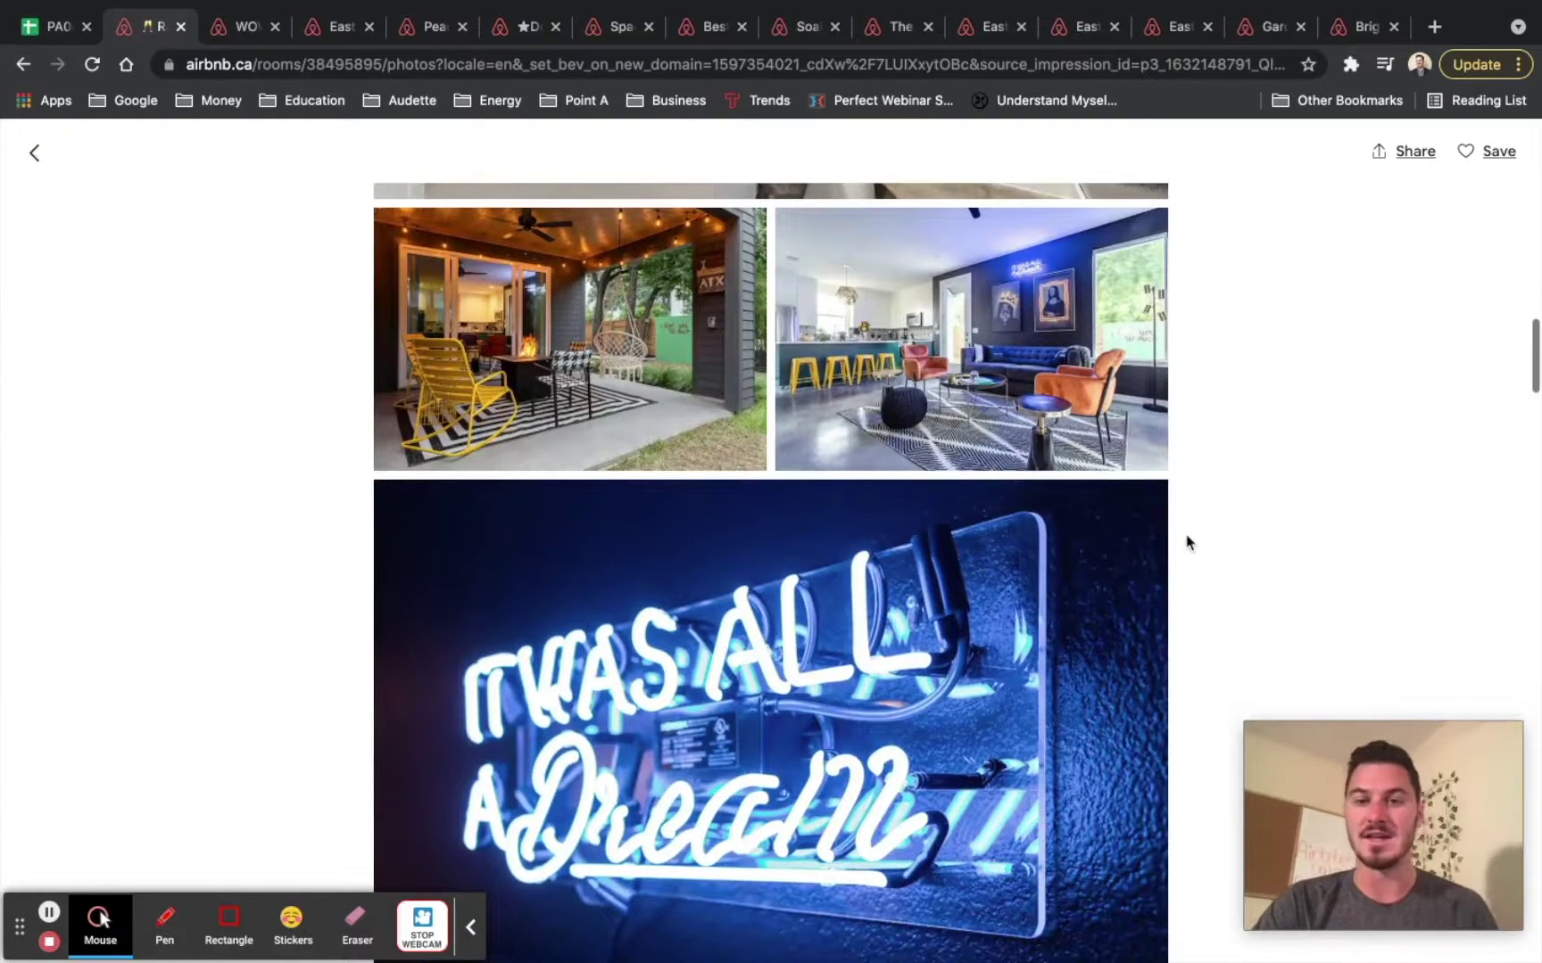
pyautogui.scroll(-4, 1186, 542)
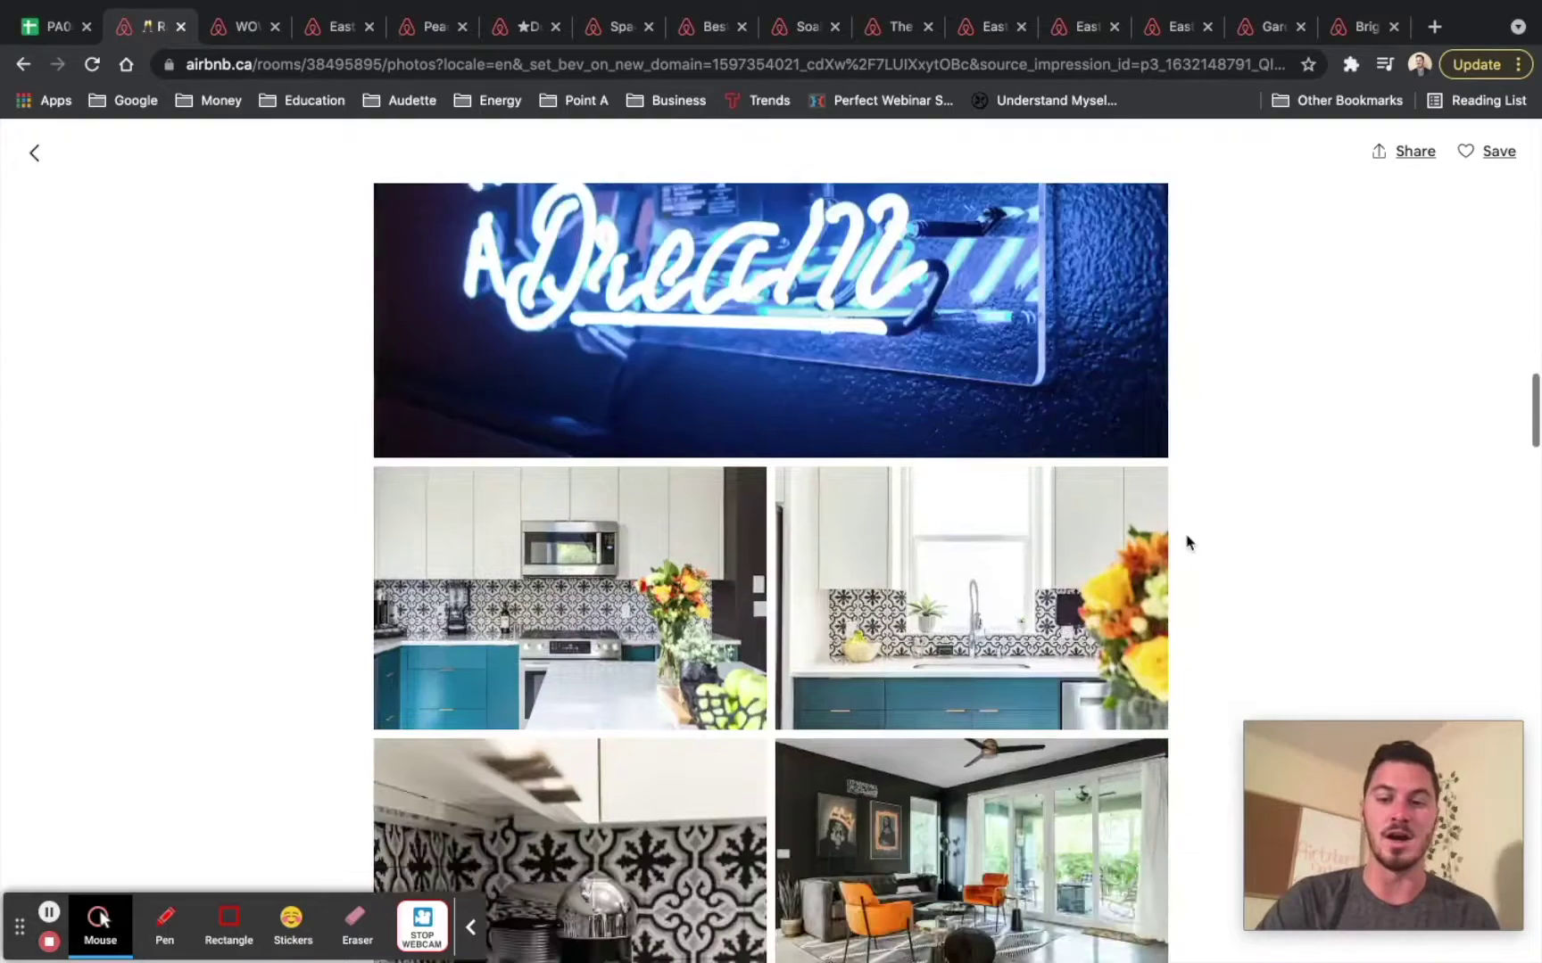
pyautogui.scroll(-3, 1186, 542)
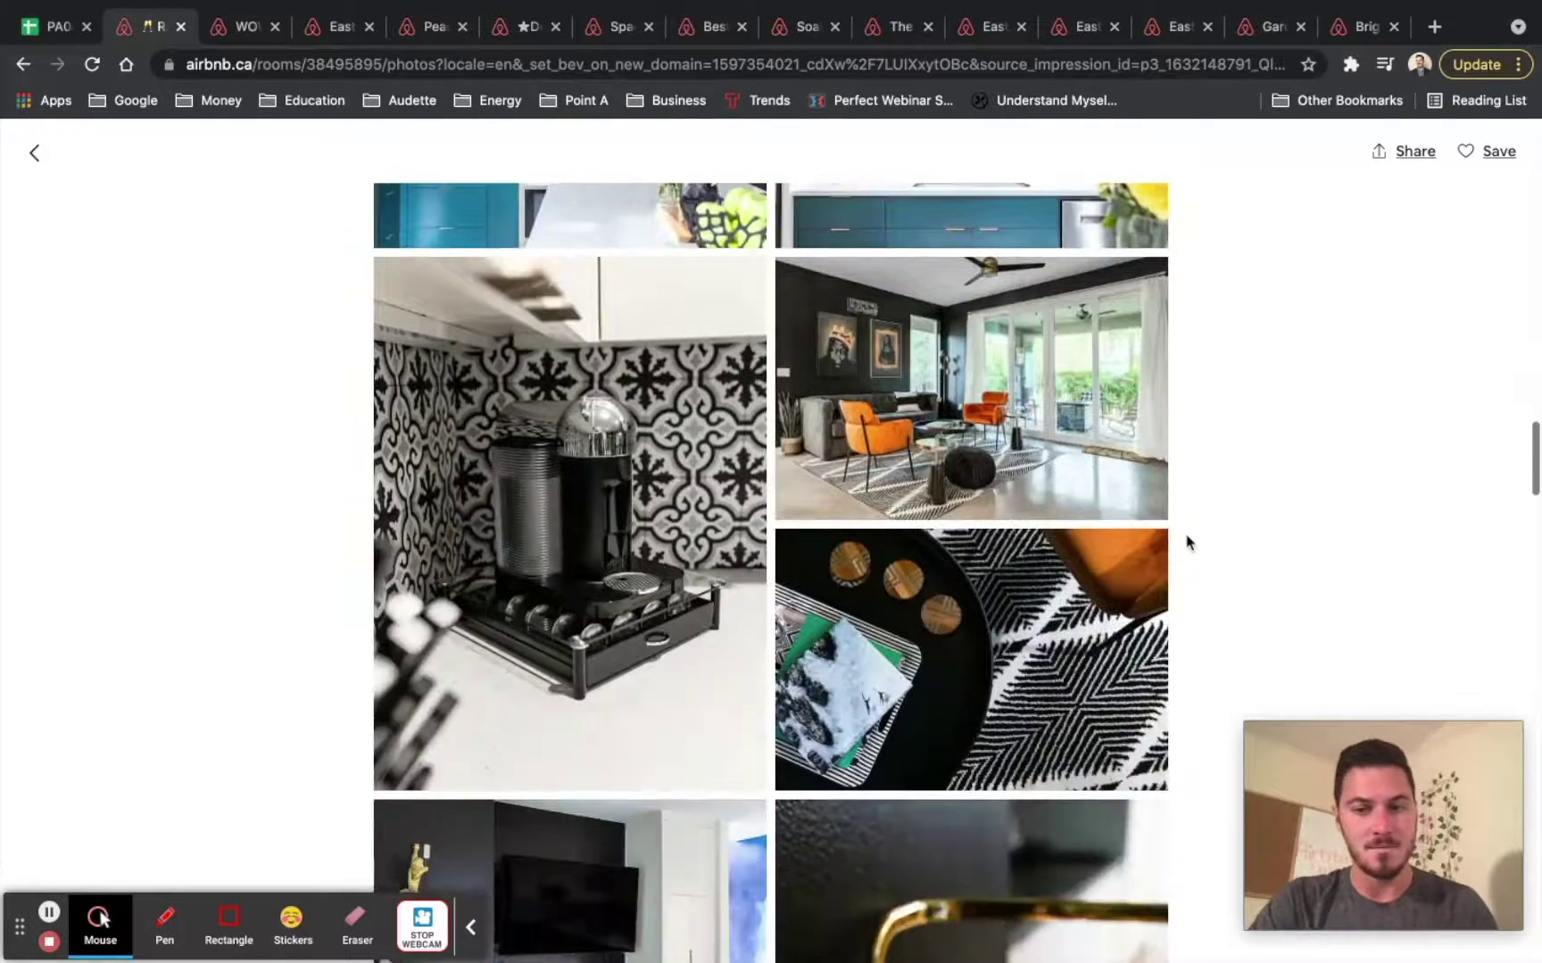
pyautogui.scroll(-9, 1186, 542)
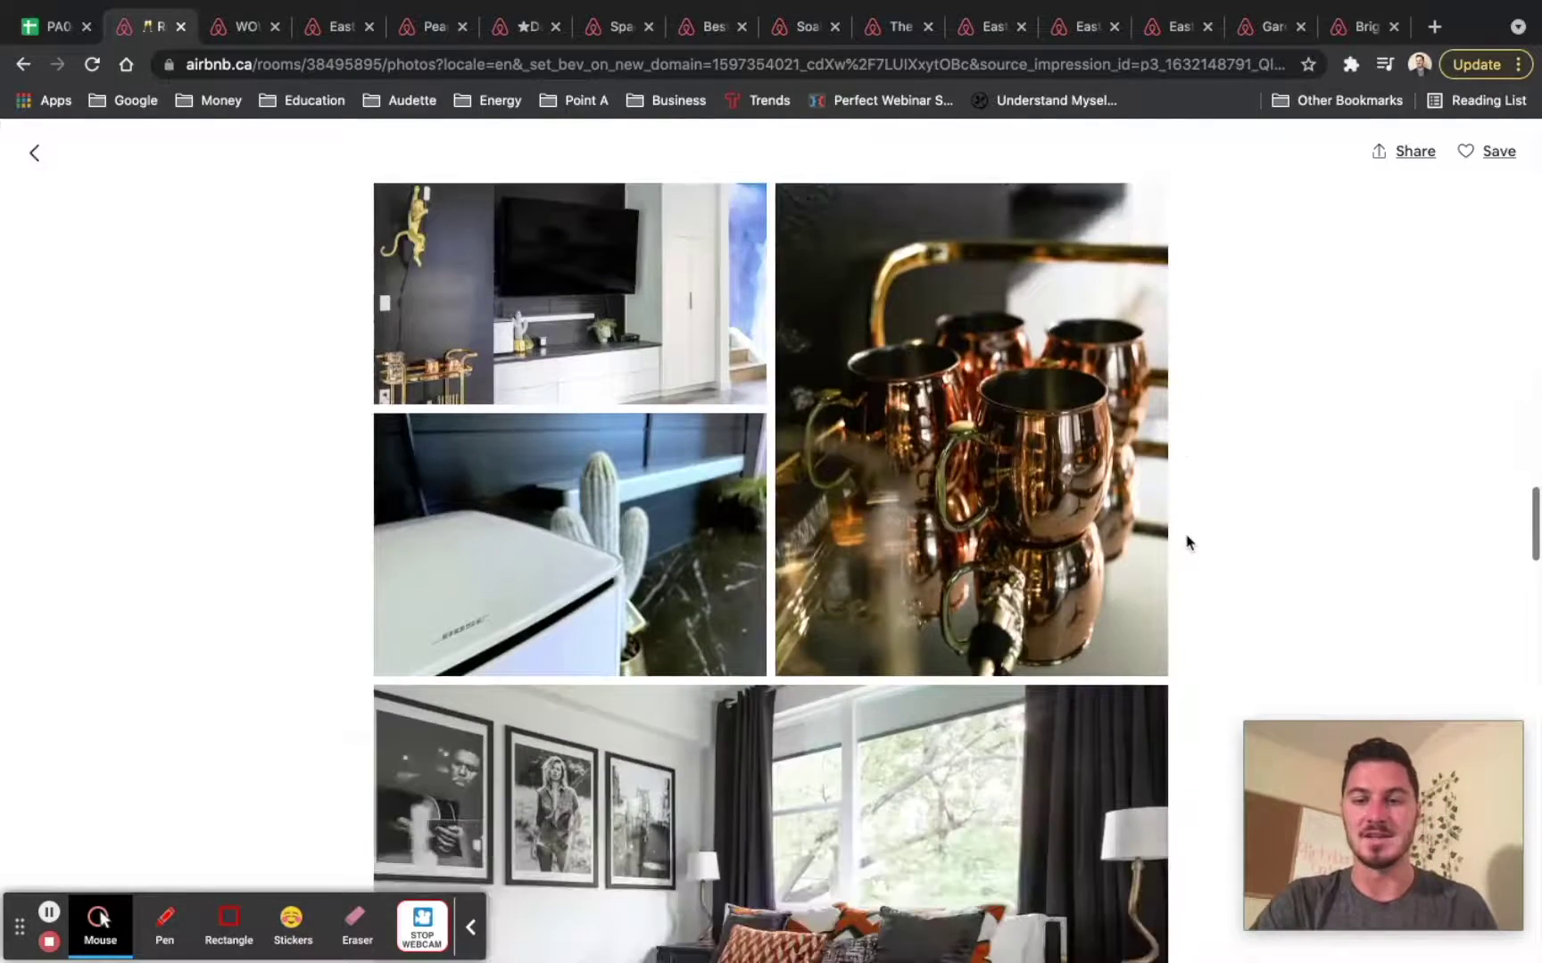
pyautogui.scroll(-9, 1187, 542)
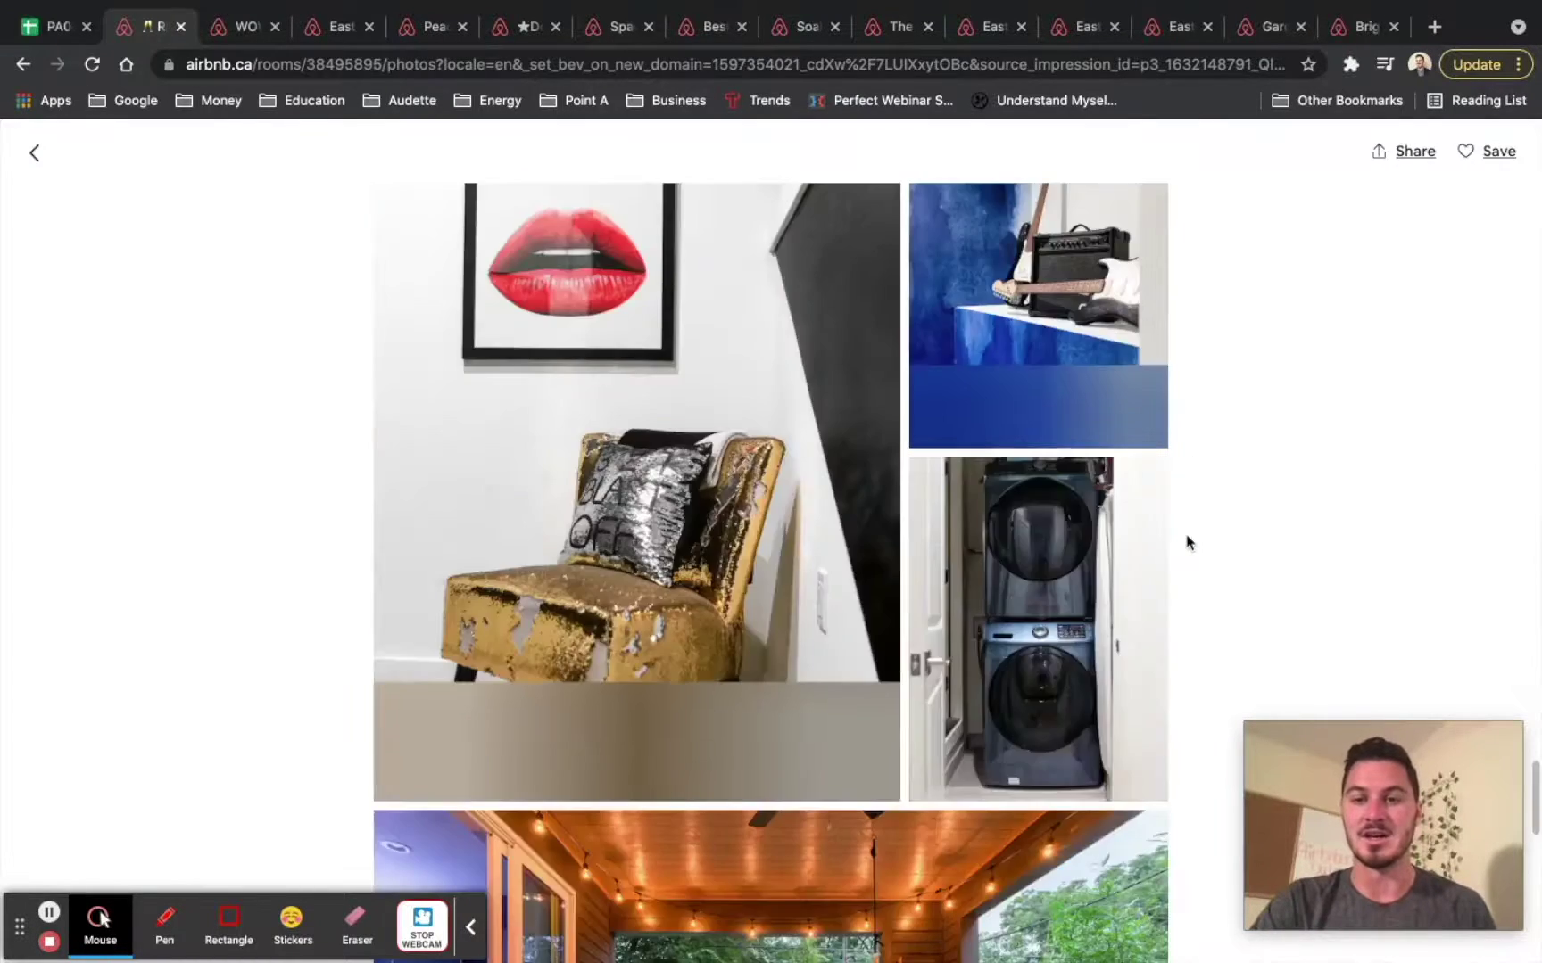
pyautogui.scroll(3, 1186, 541)
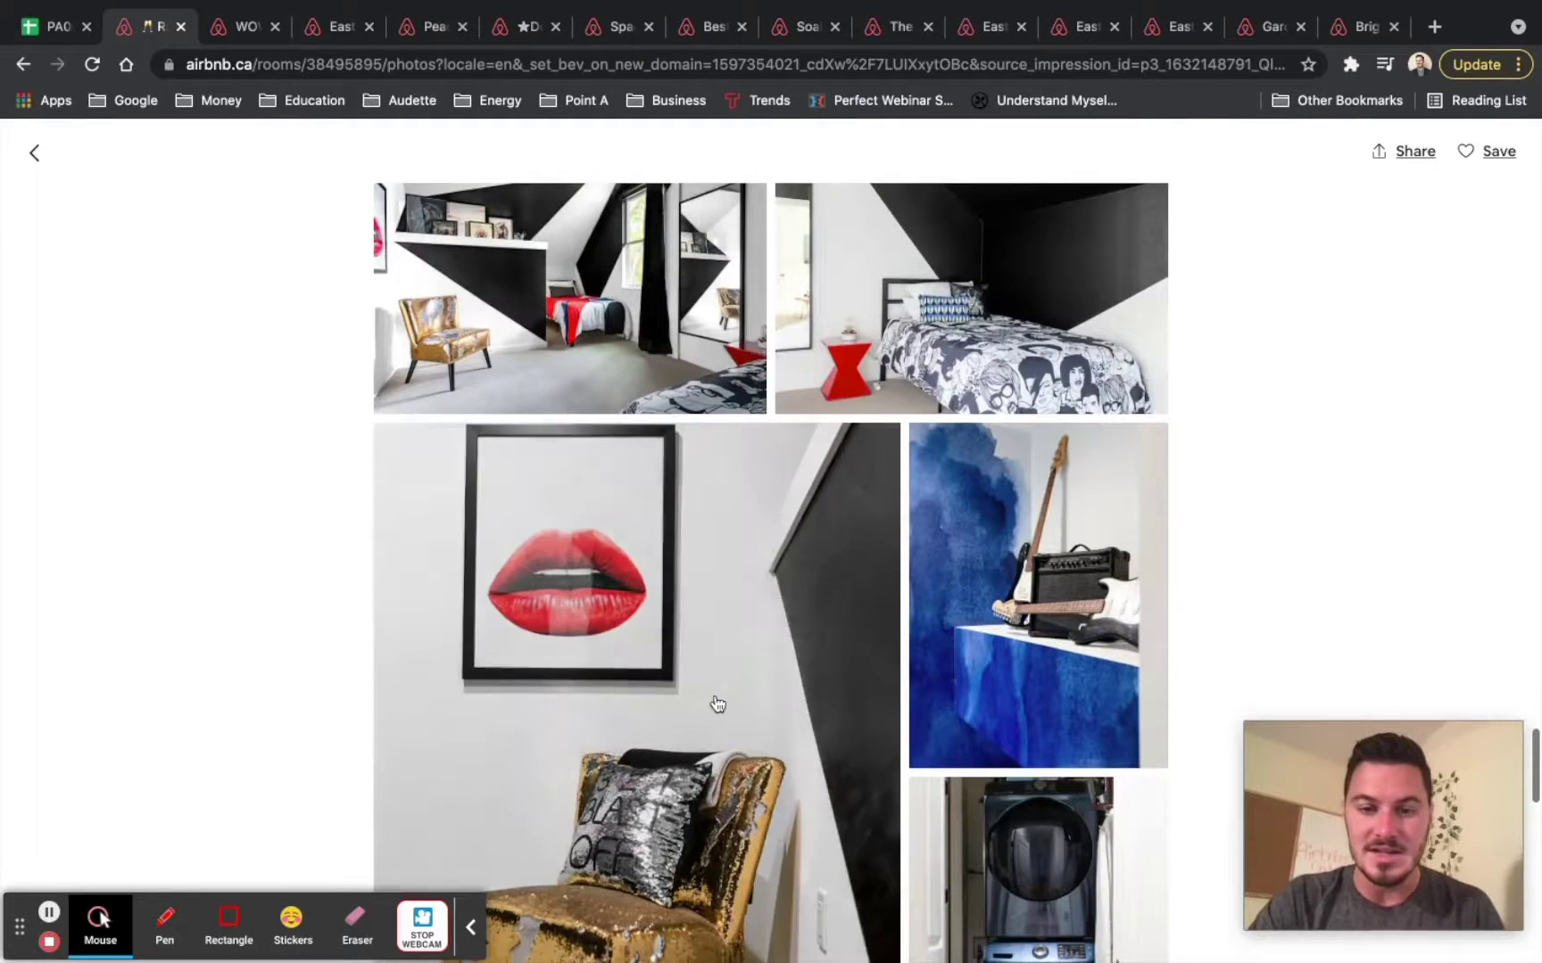
pyautogui.scroll(-1, 716, 704)
pyautogui.scroll(4, 767, 652)
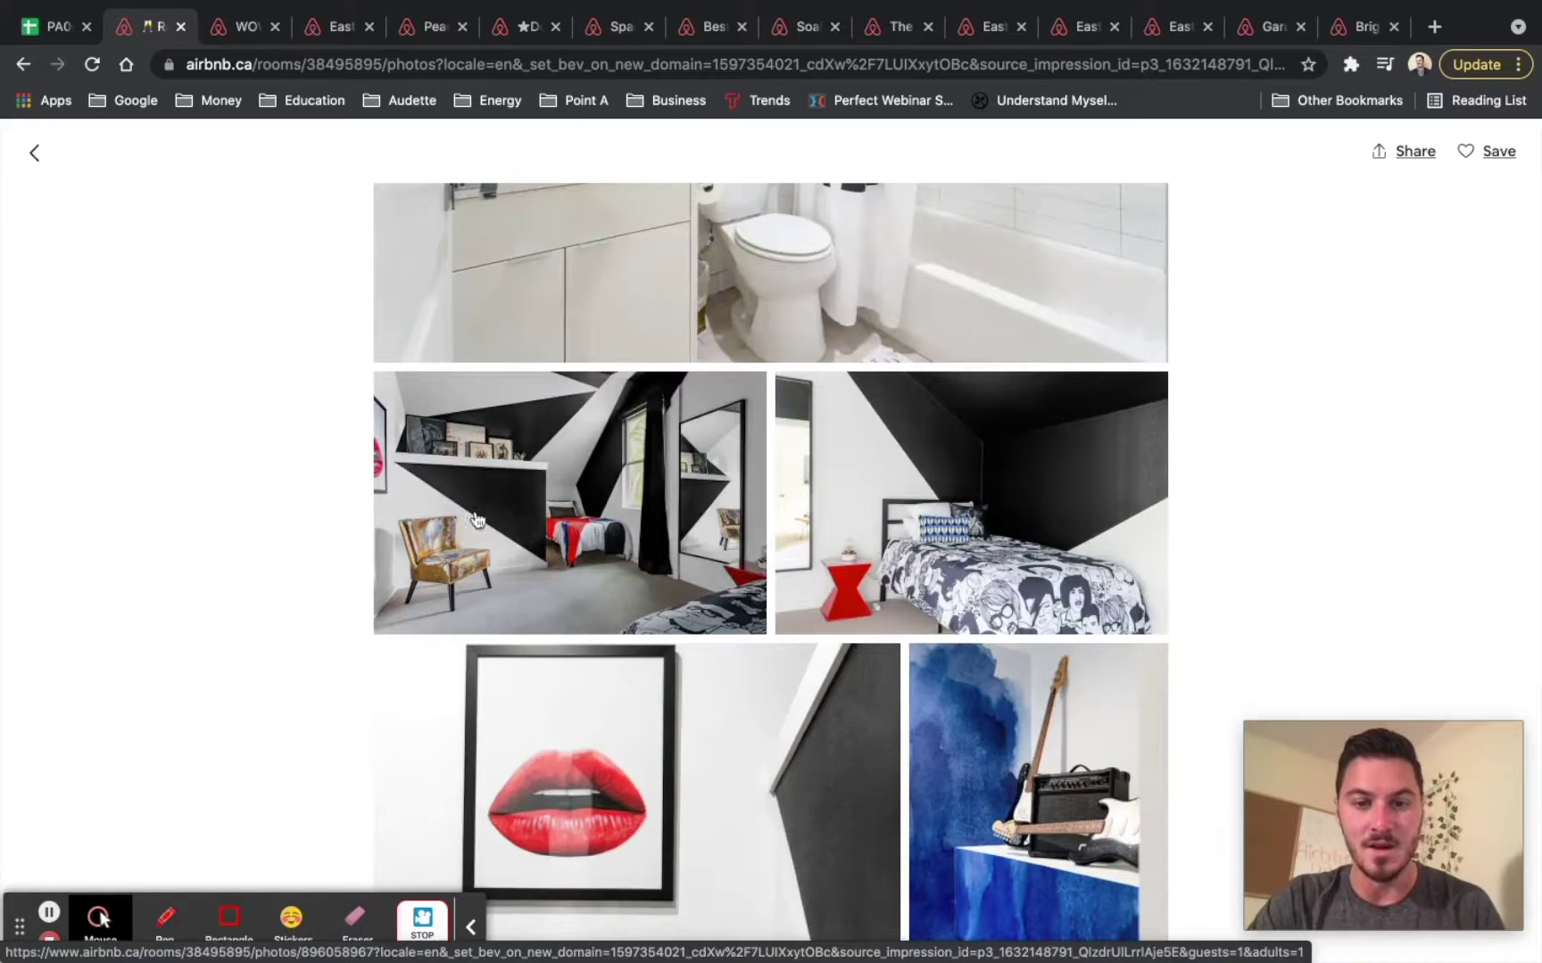
pyautogui.scroll(3, 593, 539)
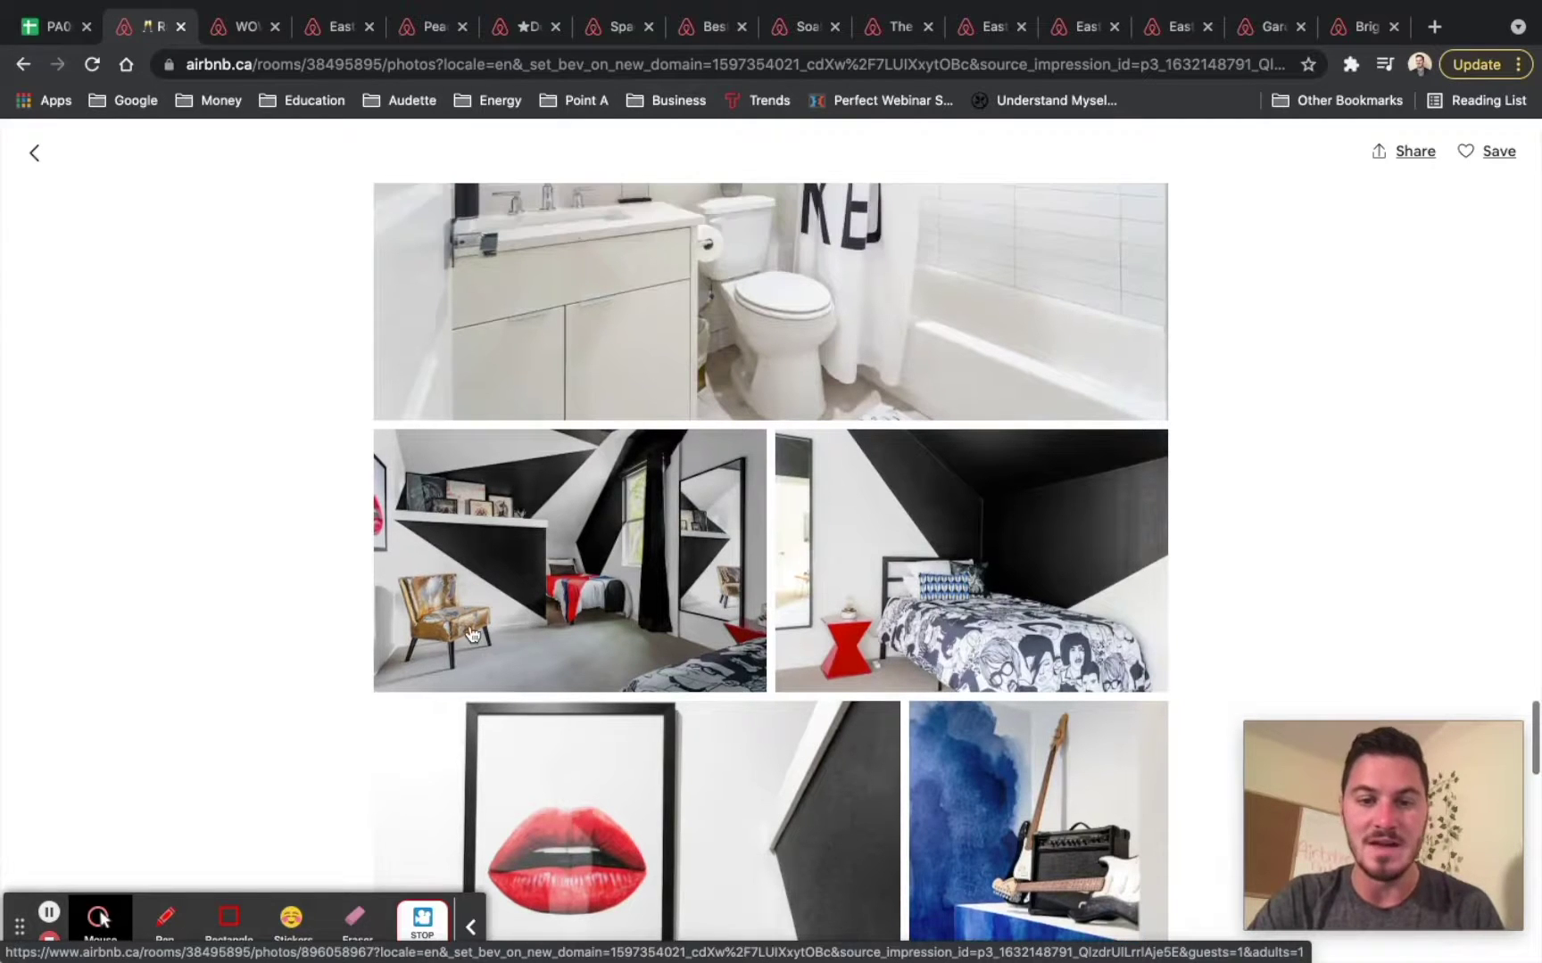
pyautogui.scroll(3, 453, 673)
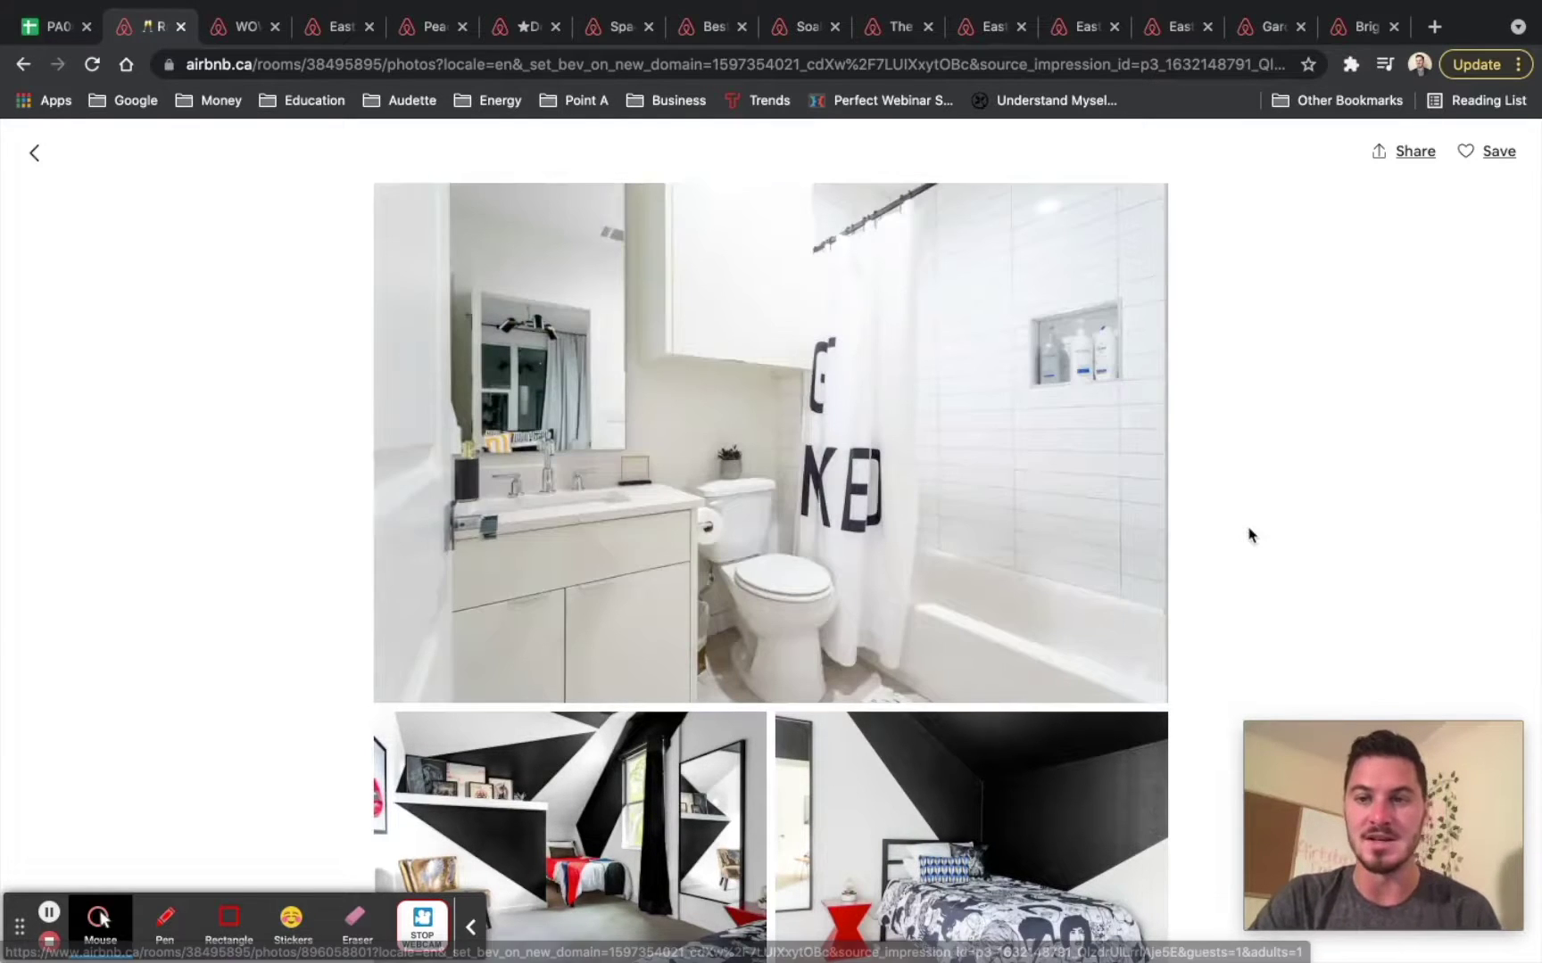
pyautogui.scroll(-15, 1248, 536)
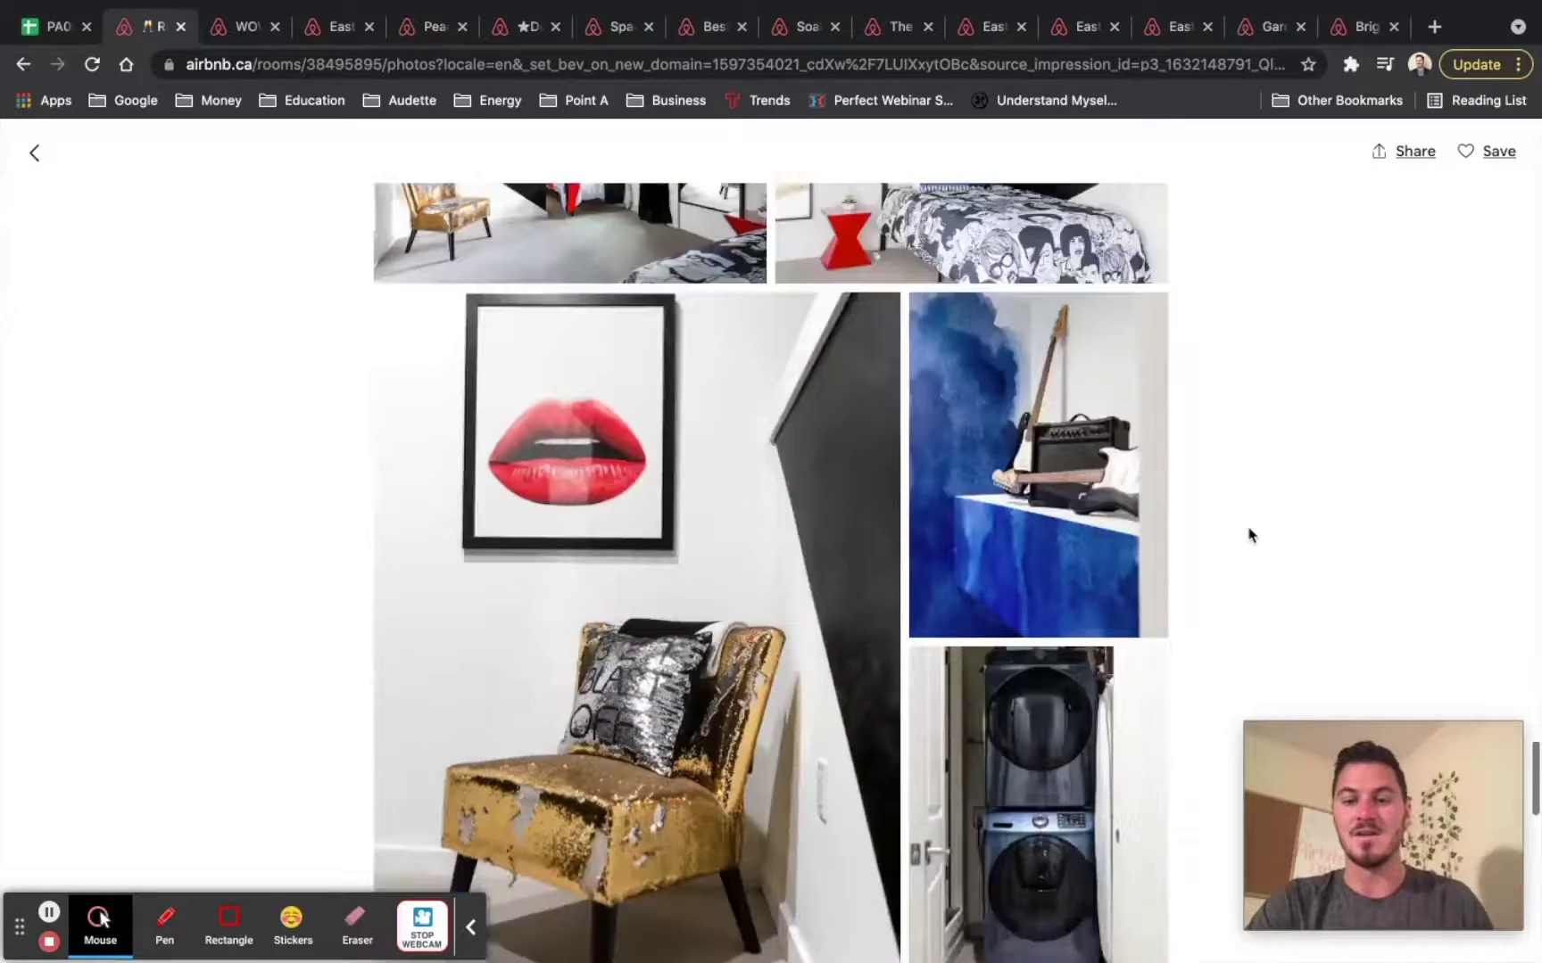
pyautogui.scroll(-5, 1248, 535)
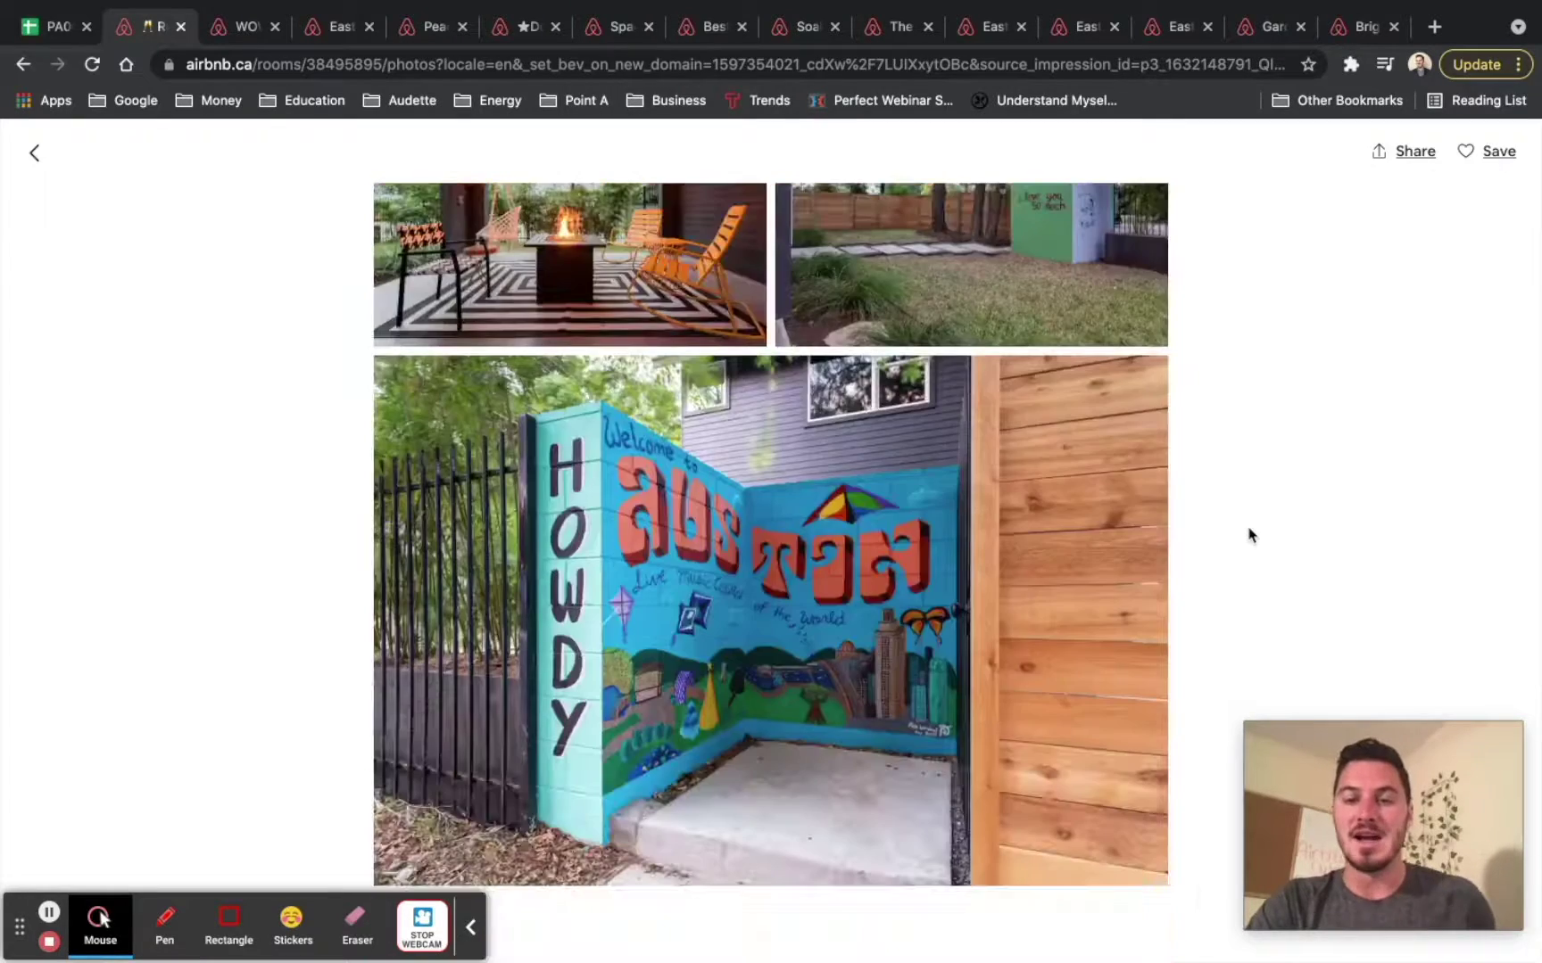
pyautogui.scroll(5, 1248, 535)
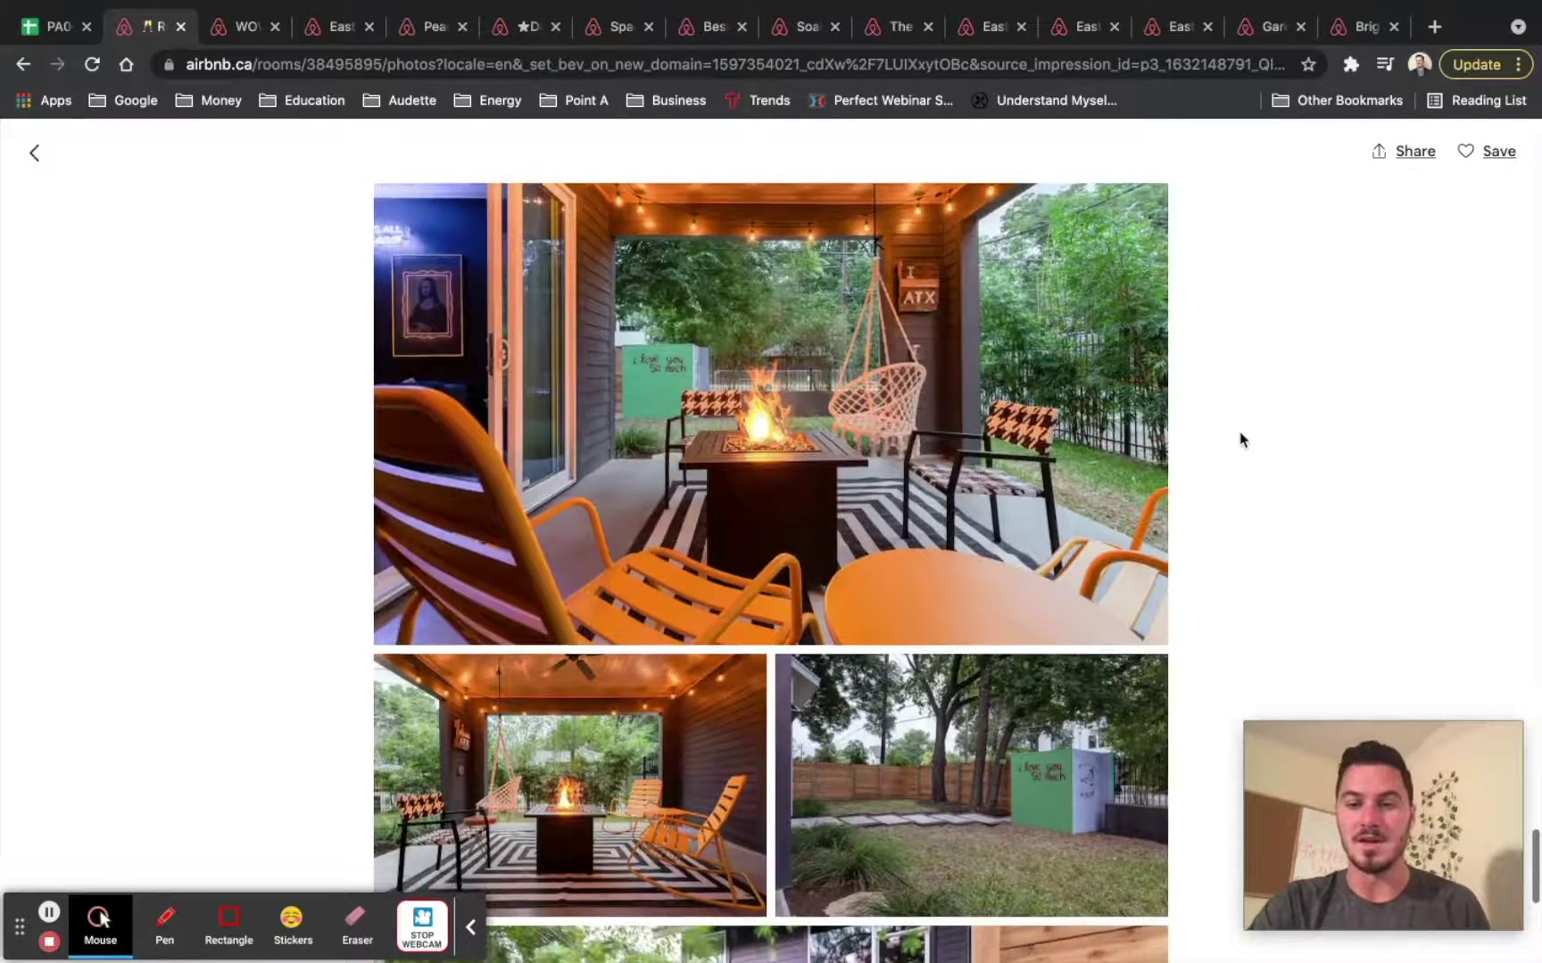
pyautogui.scroll(-2, 1240, 439)
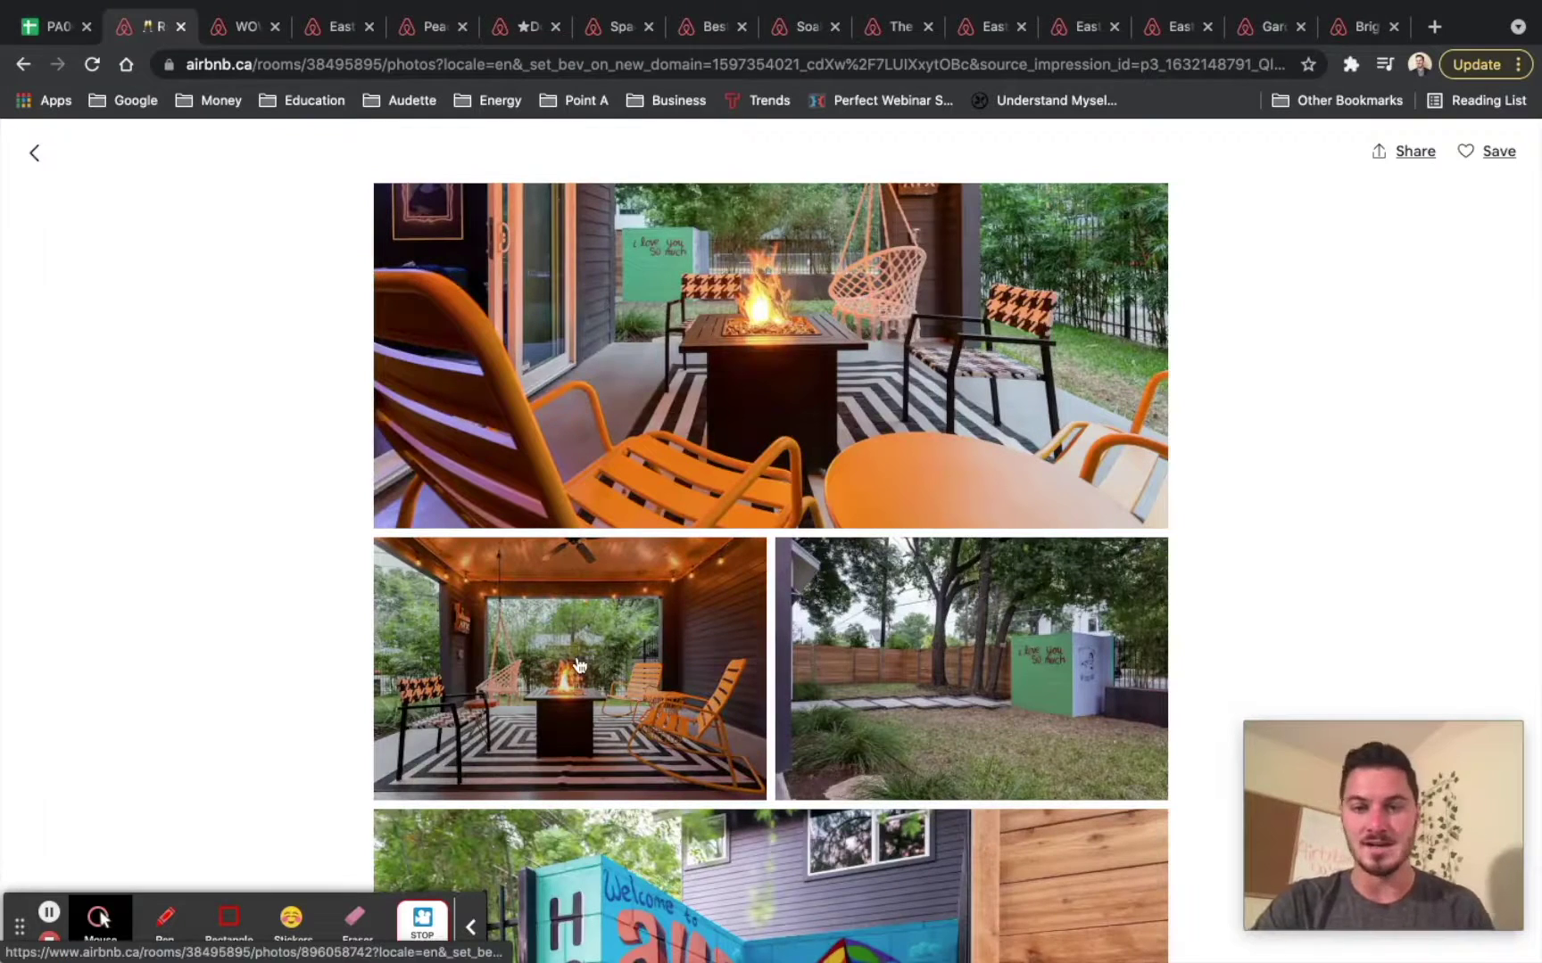
pyautogui.scroll(2, 781, 454)
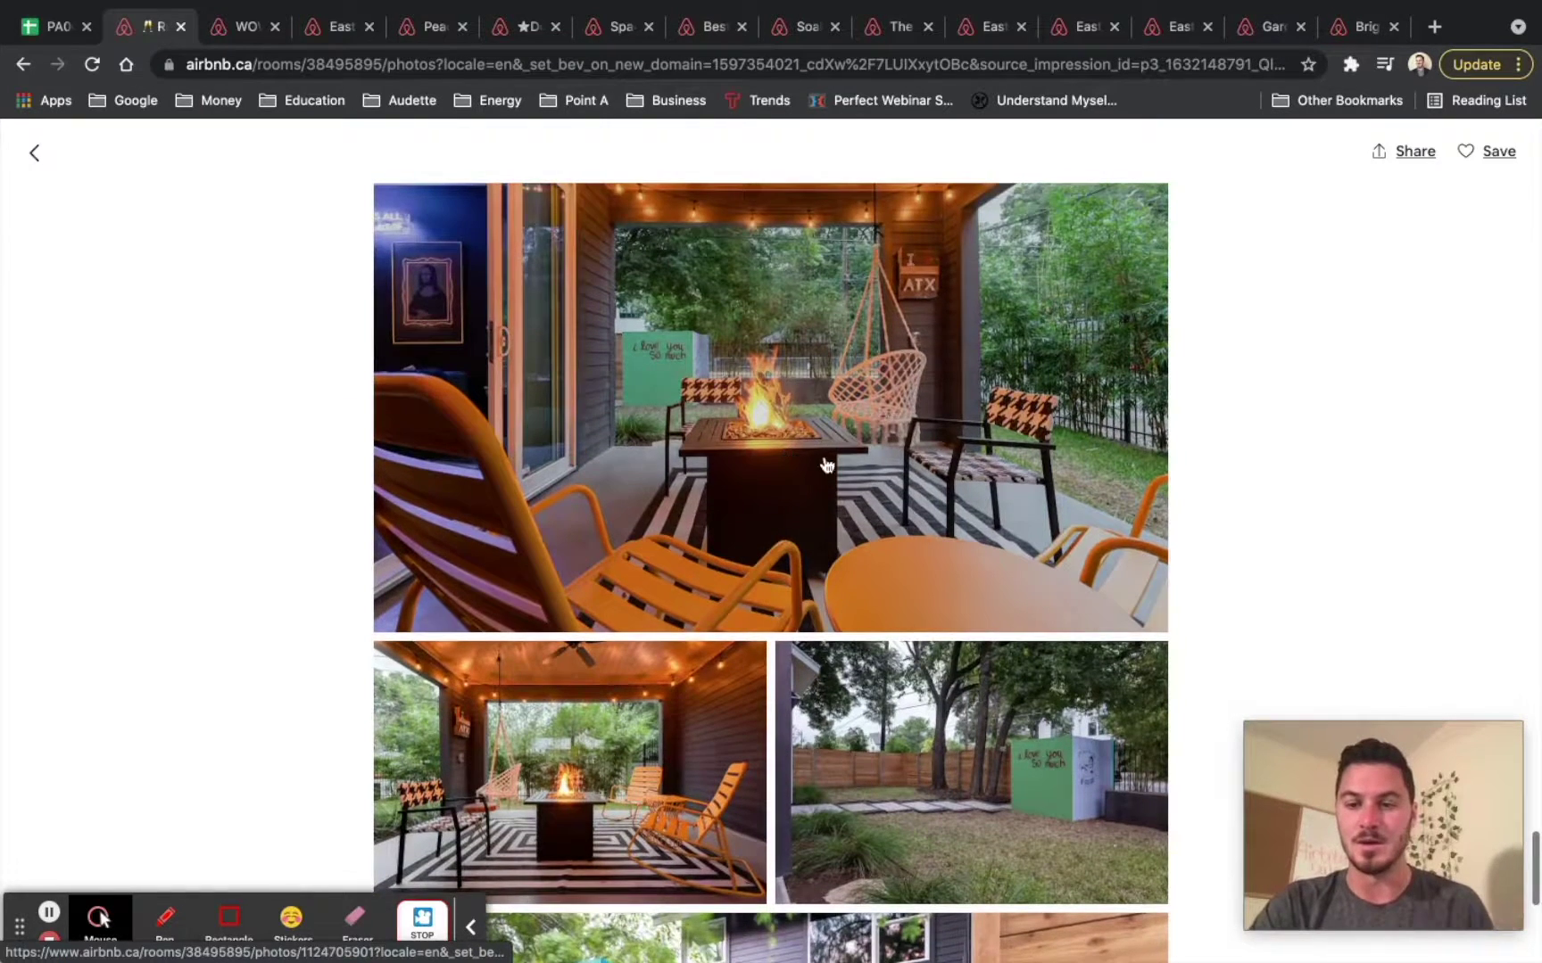
pyautogui.scroll(10, 826, 464)
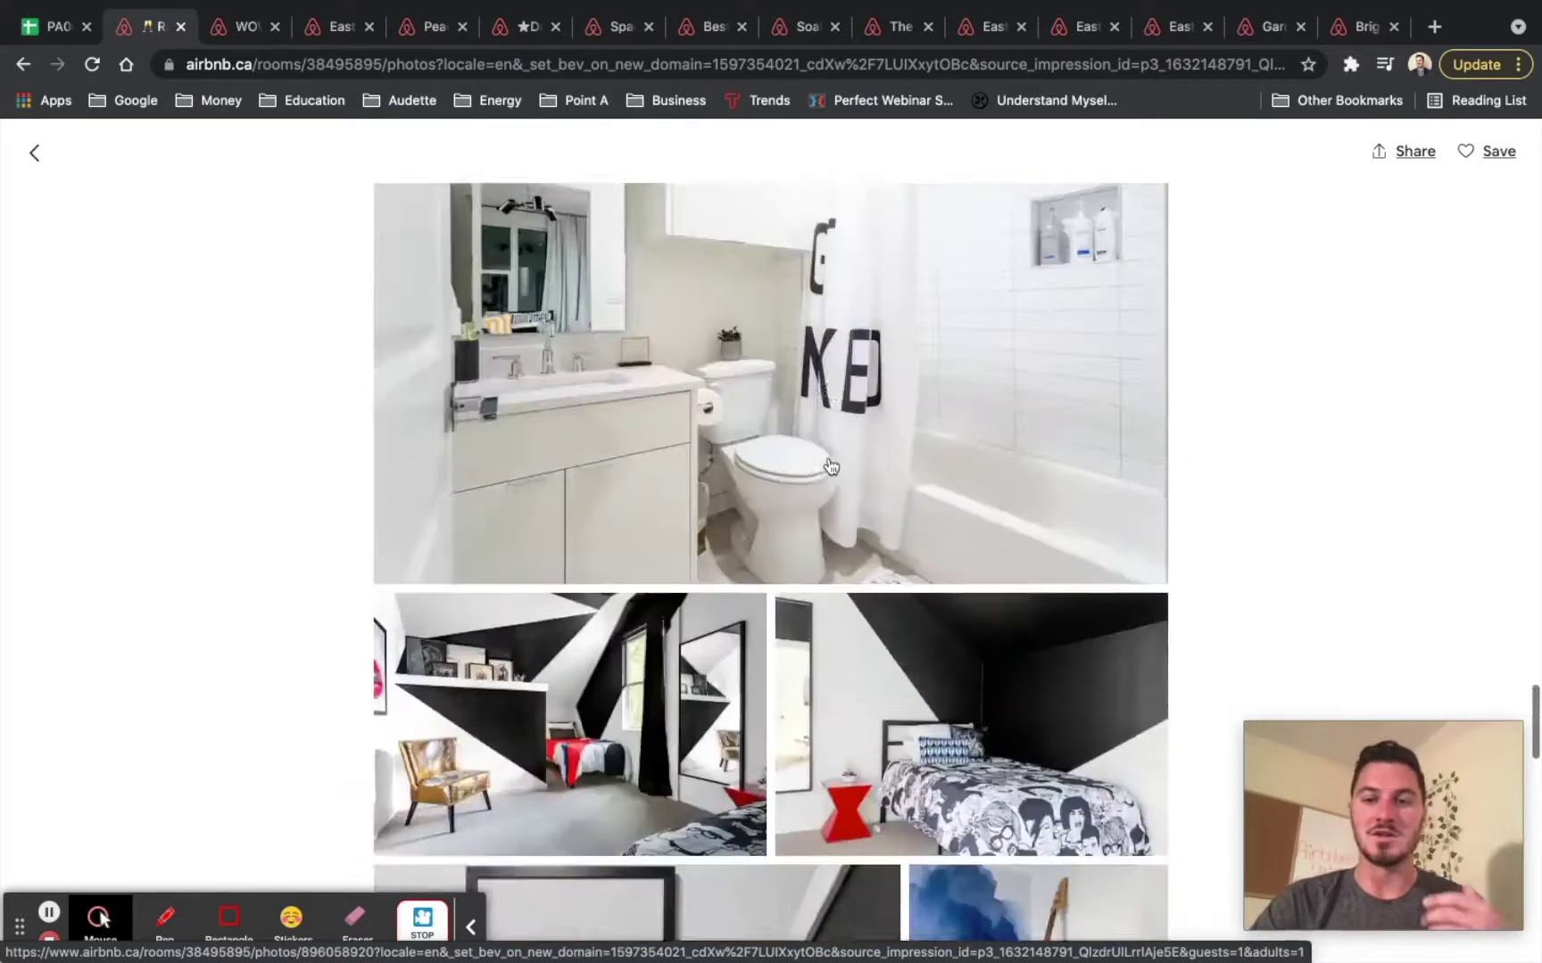
pyautogui.scroll(10, 831, 465)
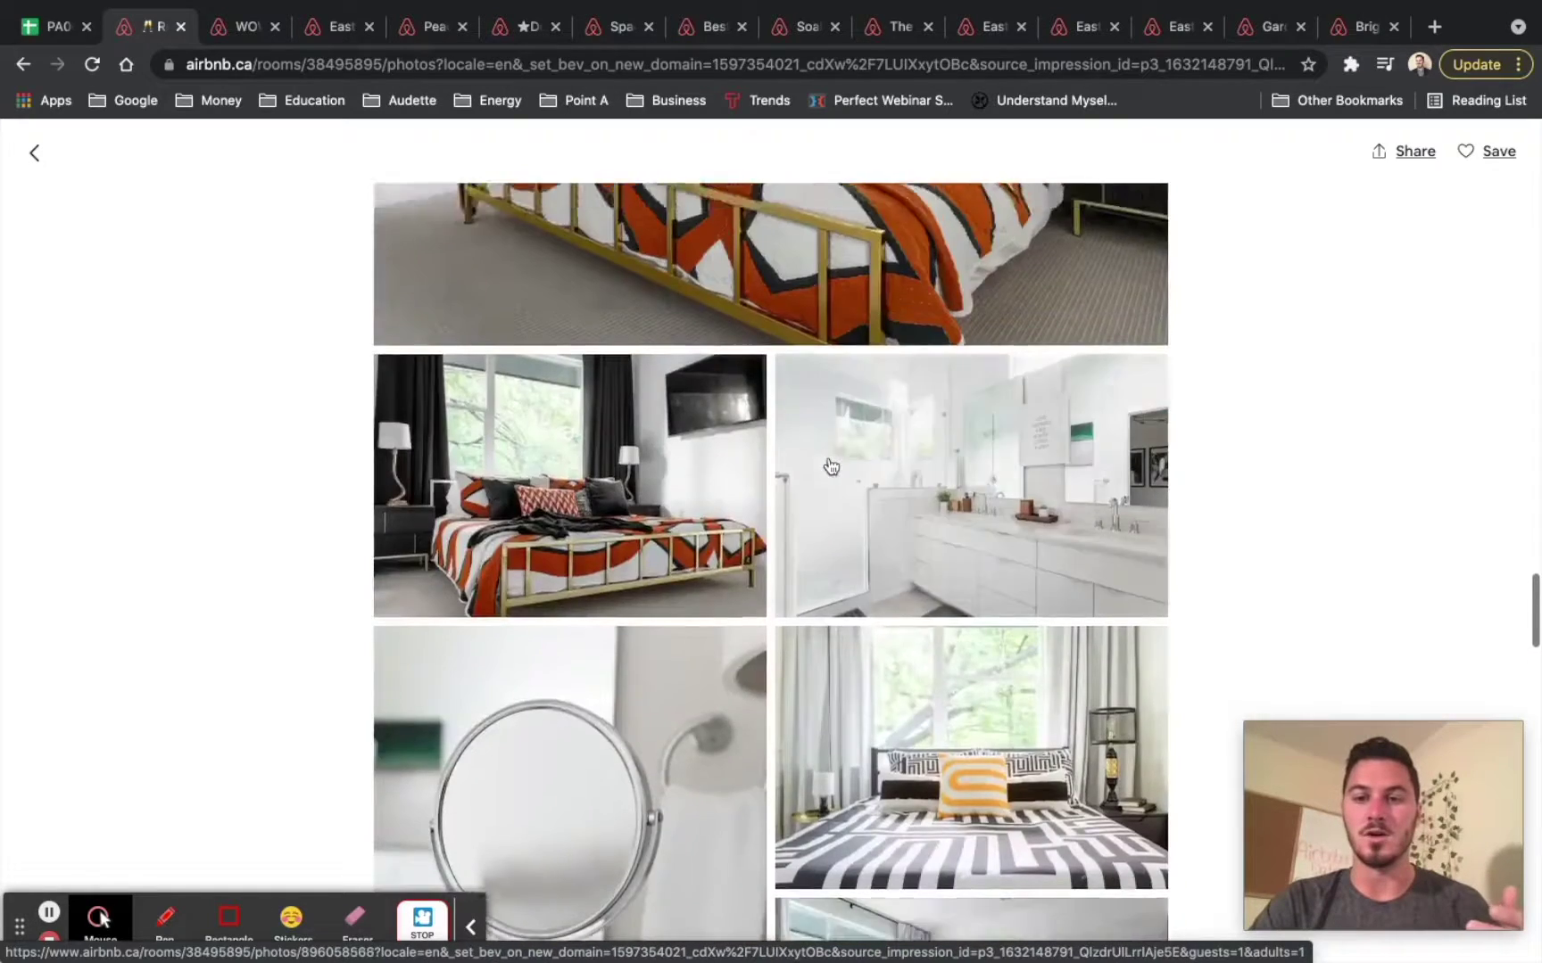
pyautogui.scroll(15, 831, 465)
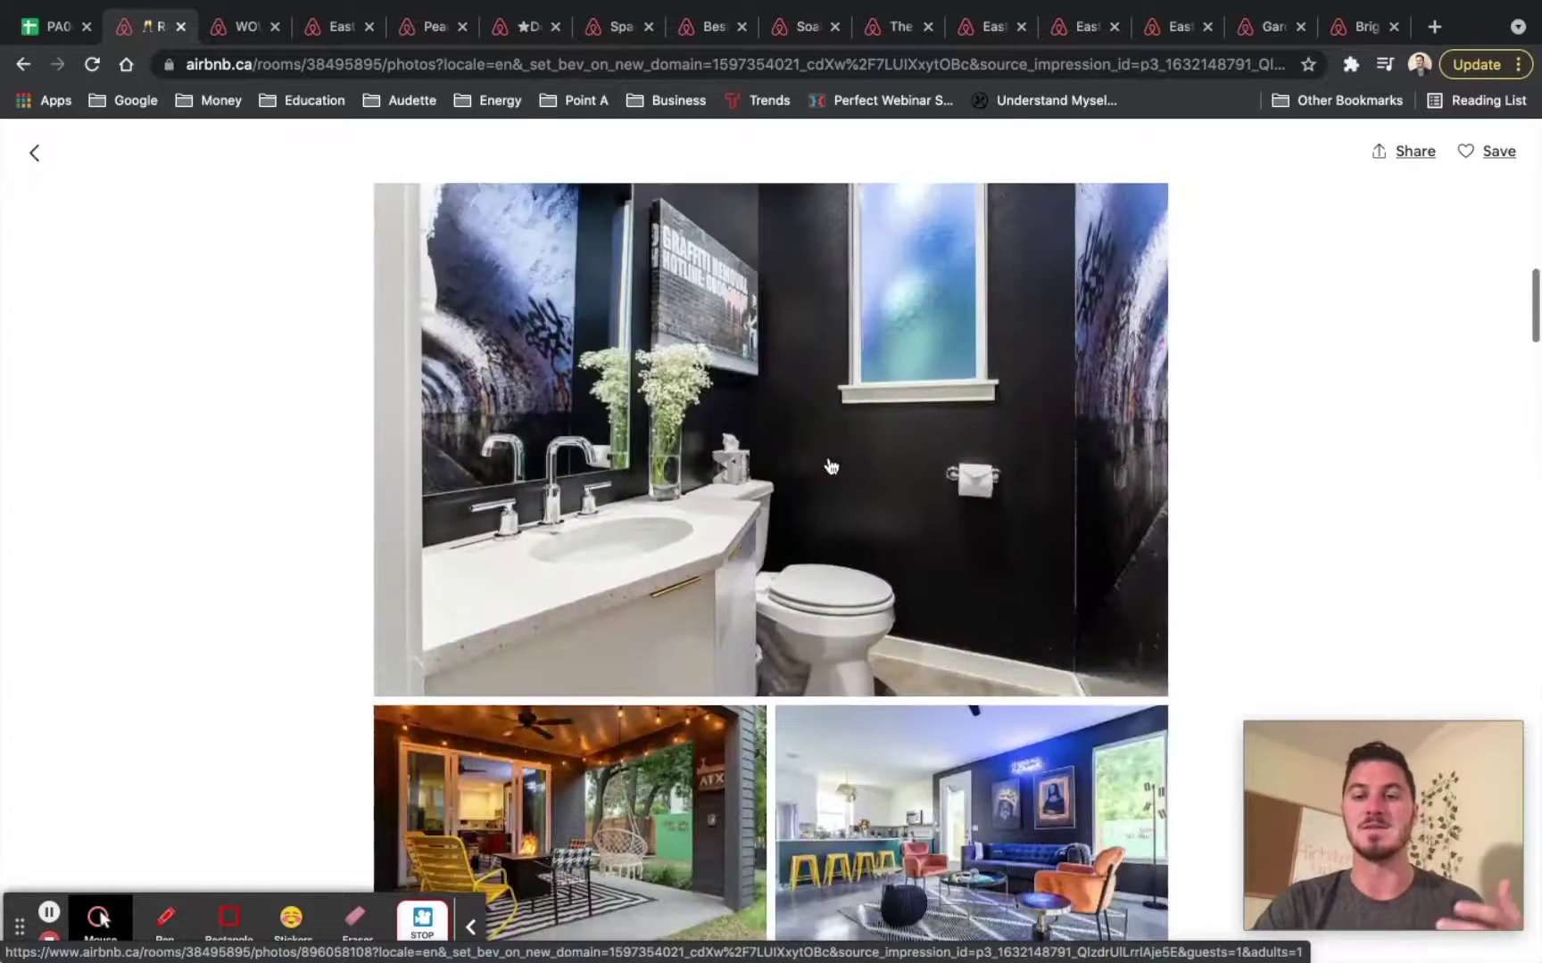
pyautogui.scroll(10, 830, 465)
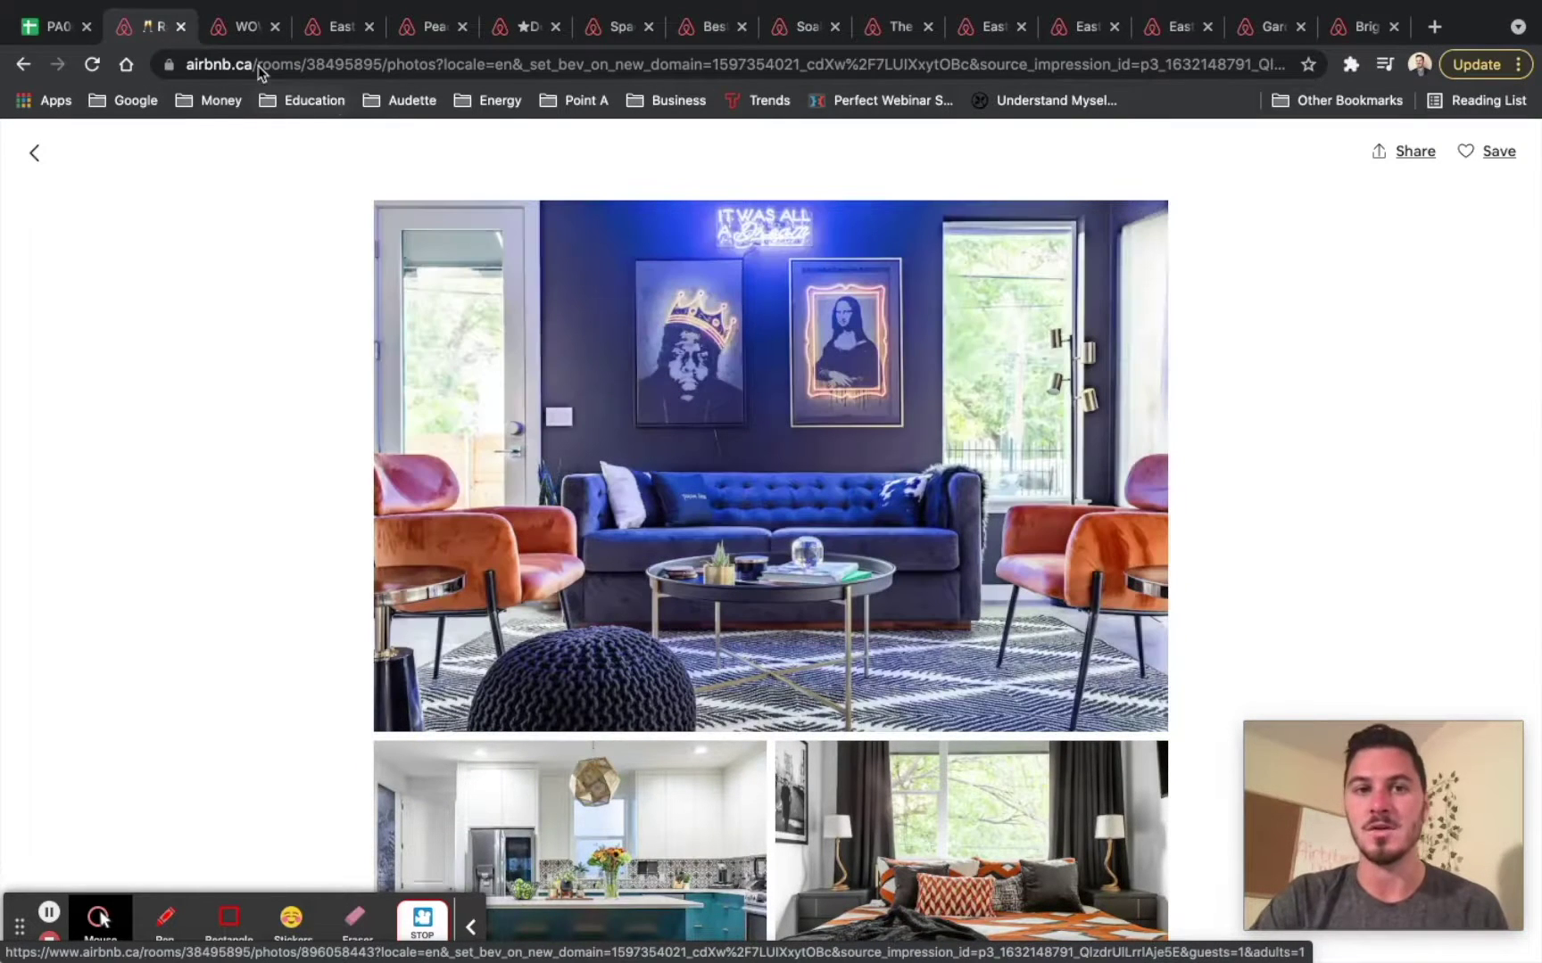
# - View the WOW Nirvana listing page from its photo gallery, then return to the spreadsheet
pyautogui.click(1264, 29)
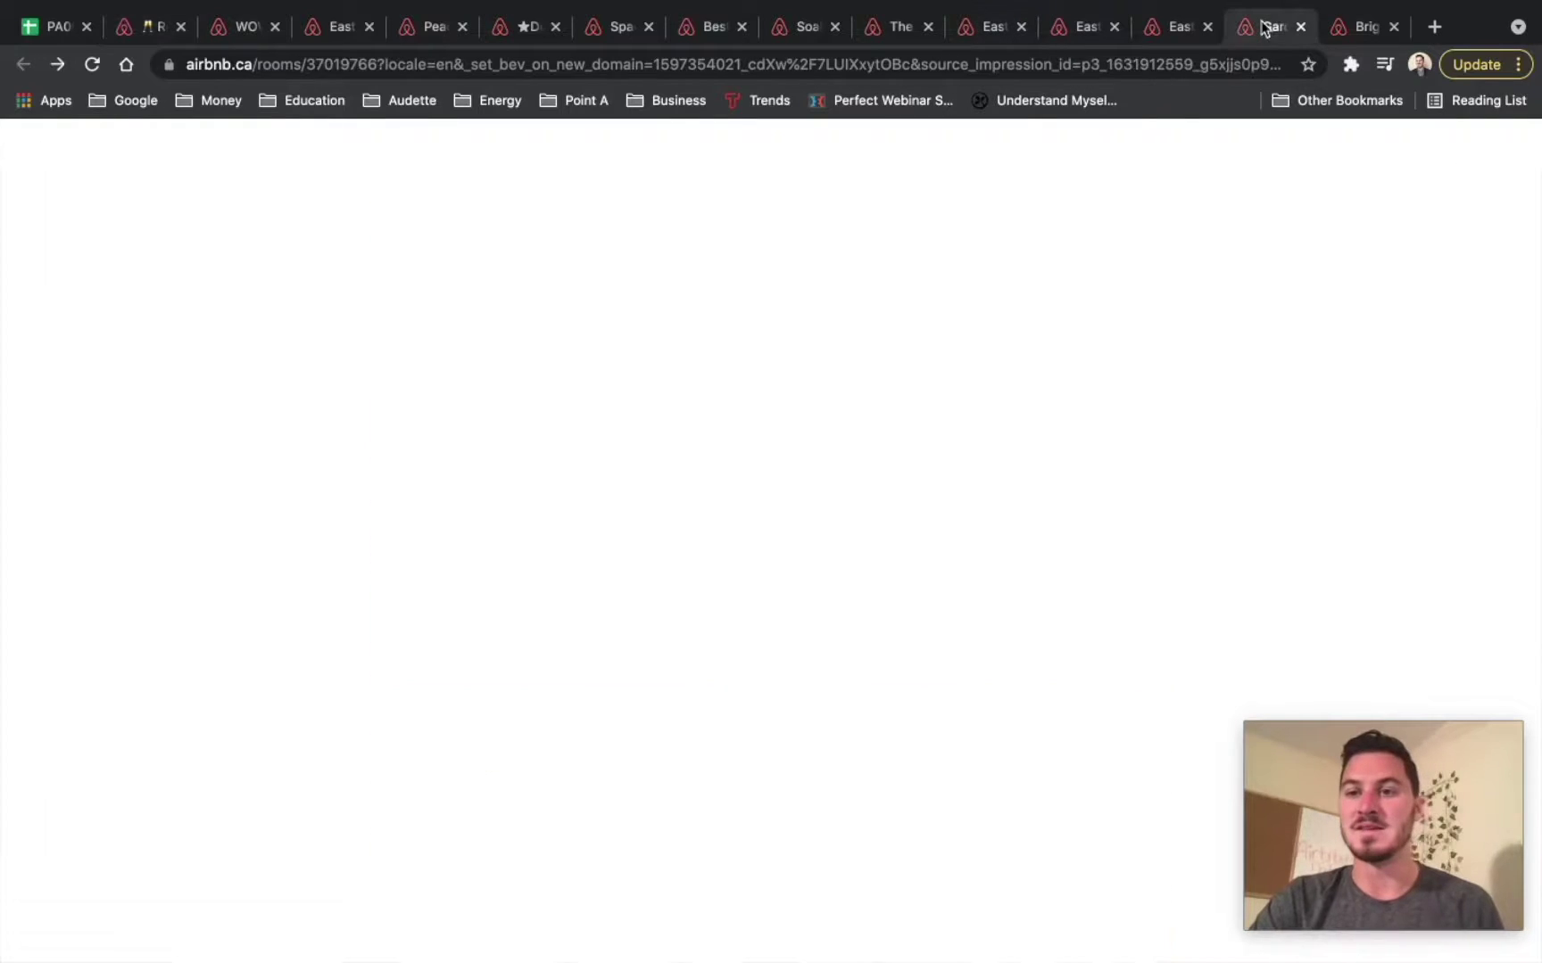
pyautogui.scroll(20, 1188, 485)
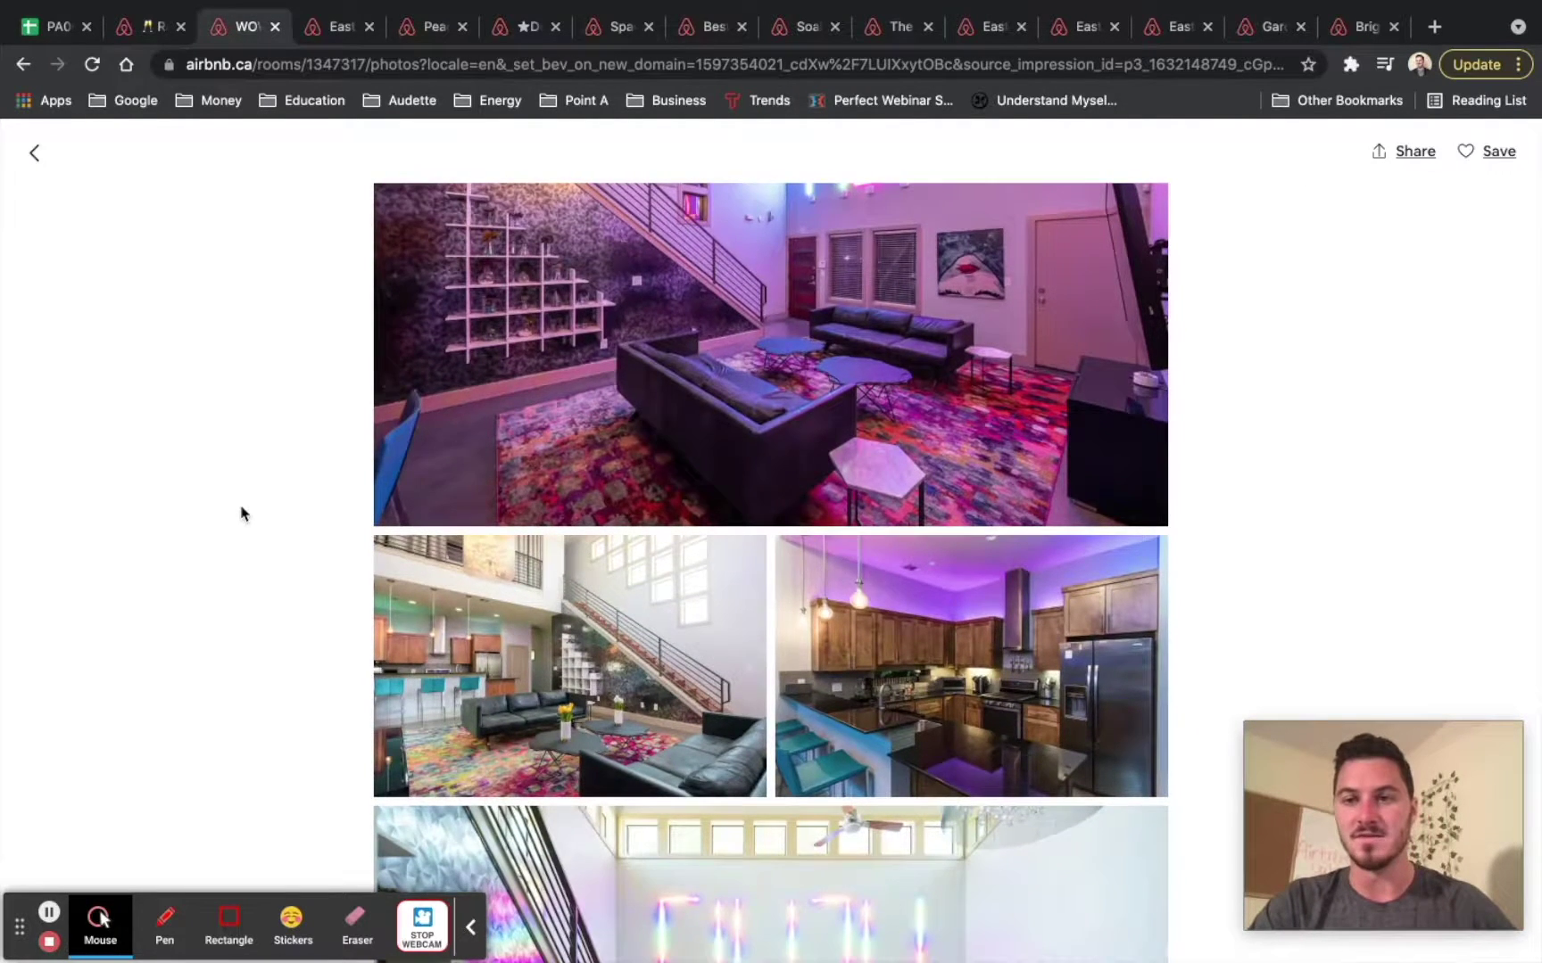
pyautogui.scroll(3, 241, 514)
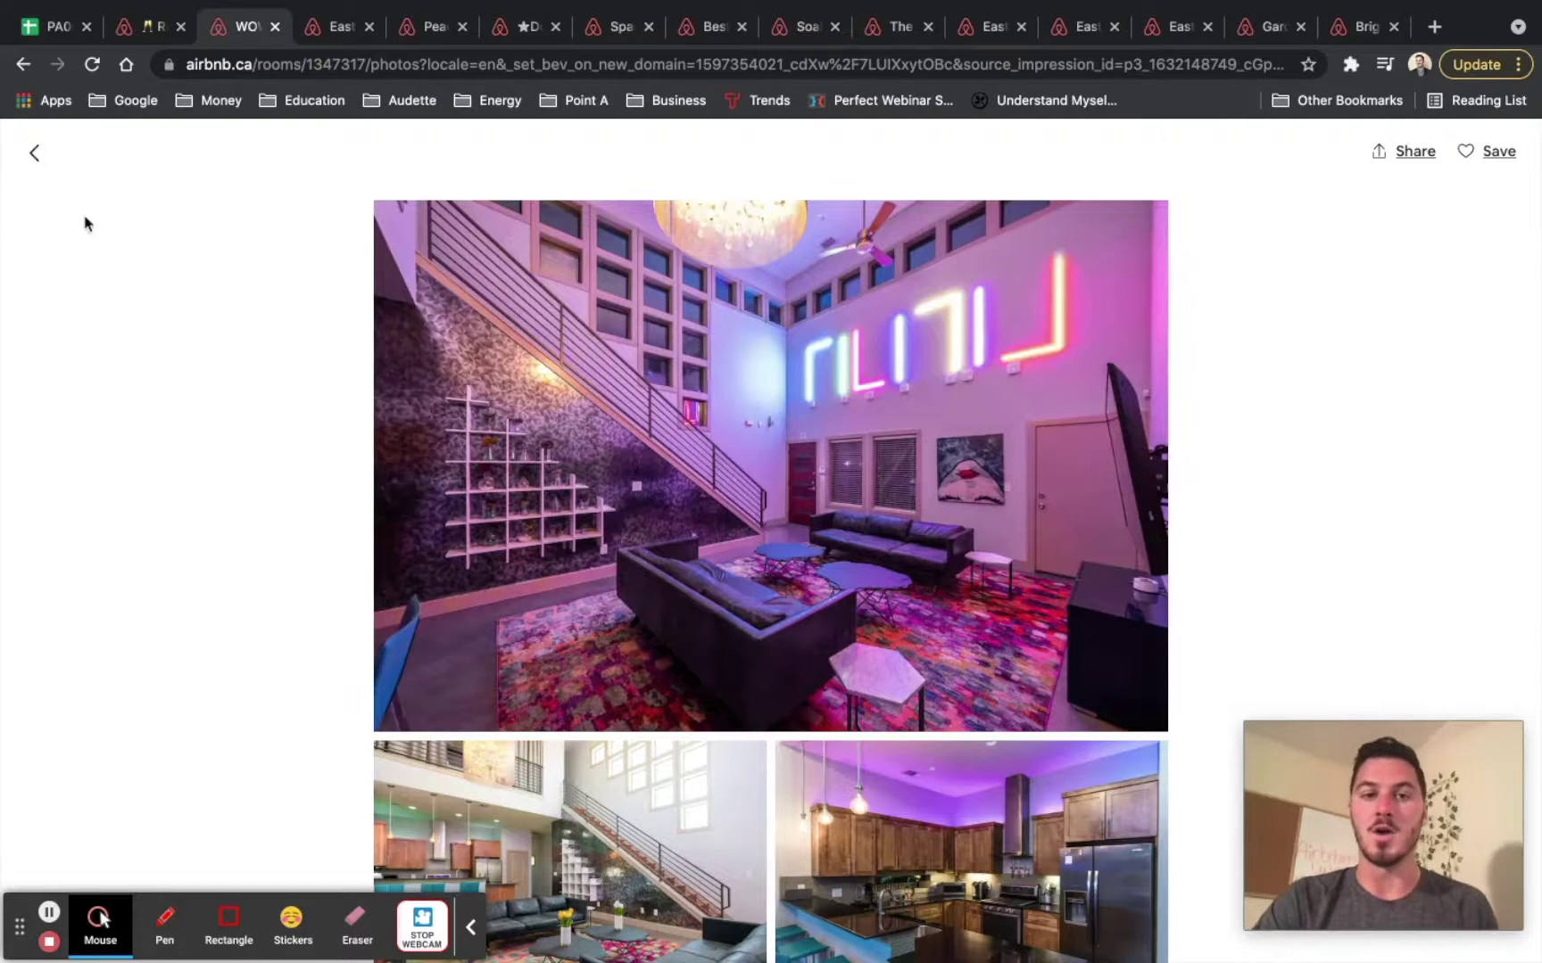
pyautogui.click(30, 157)
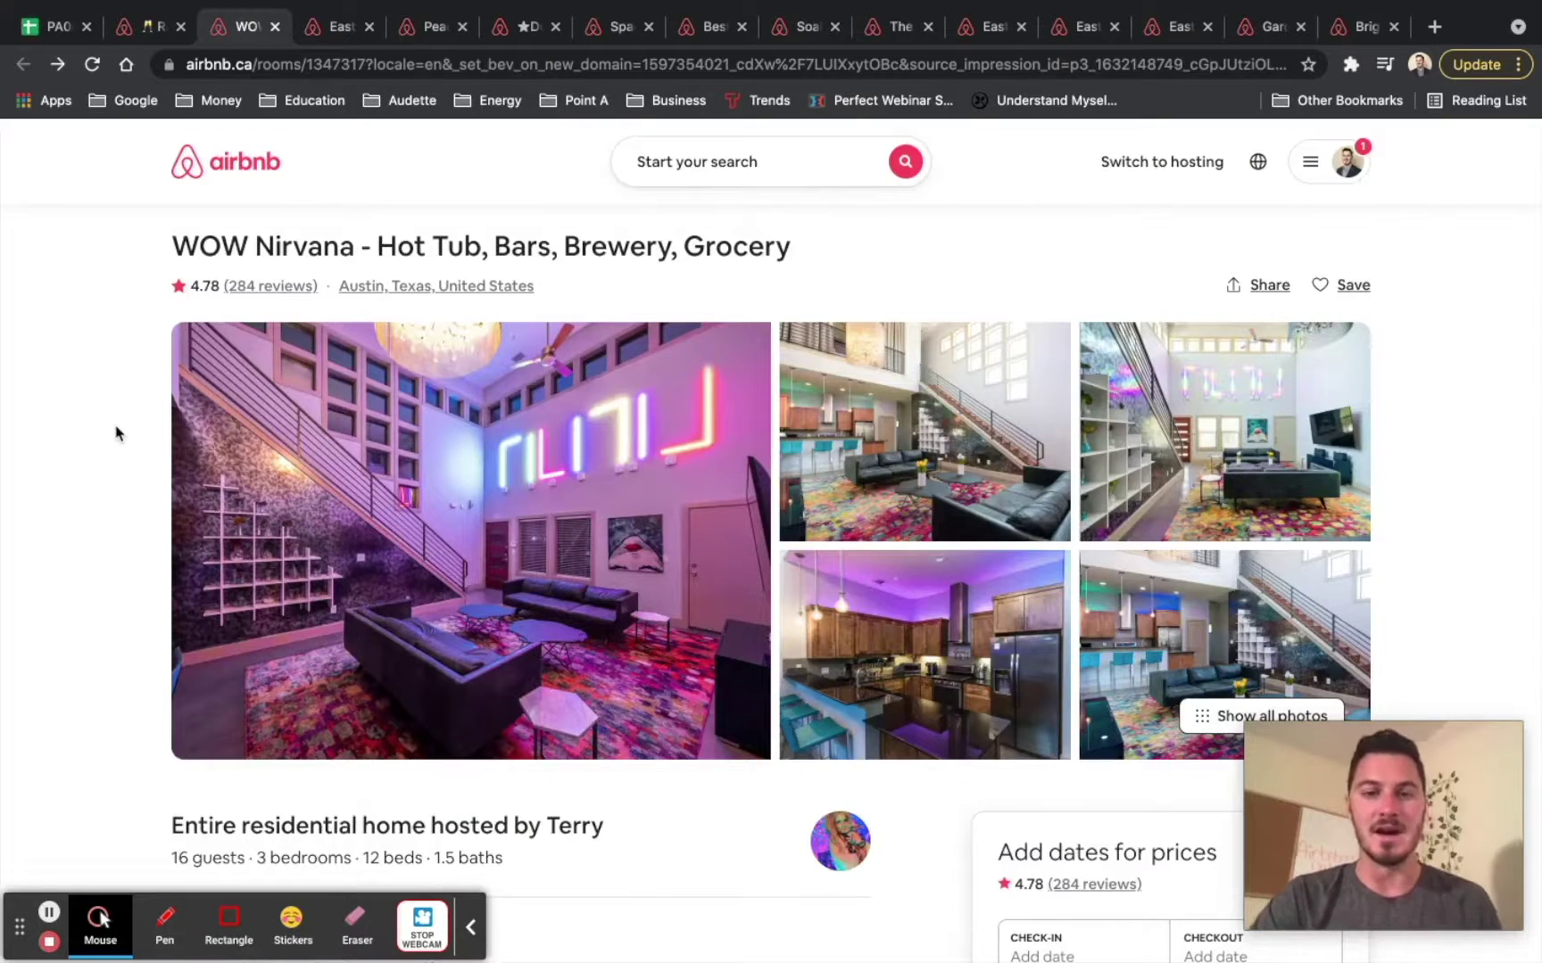
pyautogui.click(55, 25)
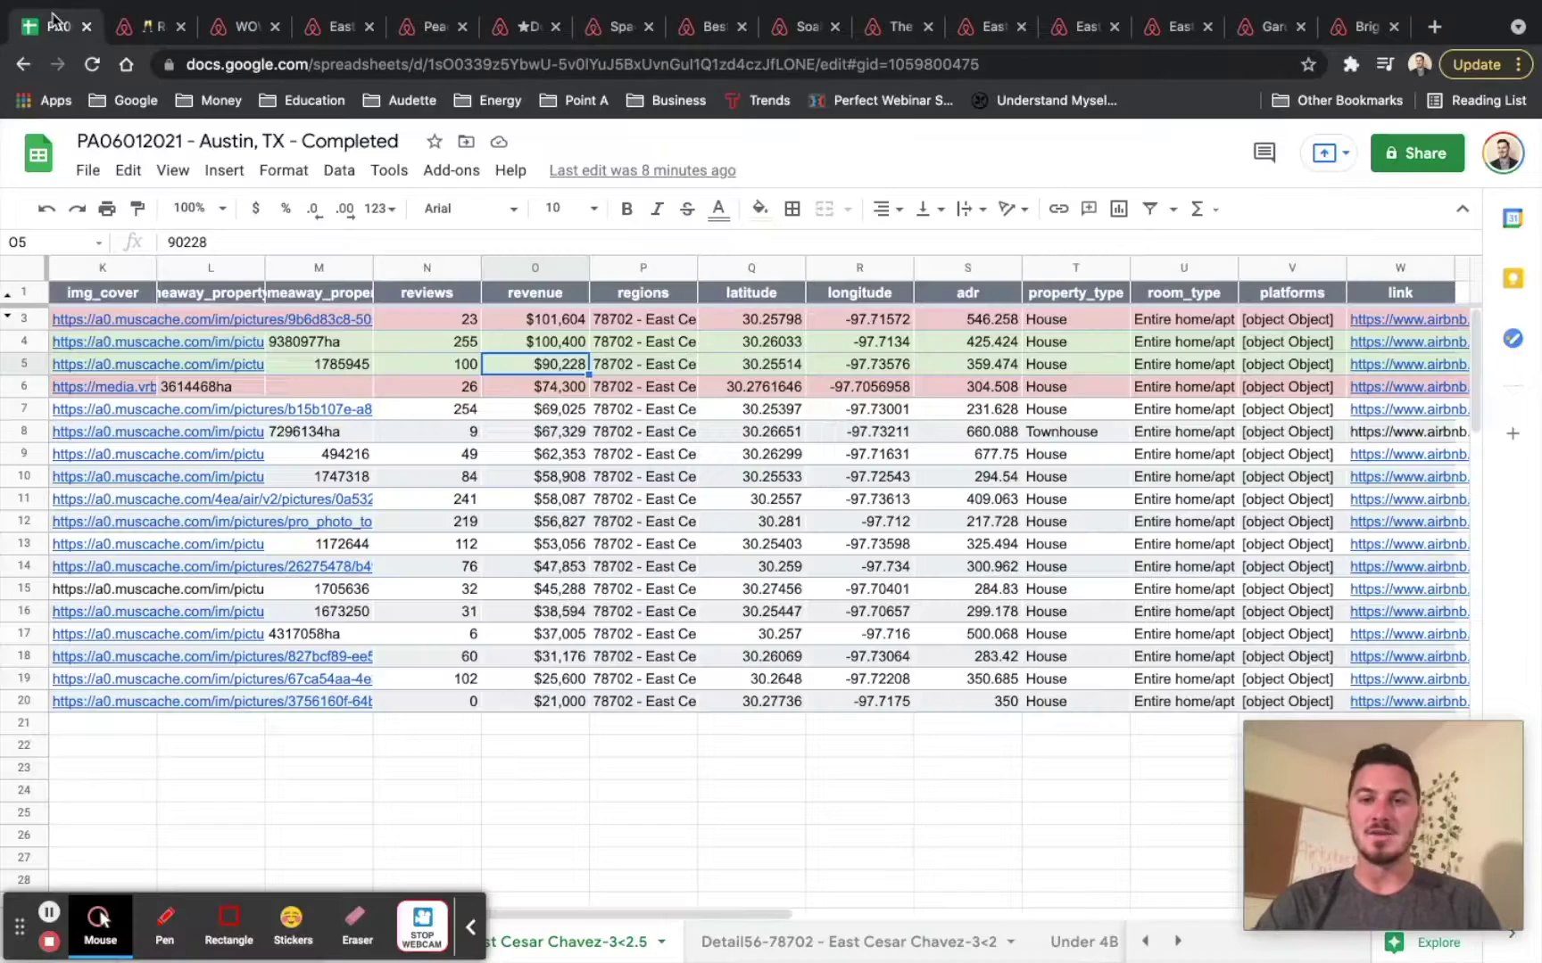
# - Switch to the Pivot Table - 300+ sheet showing the regions and unit-size averages
pyautogui.click(470, 928)
pyautogui.click(223, 942)
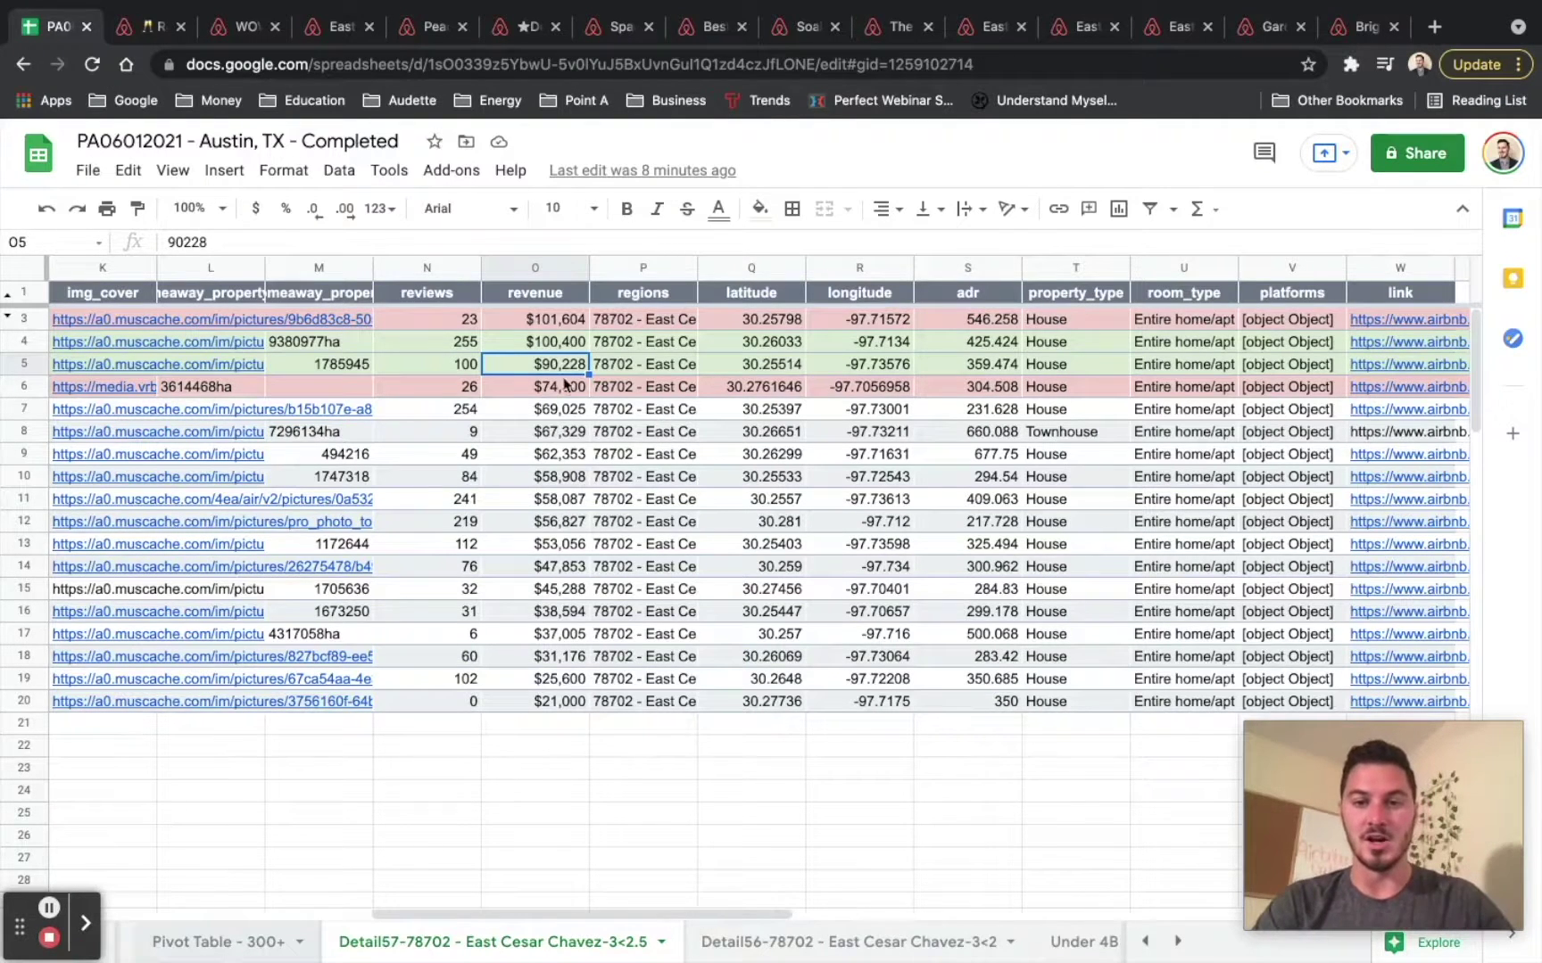